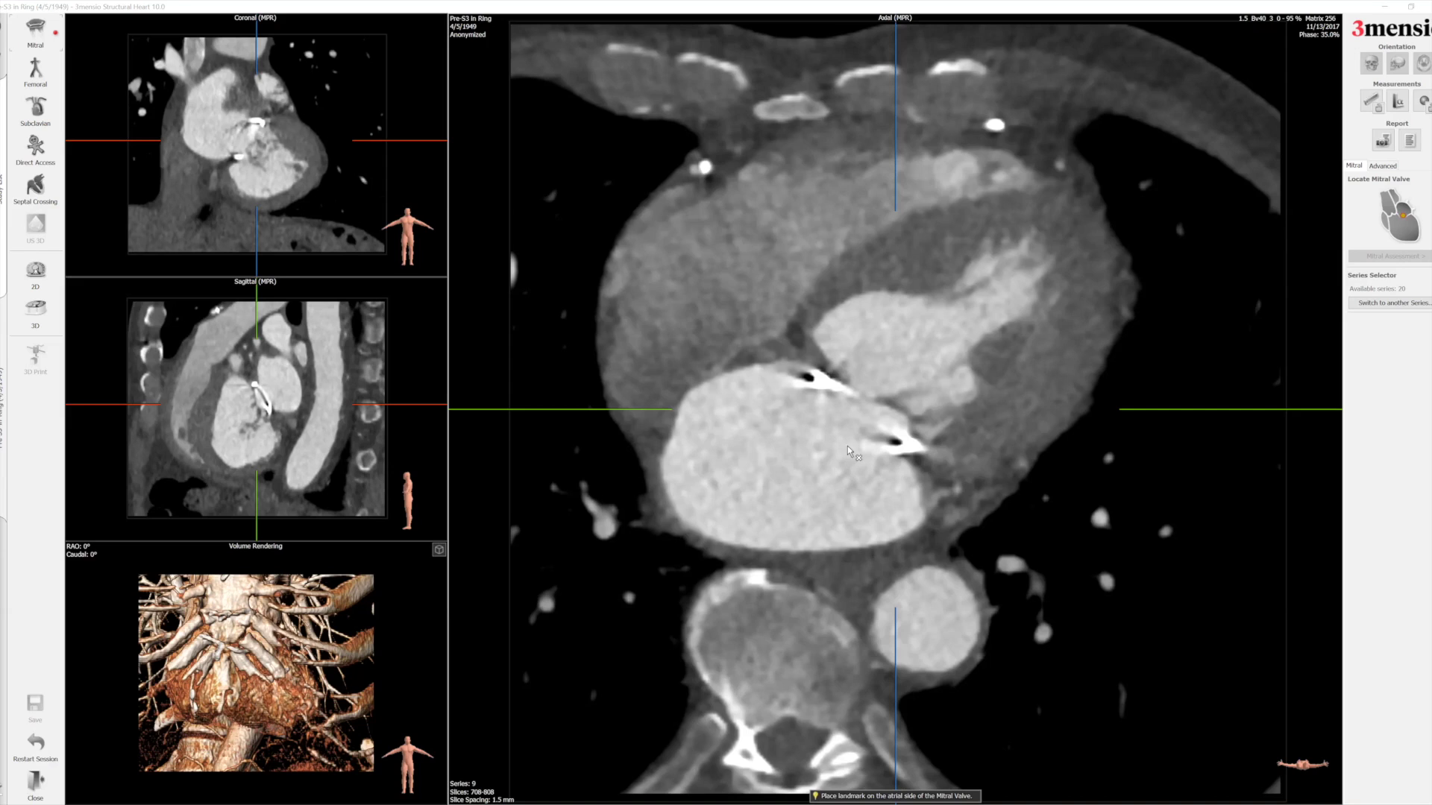
Place the mitral valve landmark between the two bright ring sections in the axial view and start the mitral assessment.
{"action": "mouse_move", "coordinate": [866, 454]}
{"action": "left_mouse_down"}
{"action": "mouse_move", "coordinate": [870, 470]}
{"action": "mouse_move", "coordinate": [868, 456]}
{"action": "left_mouse_up"}
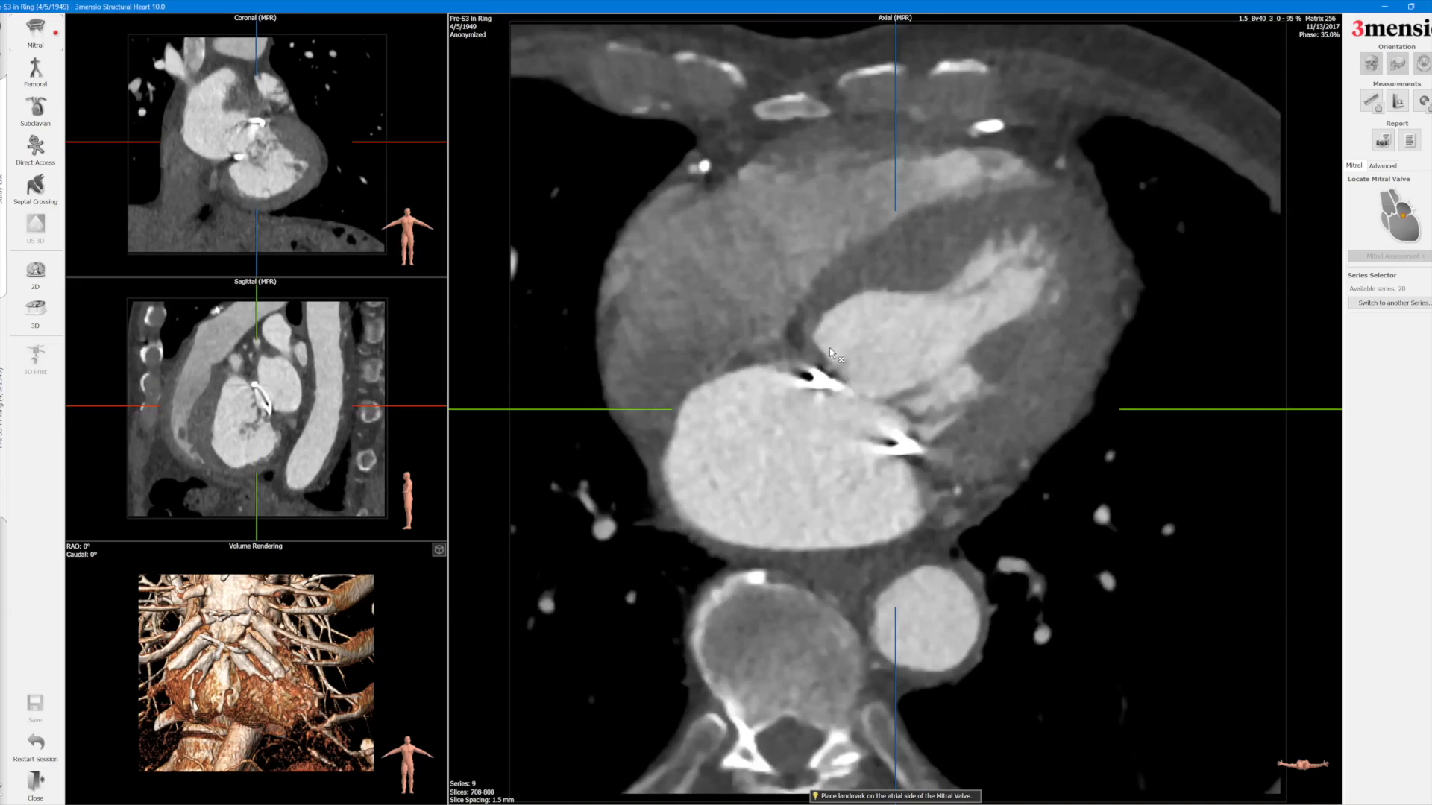
{"action": "left_click", "coordinate": [860, 409]}
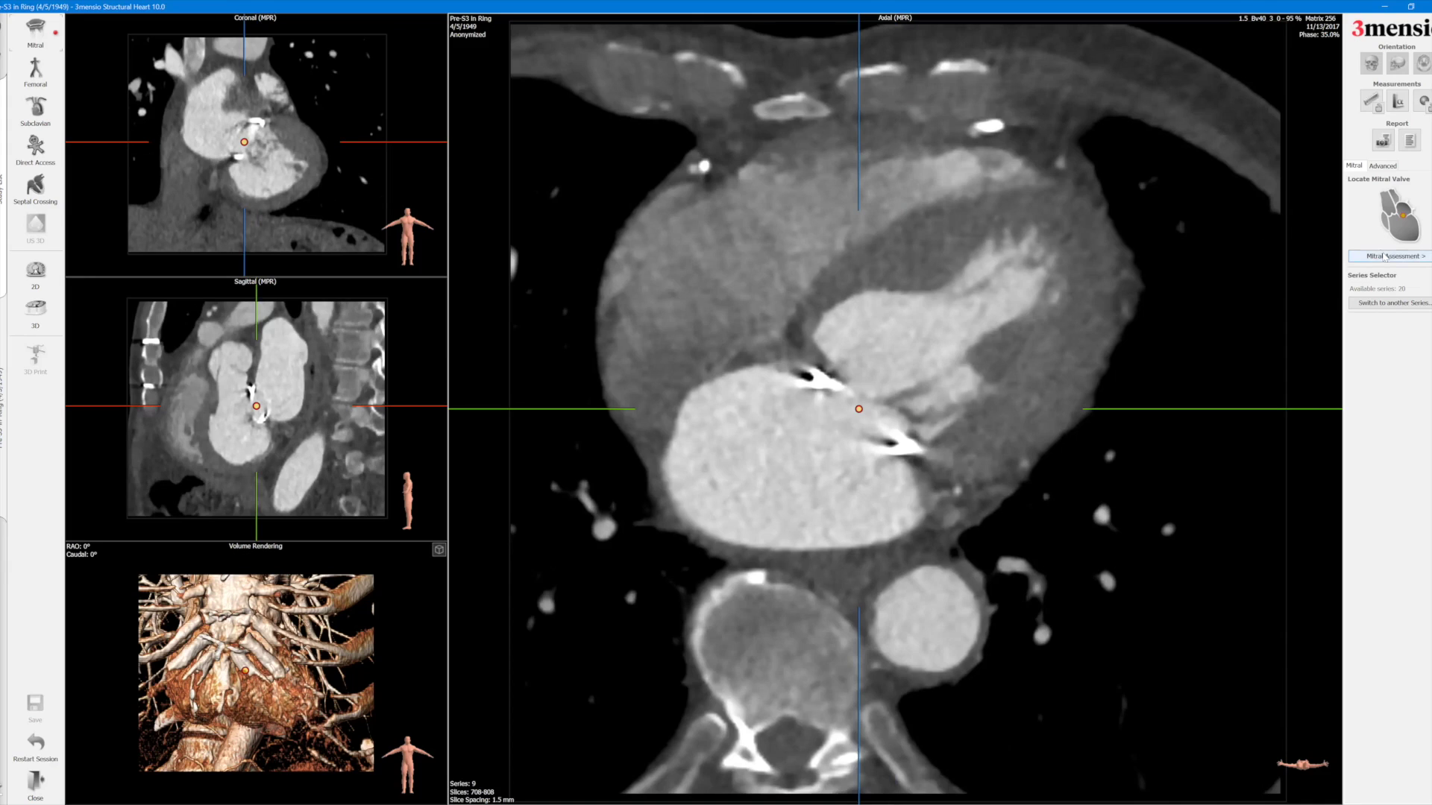
{"action": "left_click", "coordinate": [1385, 258]}
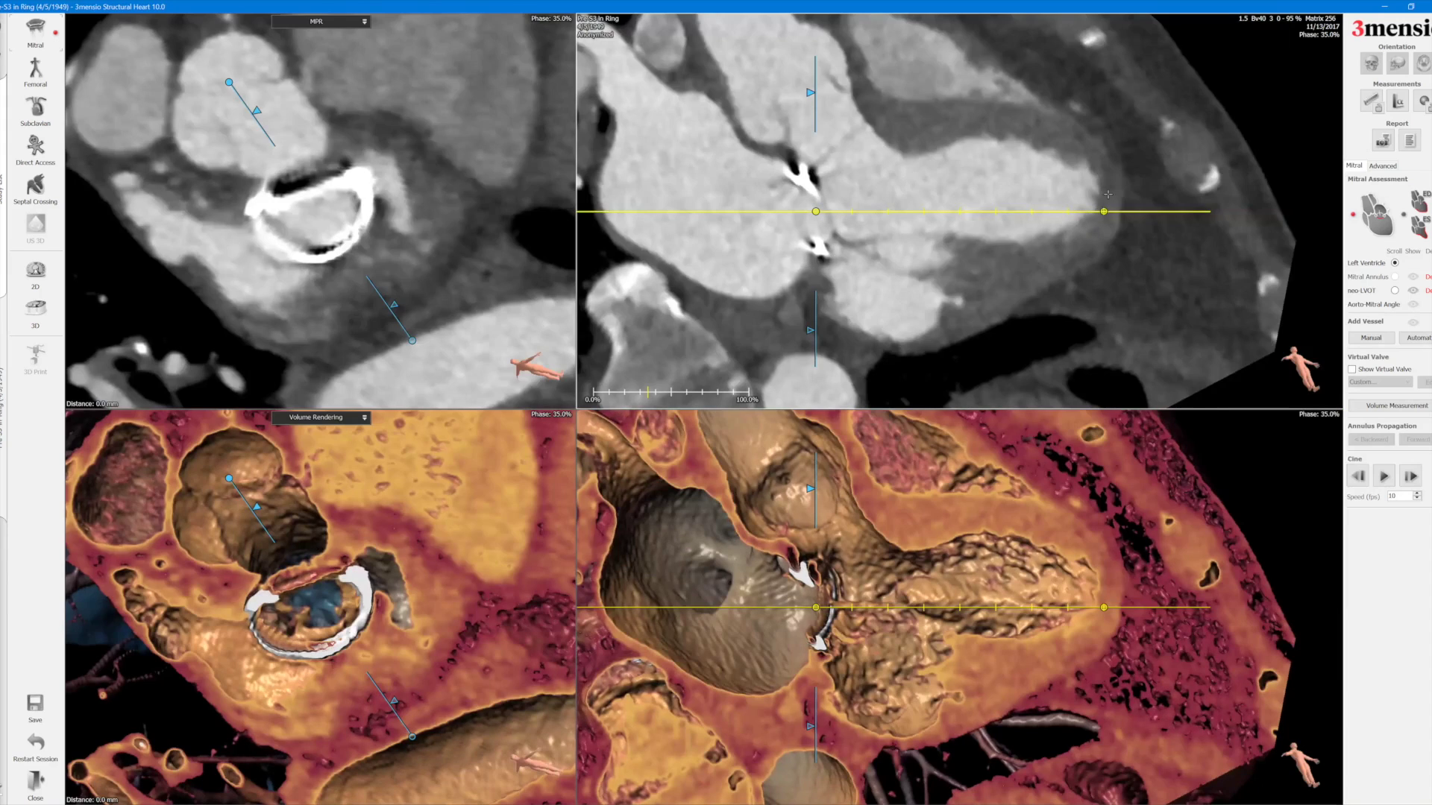
Move the left ventricular axis endpoint to the apex and reduce the MPR image brightness so the metal ring stands out.
{"action": "mouse_move", "coordinate": [1105, 212]}
{"action": "left_mouse_down"}
{"action": "mouse_move", "coordinate": [1101, 194]}
{"action": "mouse_move", "coordinate": [1112, 212]}
{"action": "left_mouse_up"}
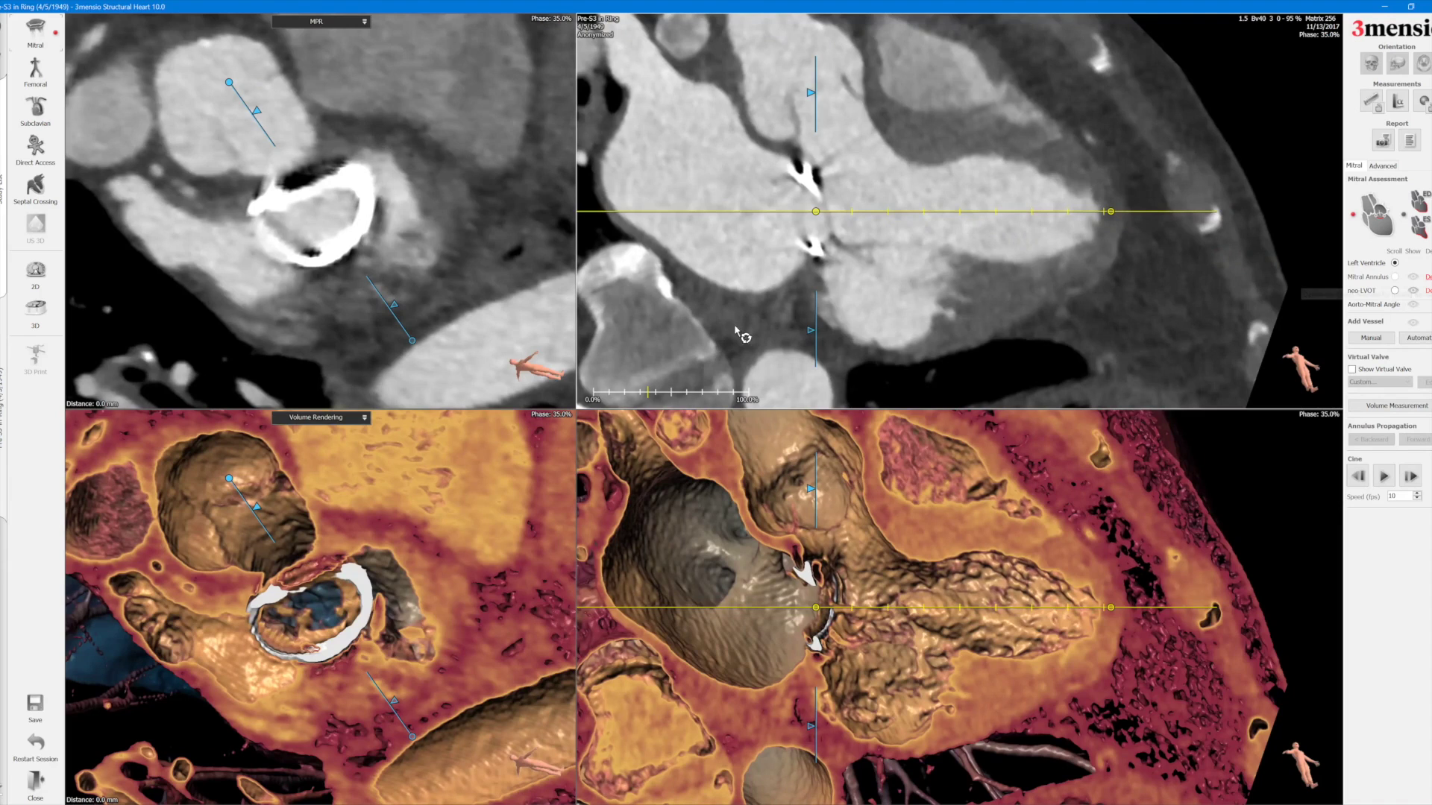
{"action": "left_click_drag", "start_coordinate": [814, 268], "coordinate": [952, 233]}
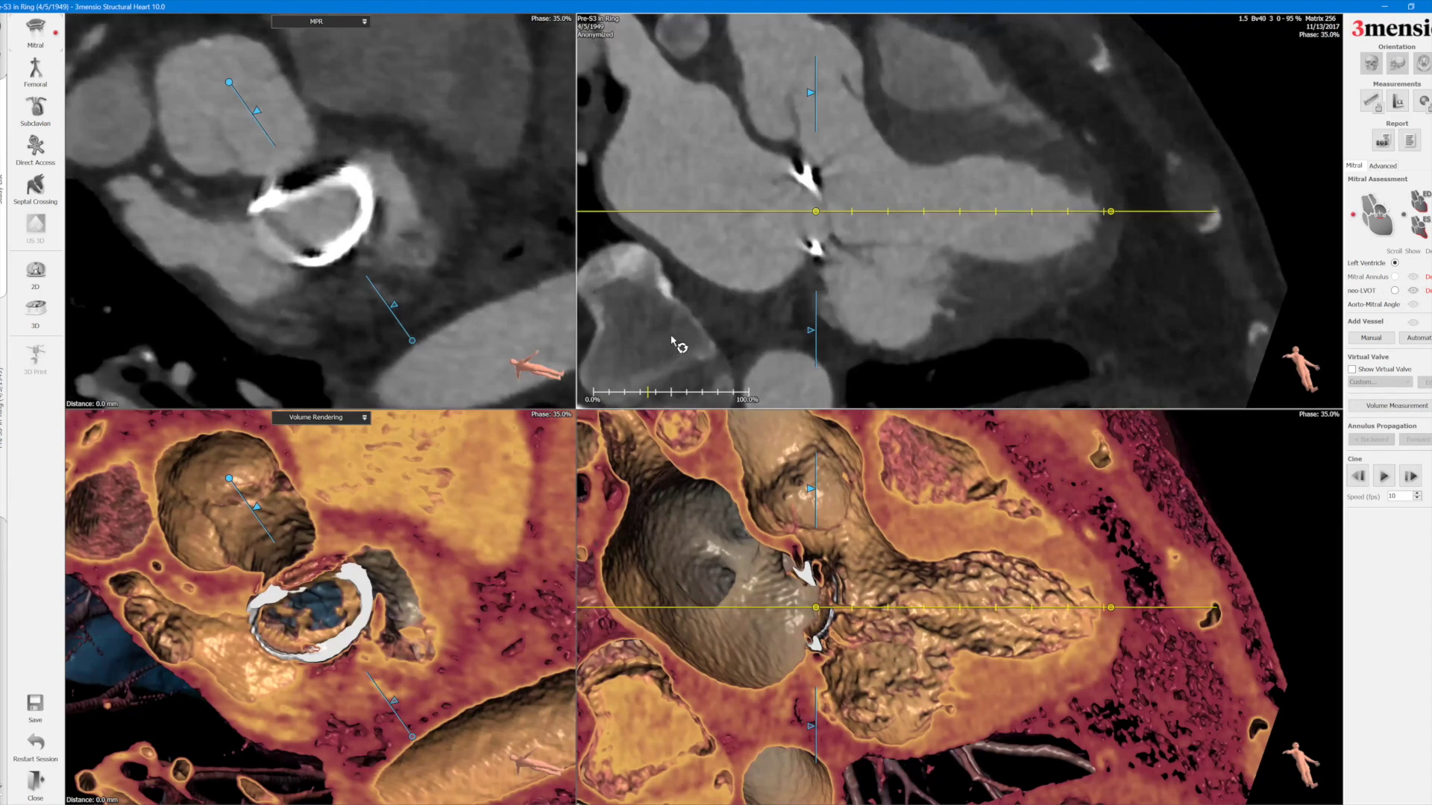
{"action": "left_click_drag", "start_coordinate": [829, 296], "coordinate": [918, 279]}
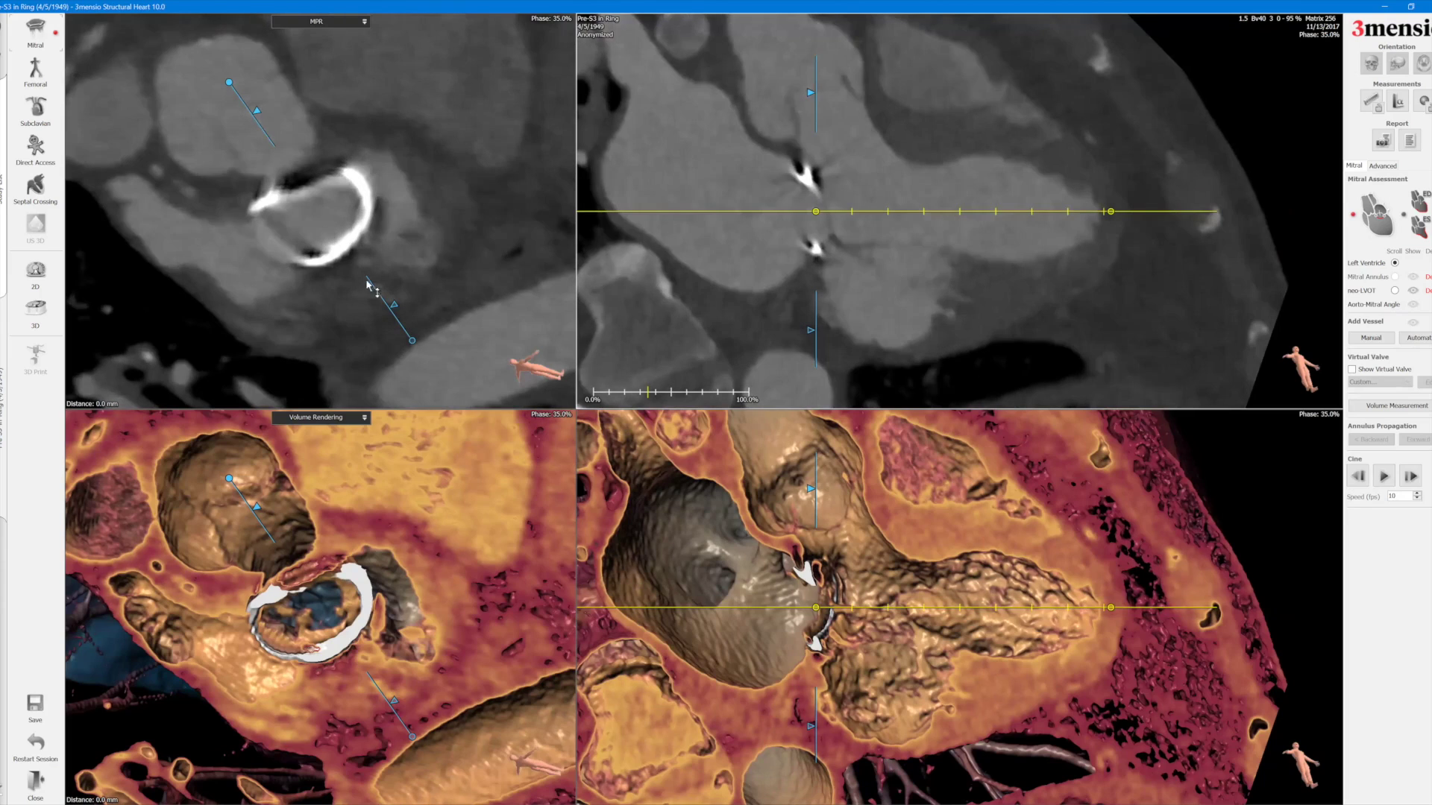
{"action": "left_click_drag", "start_coordinate": [376, 261], "coordinate": [387, 278]}
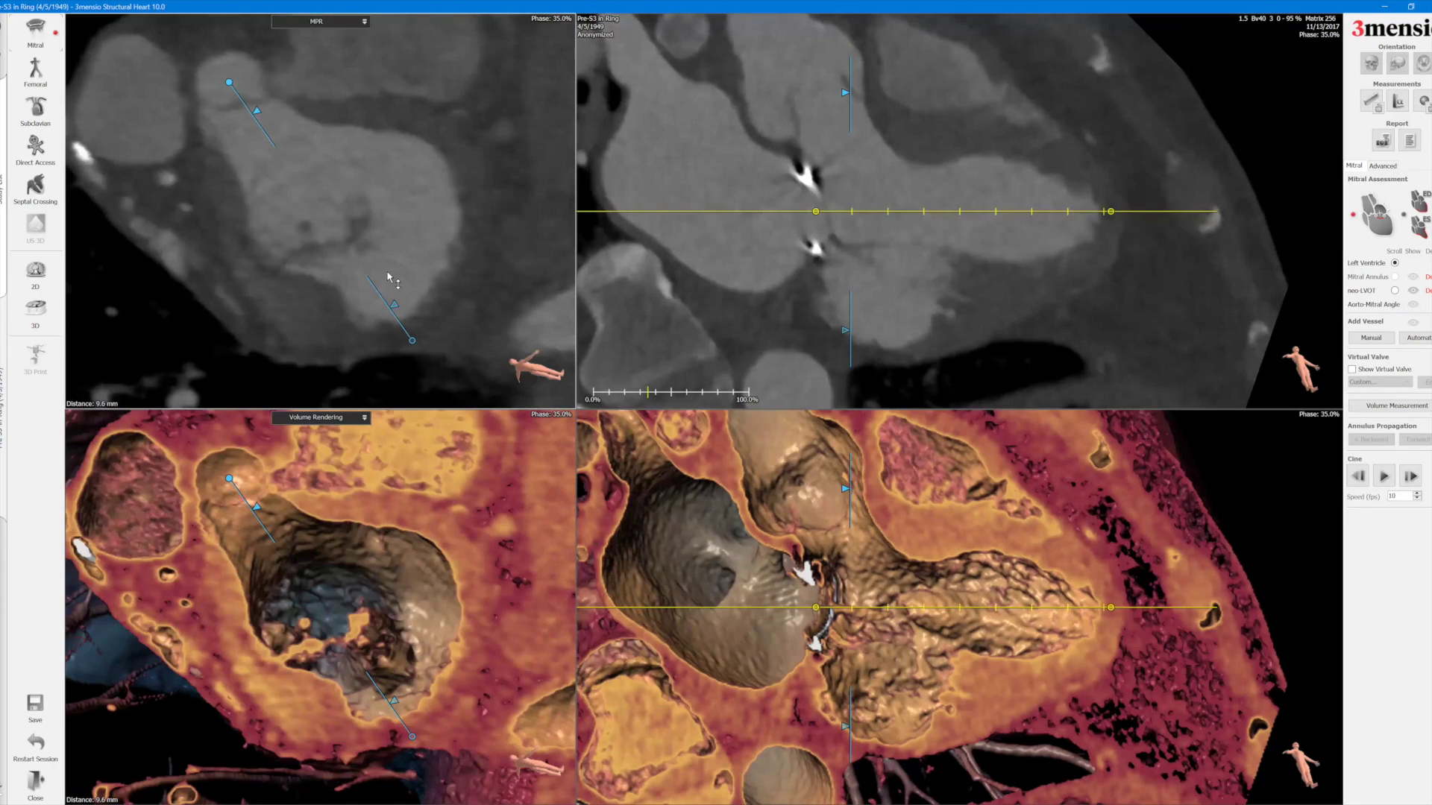
{"action": "scroll", "coordinate": [386, 273], "scroll_direction": "up", "scroll_amount": 9}
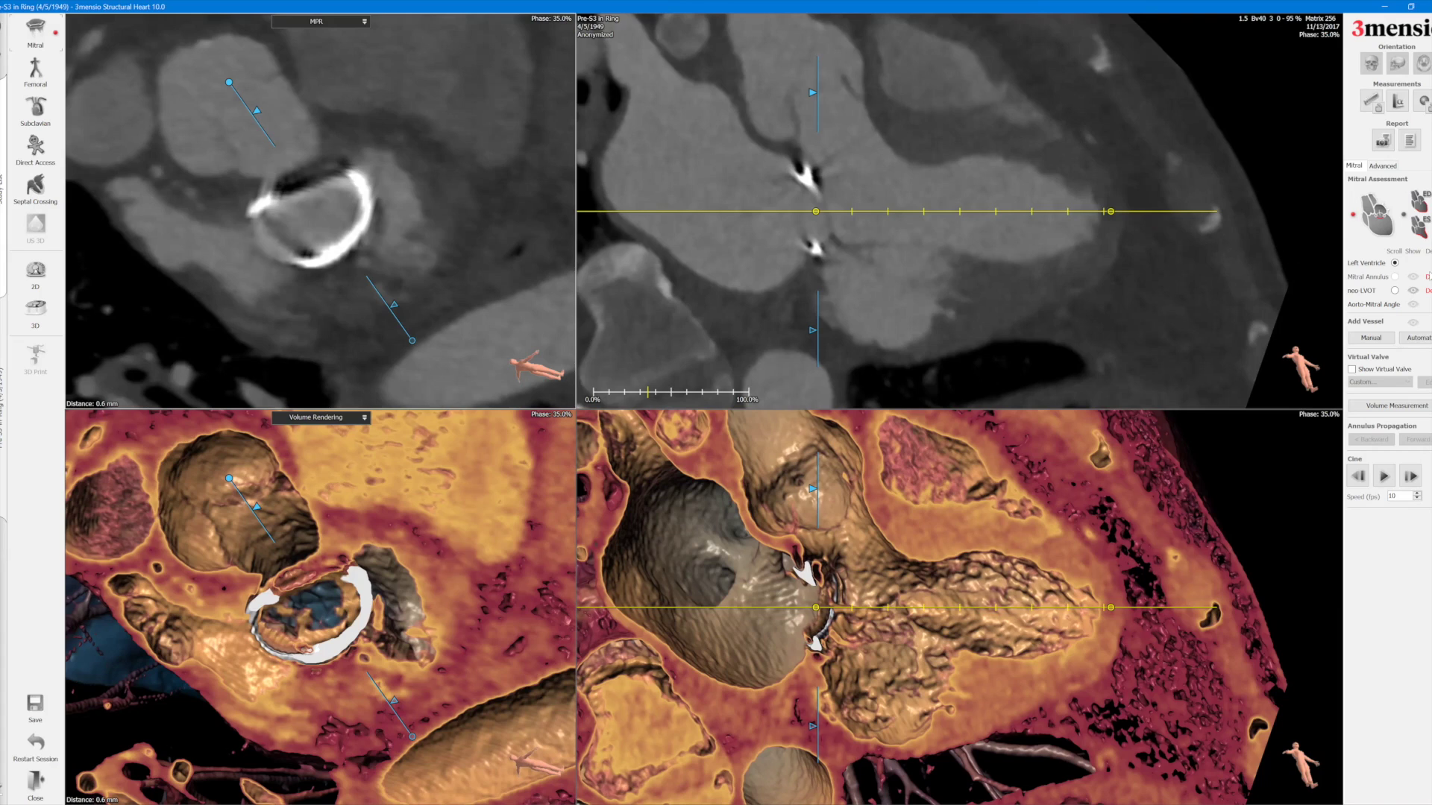
Define the mitral annulus by placing contour points along the metal ring in the successive rotated long-axis views.
{"action": "left_click", "coordinate": [1428, 277]}
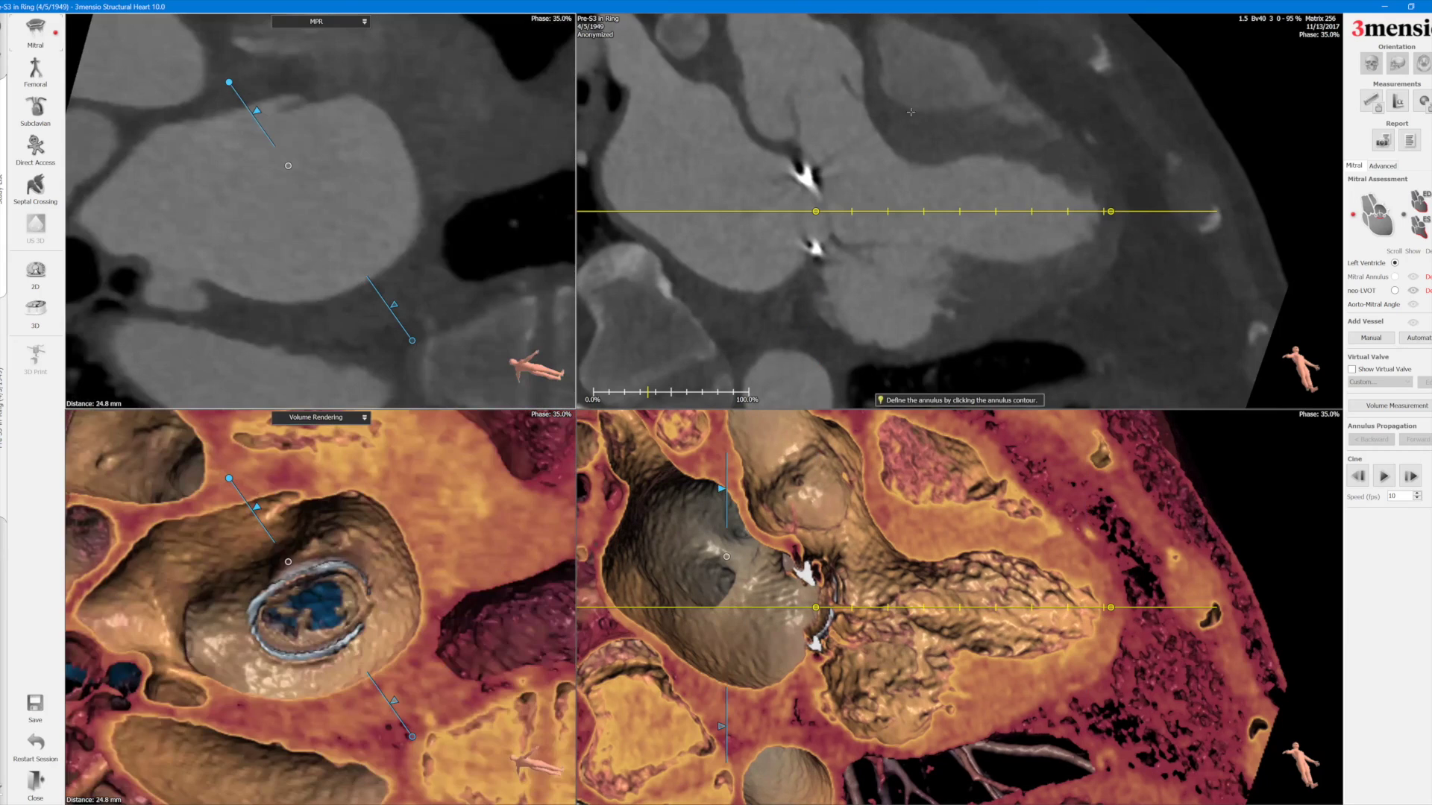
{"action": "left_click", "coordinate": [816, 246]}
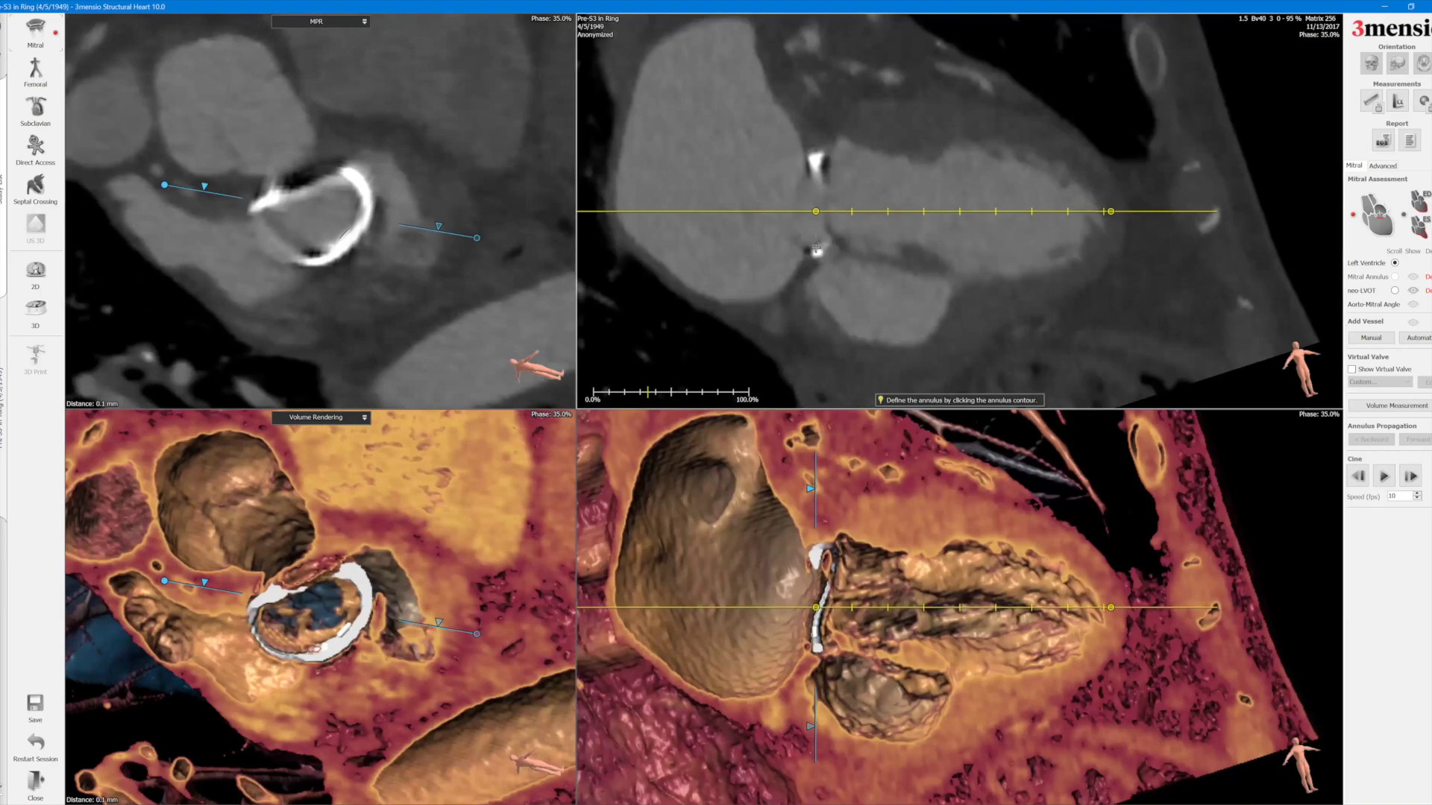
{"action": "left_click", "coordinate": [816, 248]}
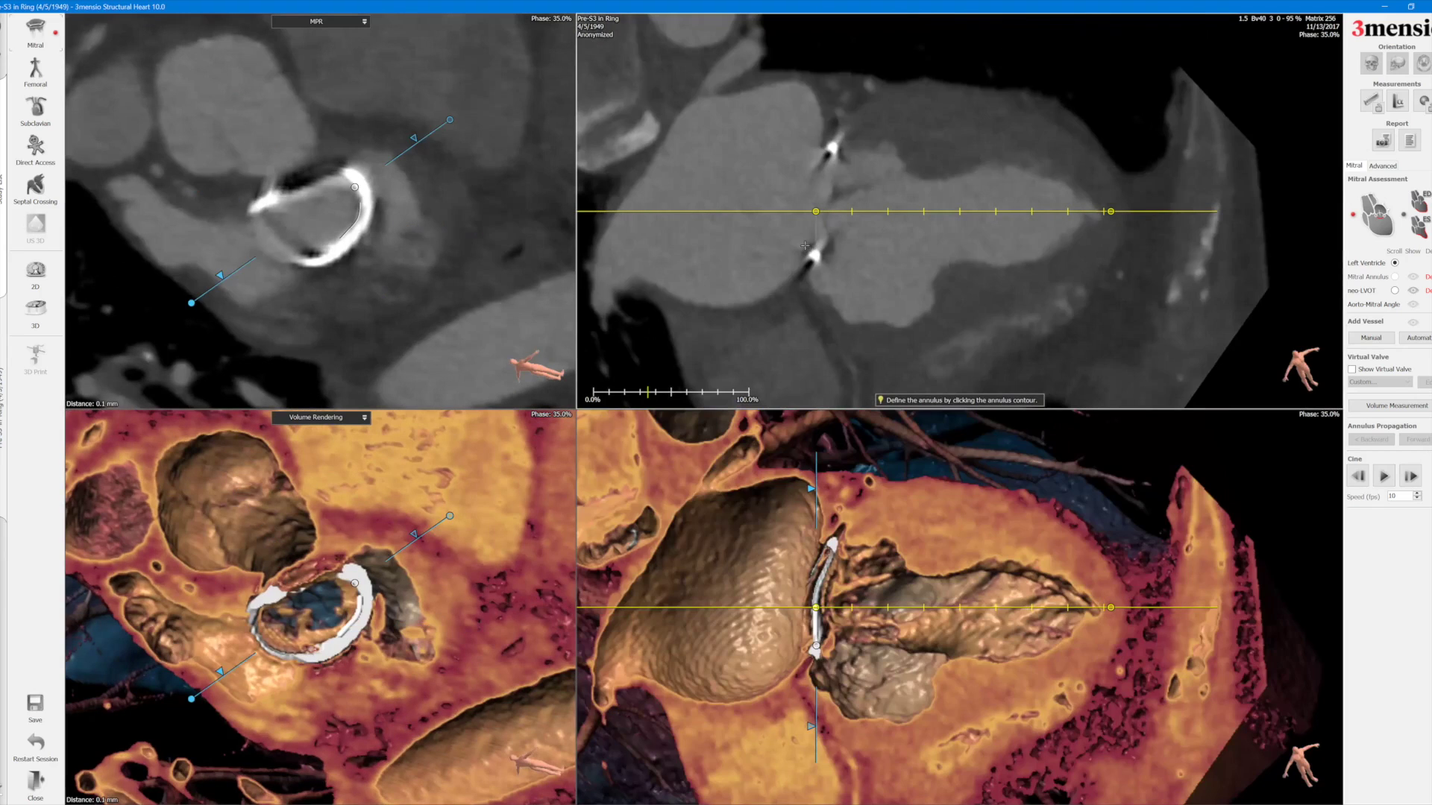
{"action": "left_click", "coordinate": [807, 246]}
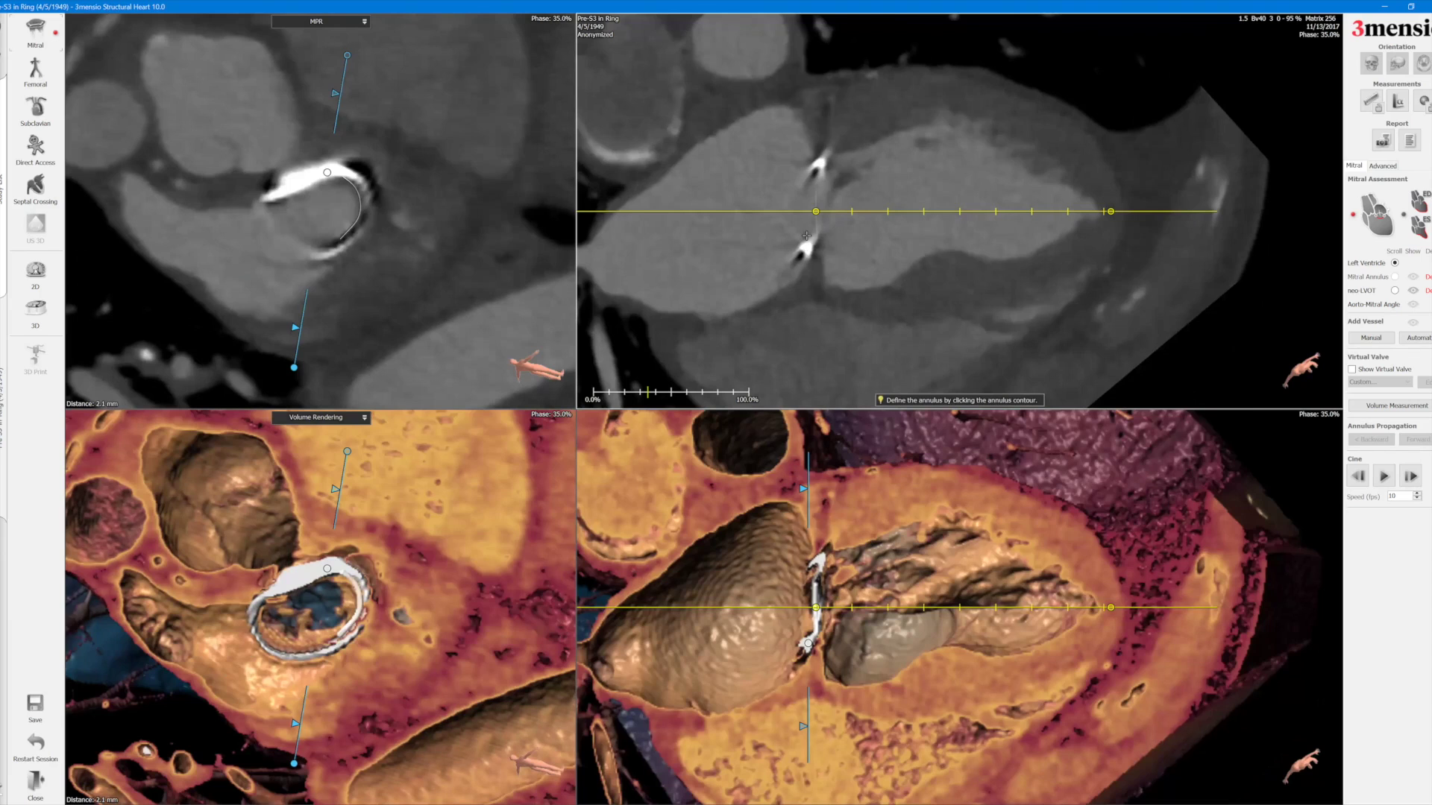
{"action": "left_click", "coordinate": [807, 245]}
{"action": "left_click", "coordinate": [818, 260]}
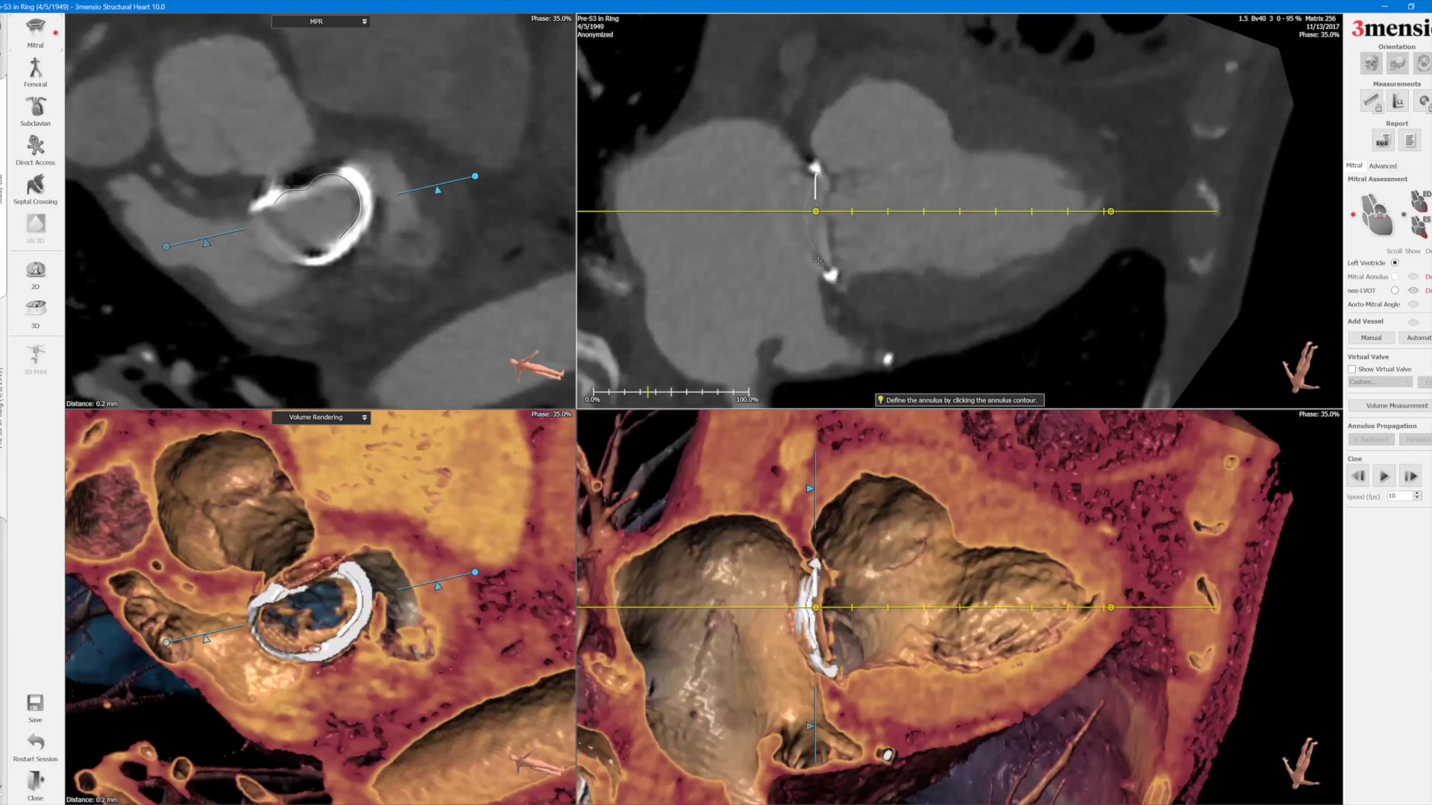
{"action": "left_click", "coordinate": [824, 267]}
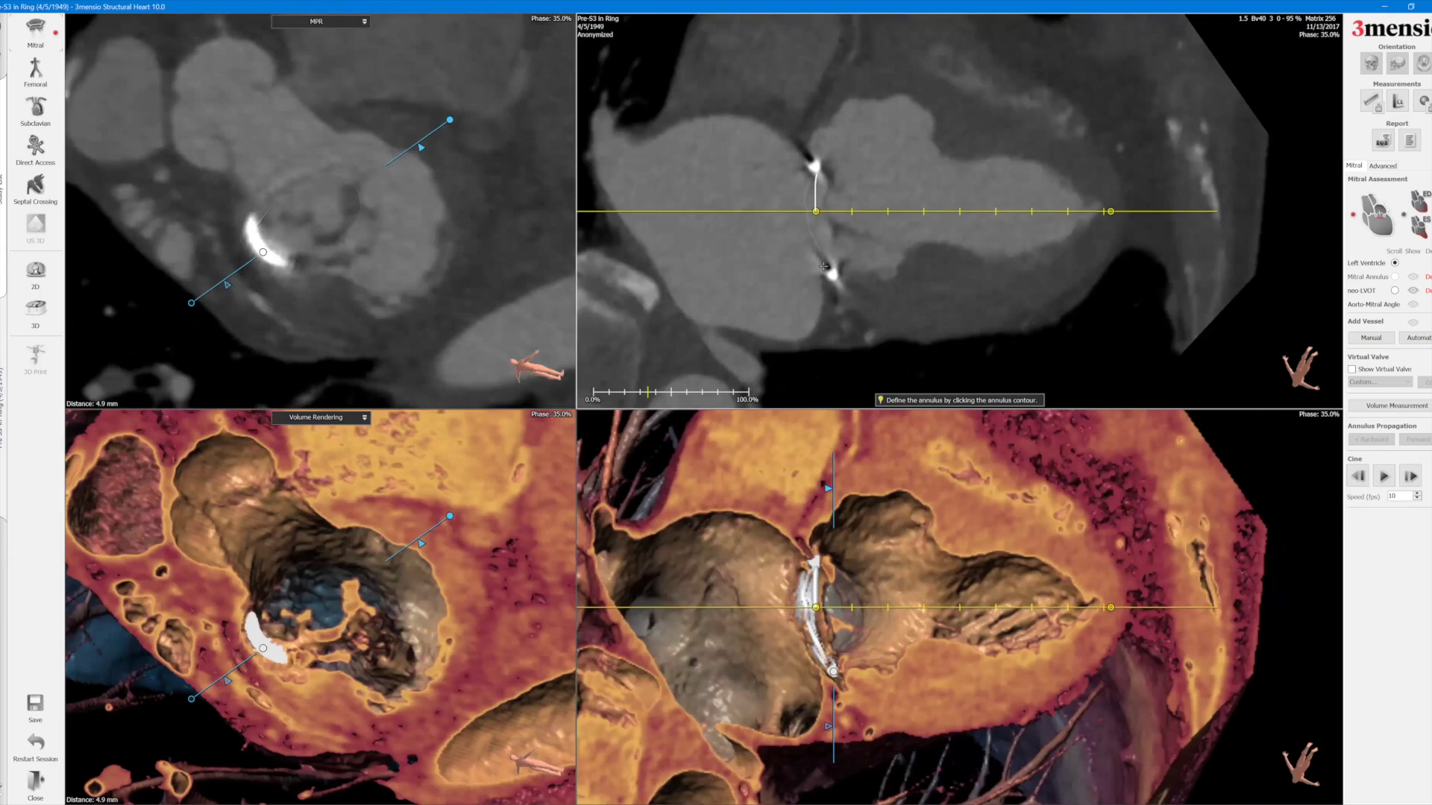
{"action": "left_click", "coordinate": [815, 251]}
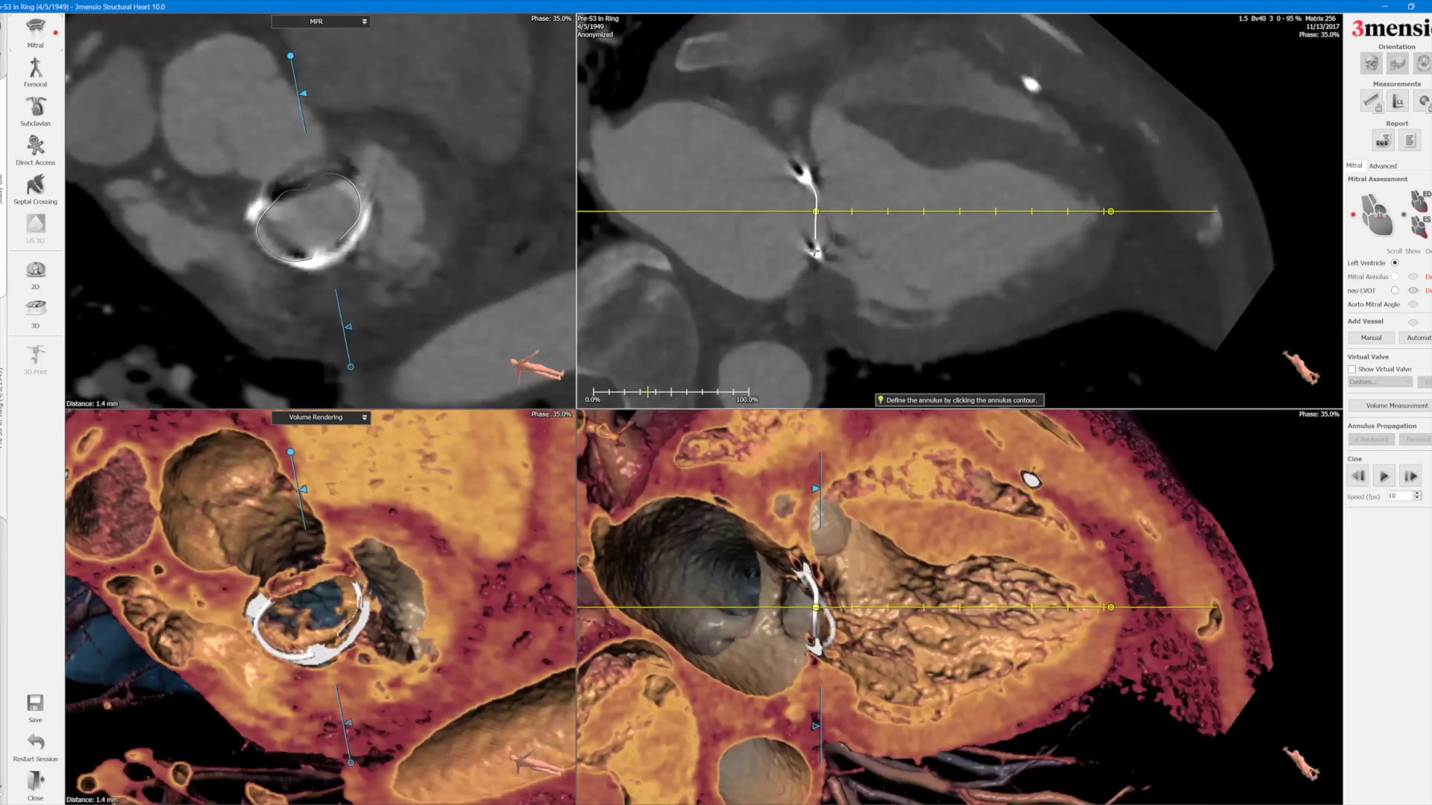
{"action": "left_click", "coordinate": [817, 227]}
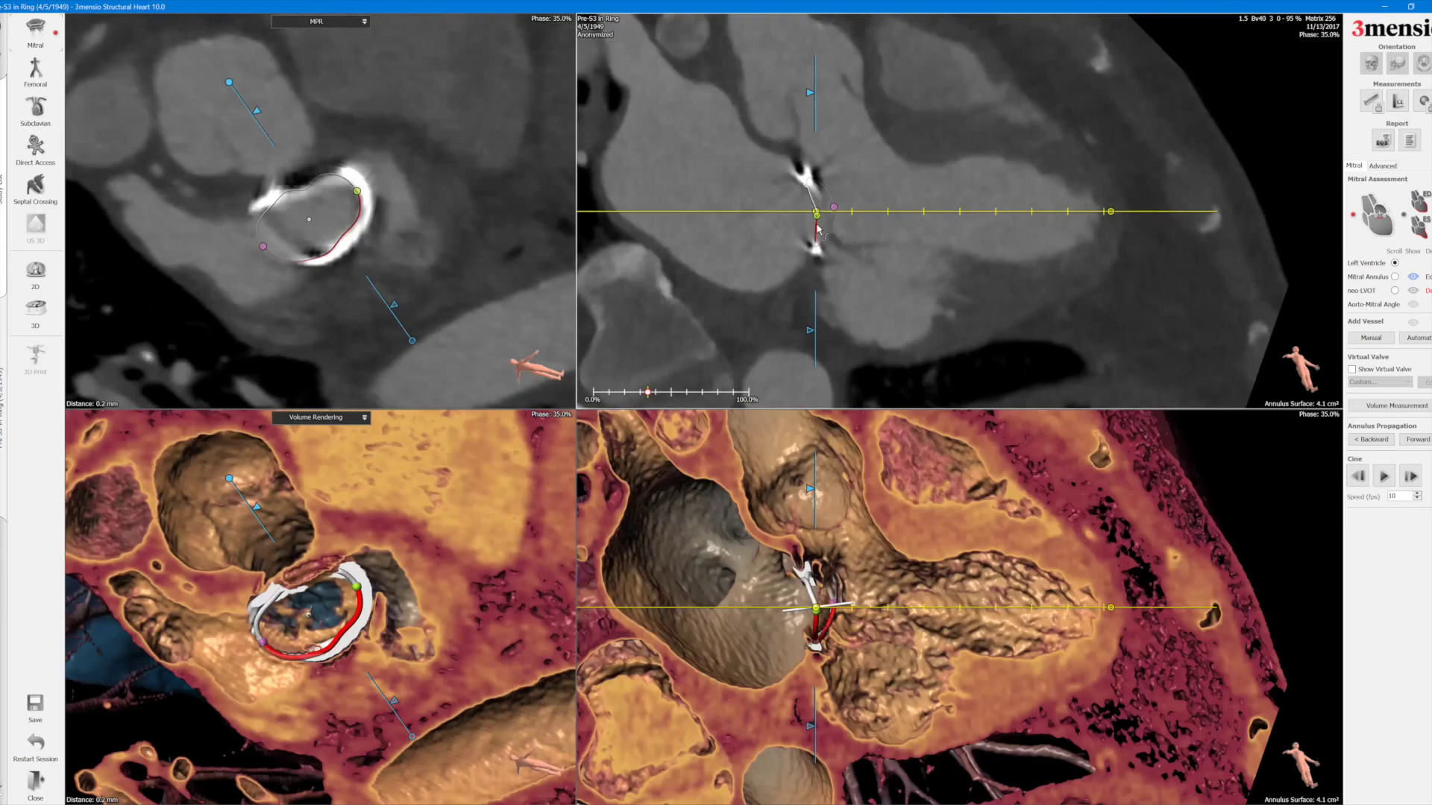
Start the neo-LVOT definition and mark the three aortic cusp nadirs, rotating the cross-section axes to reach each cusp.
{"action": "left_click", "coordinate": [1428, 291]}
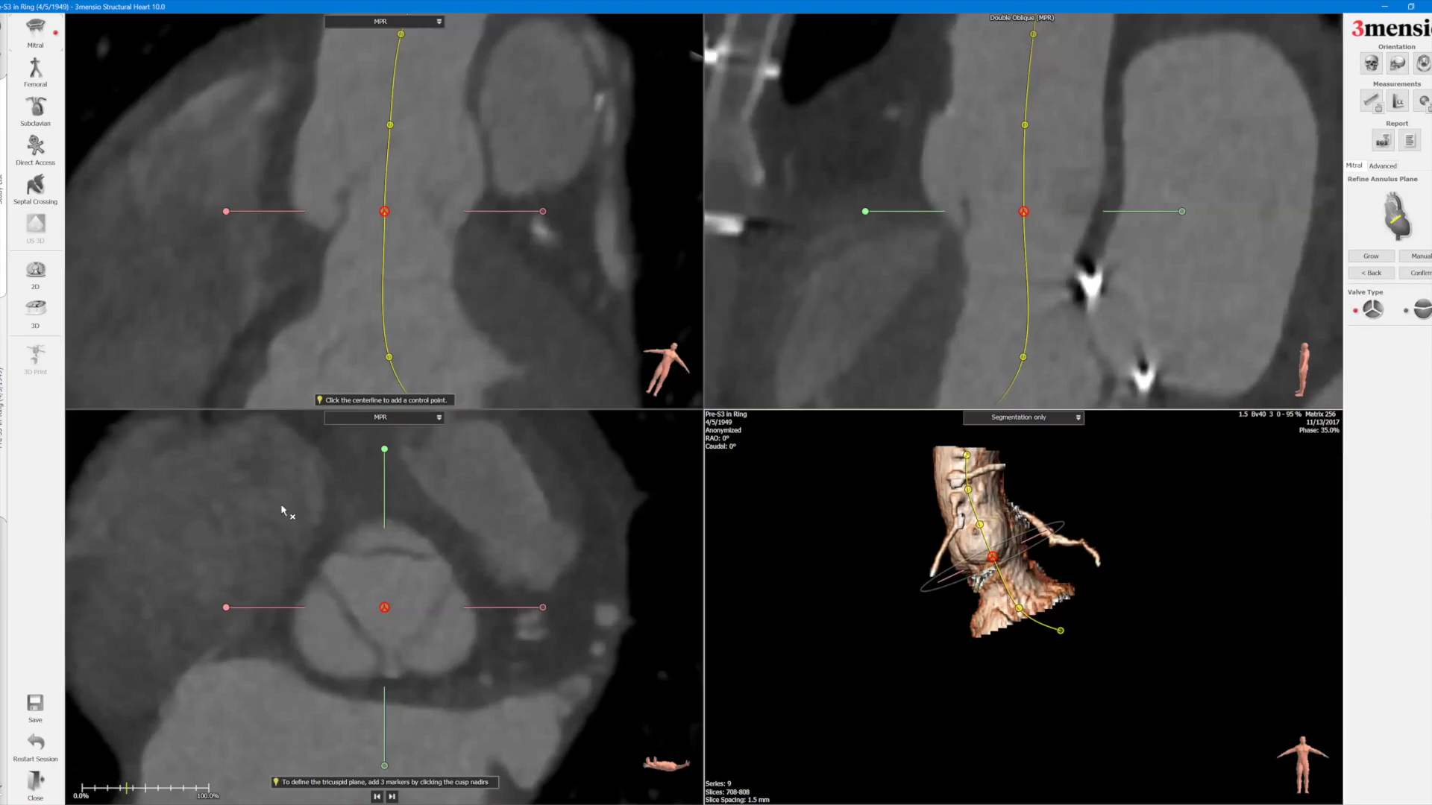
{"action": "left_click_drag", "start_coordinate": [545, 605], "coordinate": [523, 676]}
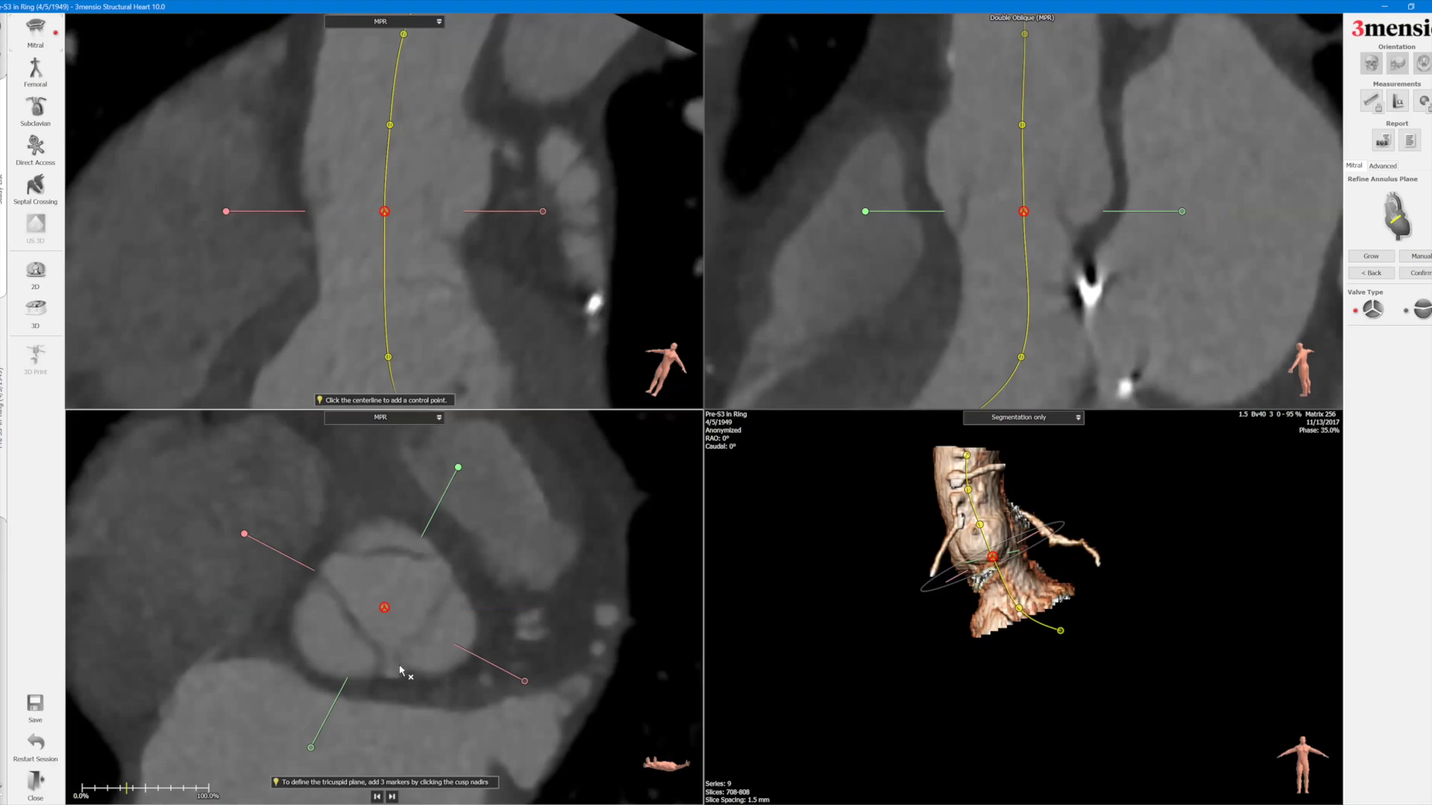
{"action": "left_click", "coordinate": [455, 241]}
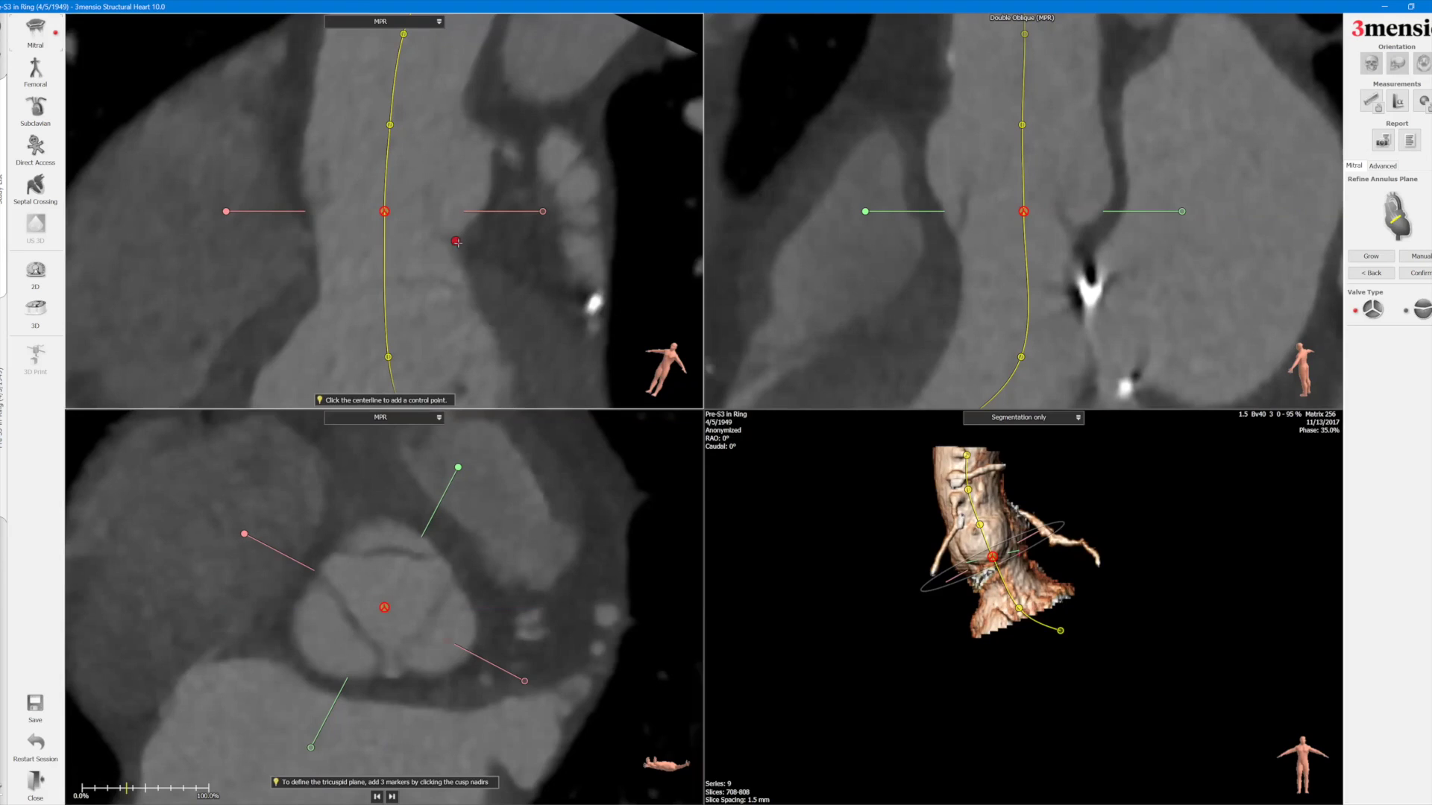
{"action": "left_click_drag", "start_coordinate": [527, 684], "coordinate": [396, 425]}
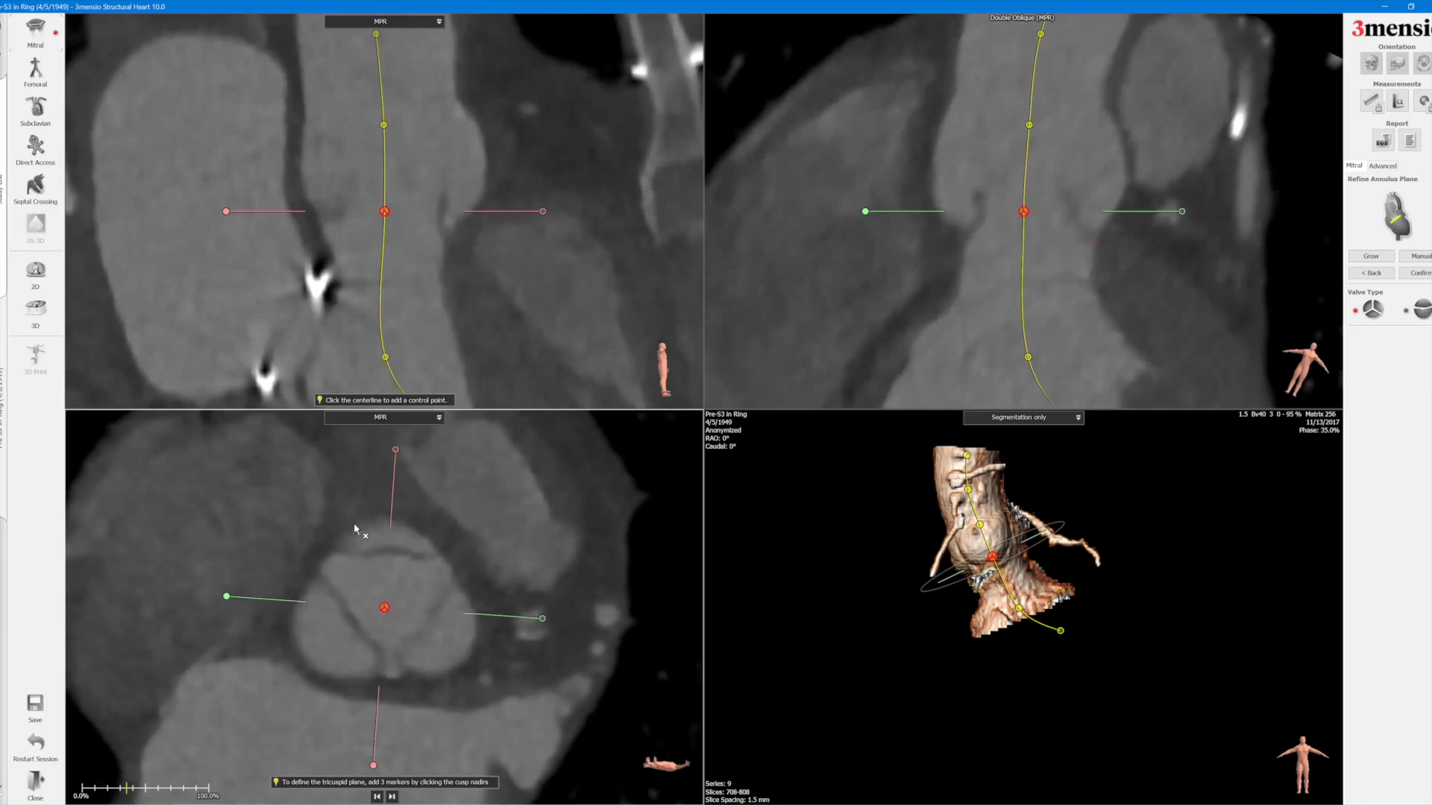
{"action": "left_click", "coordinate": [446, 228]}
{"action": "mouse_move", "coordinate": [394, 474]}
{"action": "left_mouse_down"}
{"action": "mouse_move", "coordinate": [272, 649]}
{"action": "mouse_move", "coordinate": [309, 408]}
{"action": "left_mouse_up"}
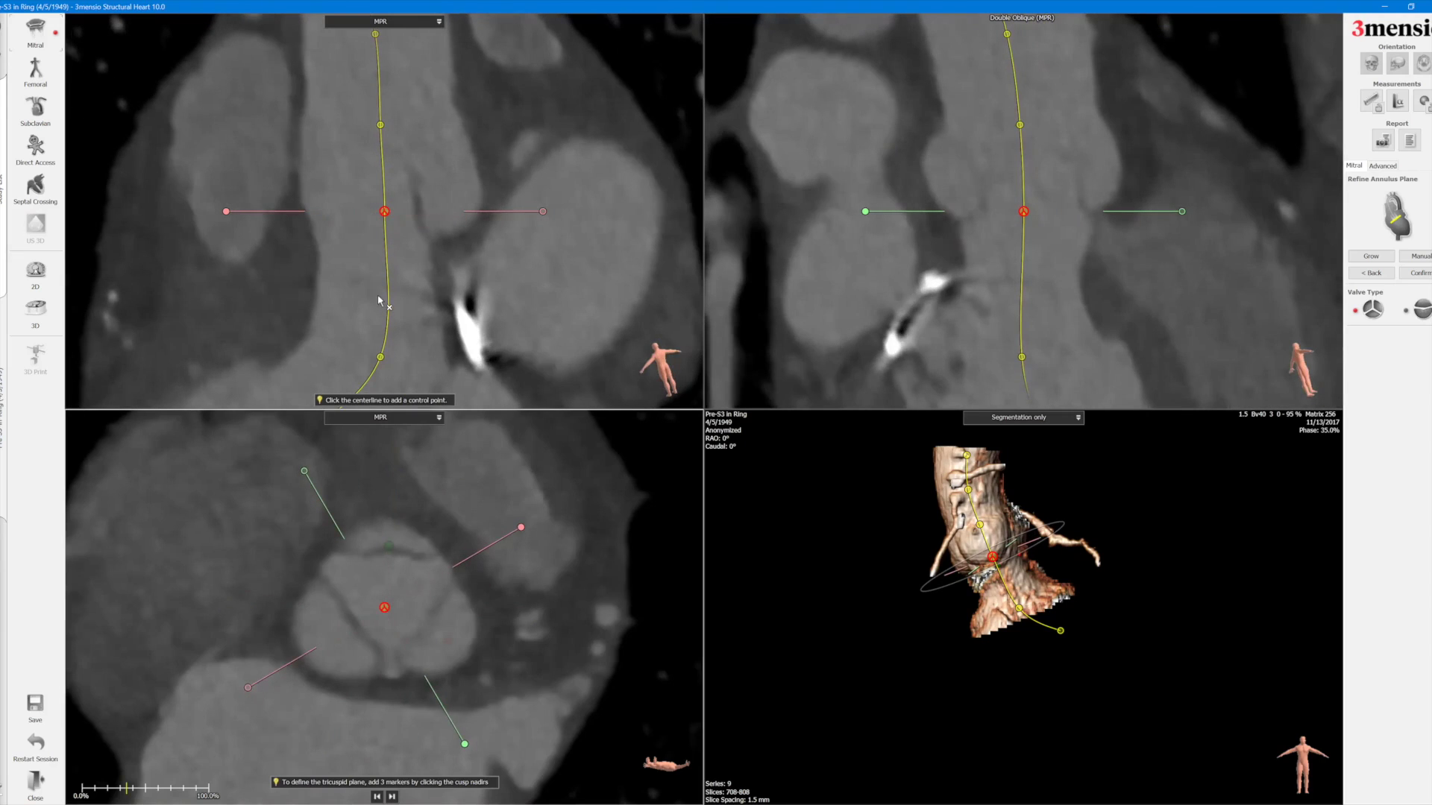
{"action": "left_click", "coordinate": [430, 306]}
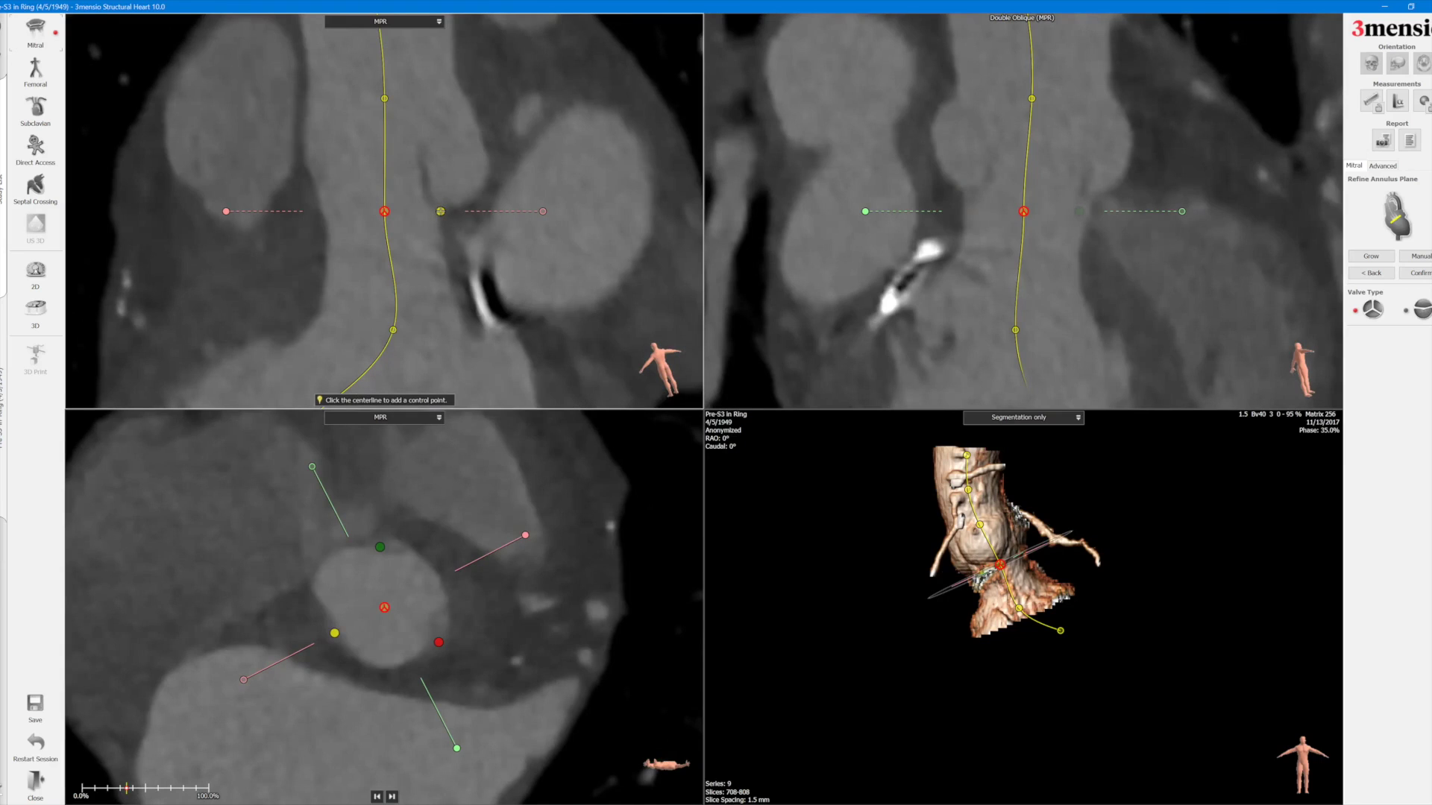
Fine-tune the yellow, green and red cusp nadir markers so the annulus plane passes through the lowest point of each cusp.
{"action": "left_click_drag", "start_coordinate": [440, 211], "coordinate": [441, 216]}
{"action": "left_click_drag", "start_coordinate": [333, 634], "coordinate": [330, 627]}
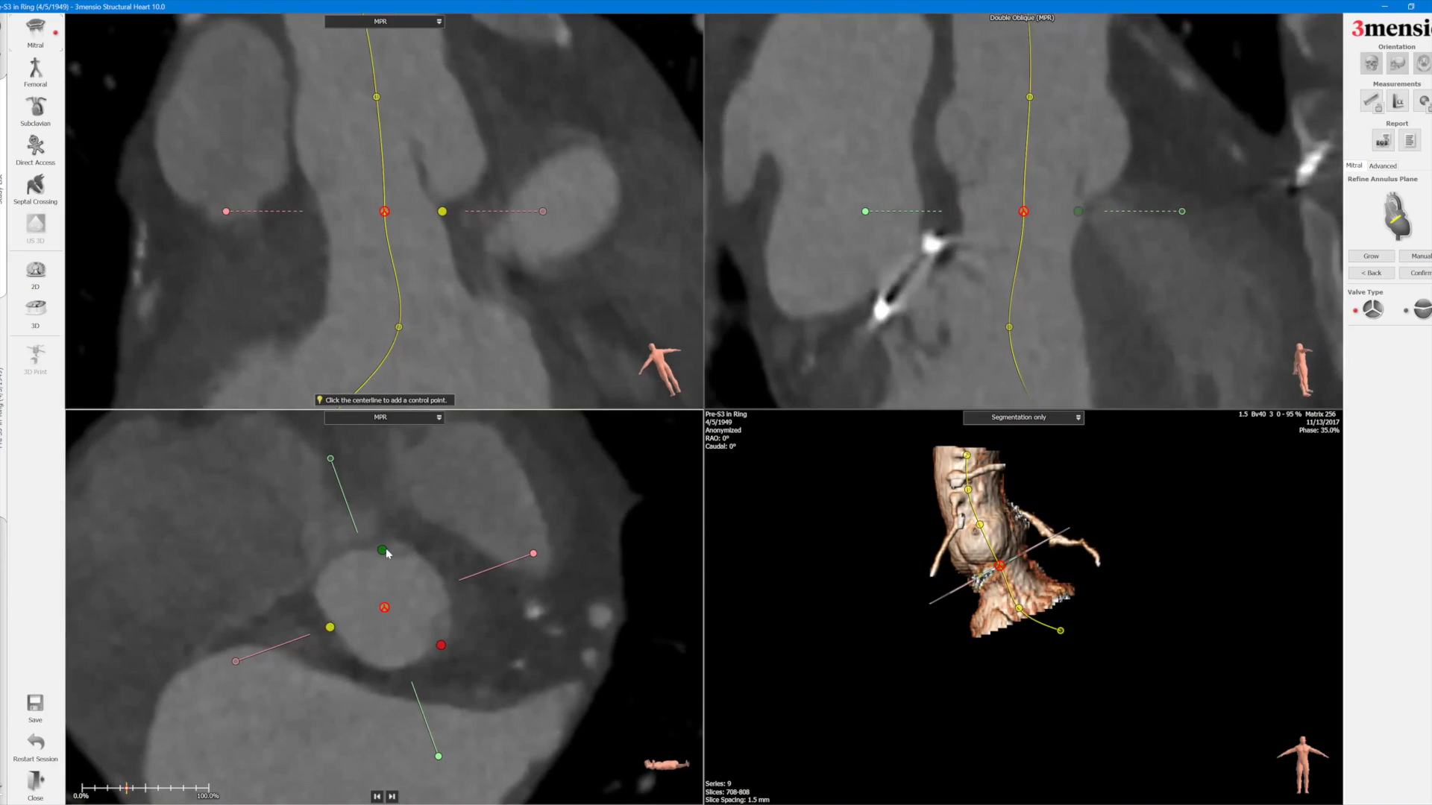
{"action": "left_click", "coordinate": [385, 551]}
{"action": "left_click_drag", "start_coordinate": [441, 214], "coordinate": [440, 213]}
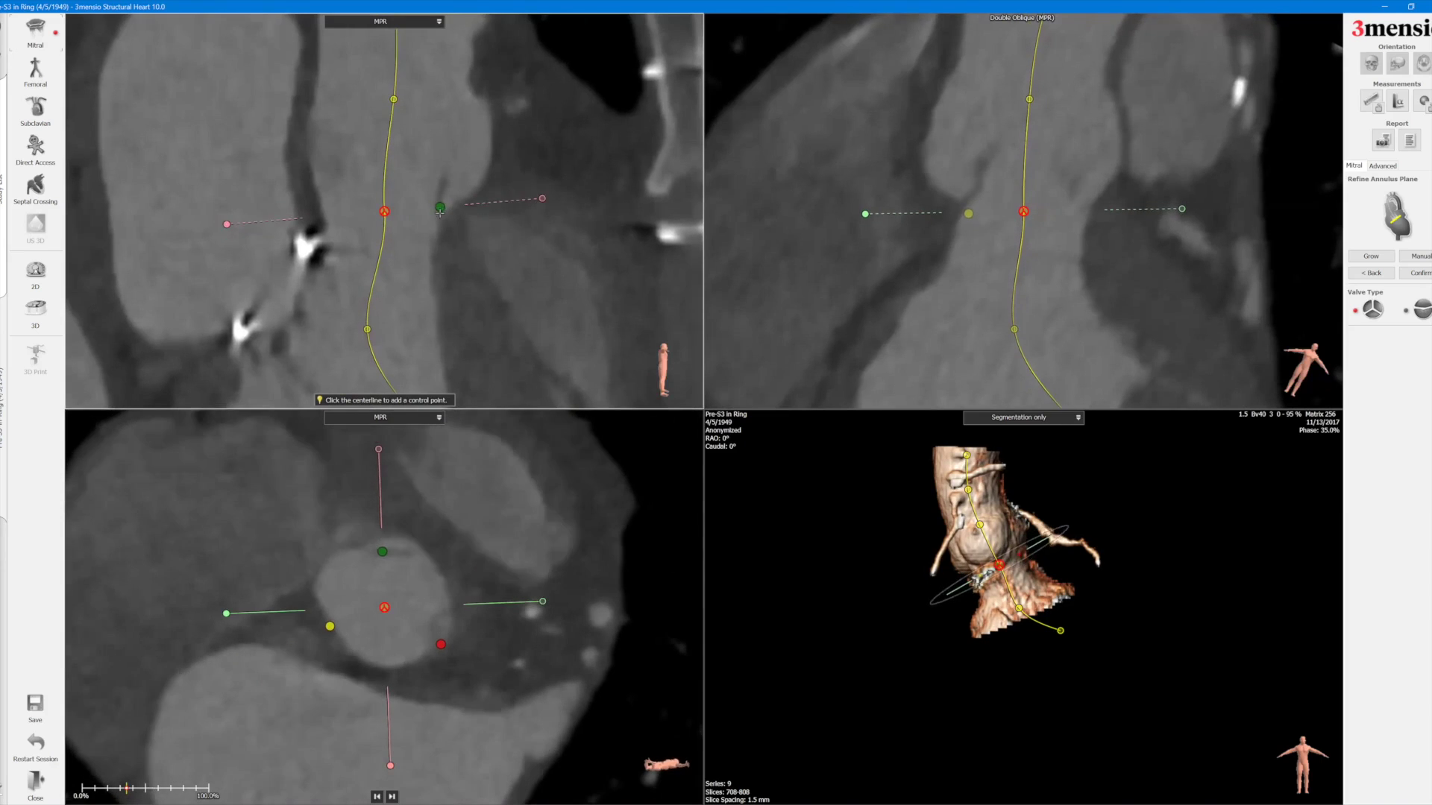
{"action": "left_click", "coordinate": [385, 601]}
{"action": "left_click_drag", "start_coordinate": [380, 552], "coordinate": [386, 570]}
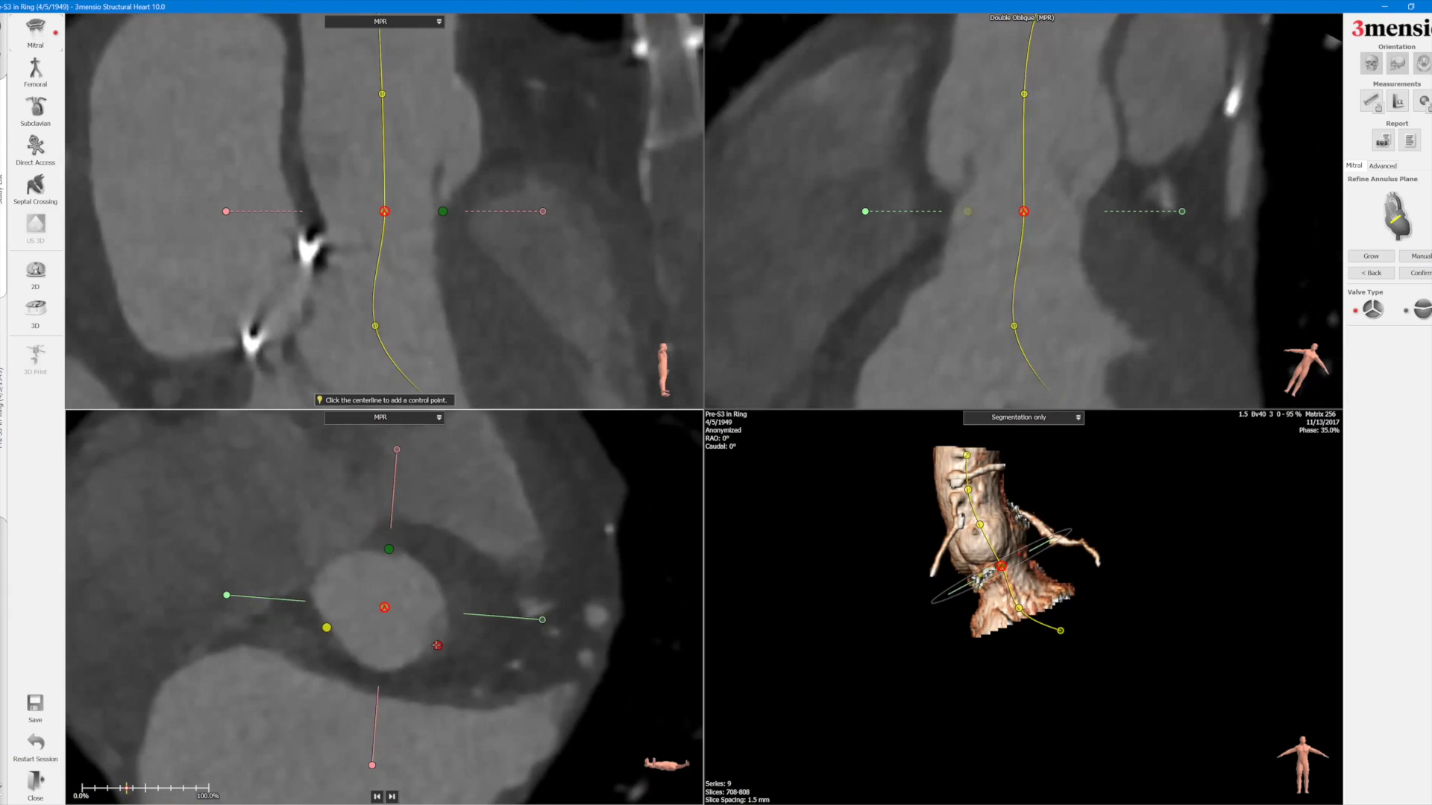
{"action": "left_click", "coordinate": [439, 647]}
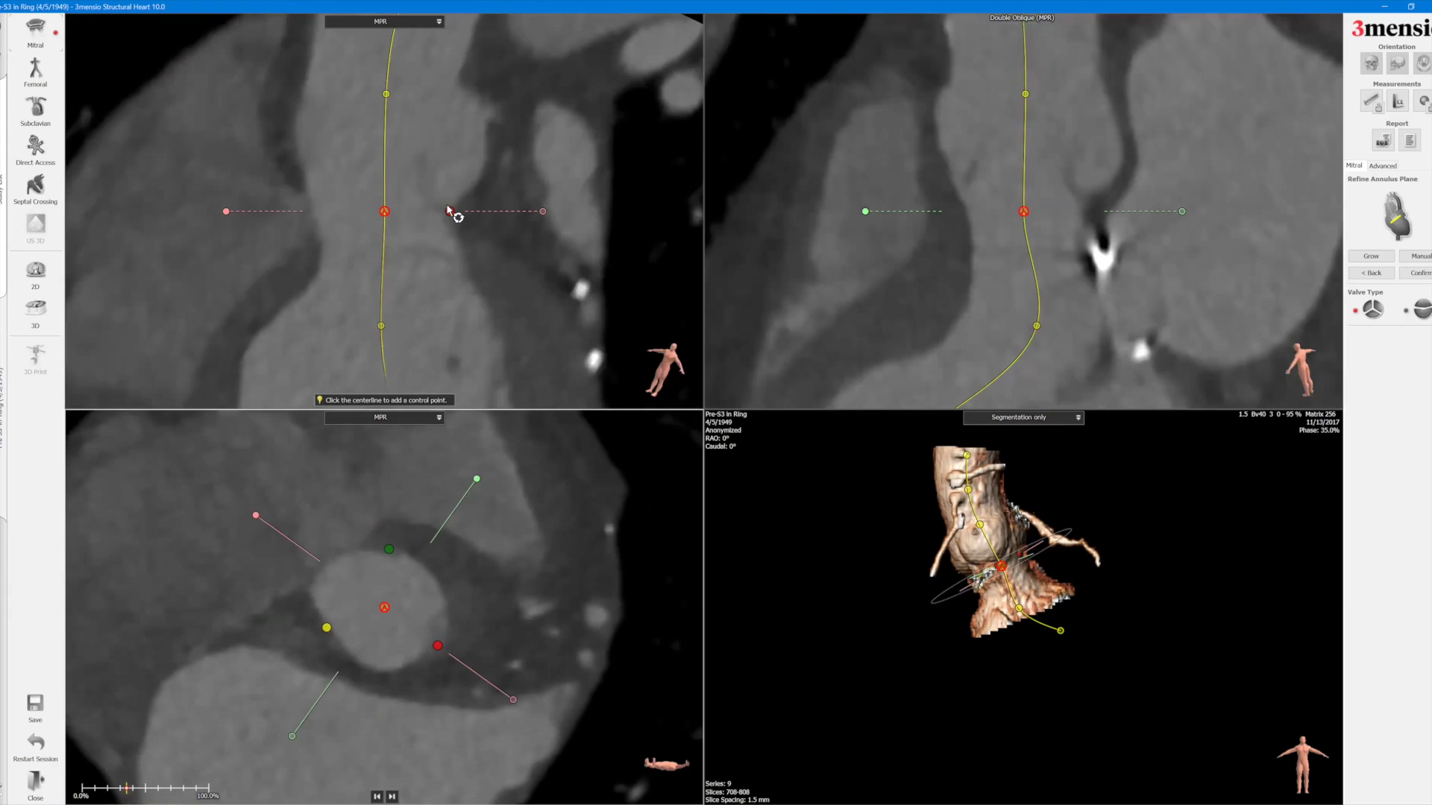
{"action": "mouse_move", "coordinate": [451, 211]}
{"action": "left_mouse_down"}
{"action": "mouse_move", "coordinate": [451, 199]}
{"action": "mouse_move", "coordinate": [449, 214]}
{"action": "left_mouse_up"}
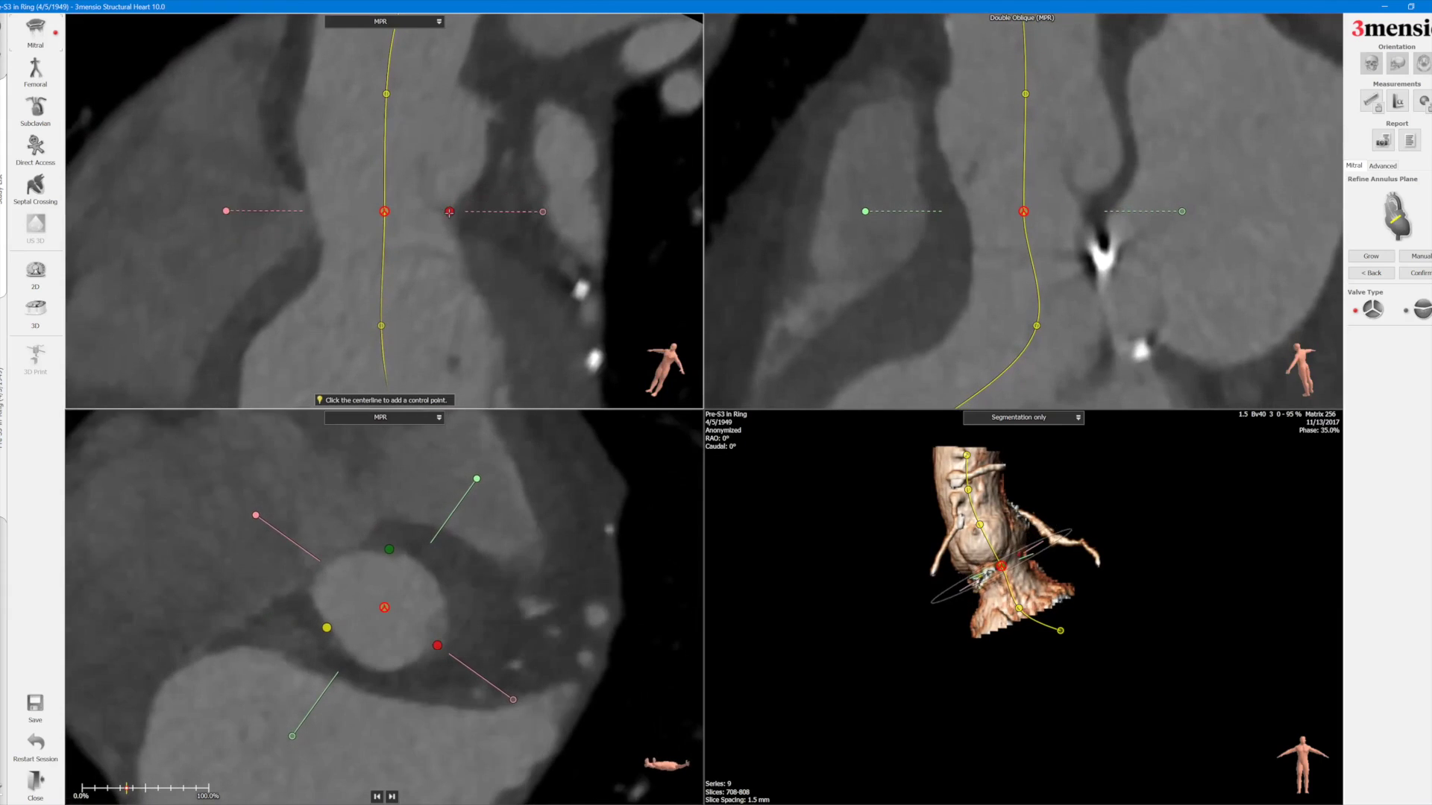
{"action": "left_click_drag", "start_coordinate": [438, 646], "coordinate": [438, 642]}
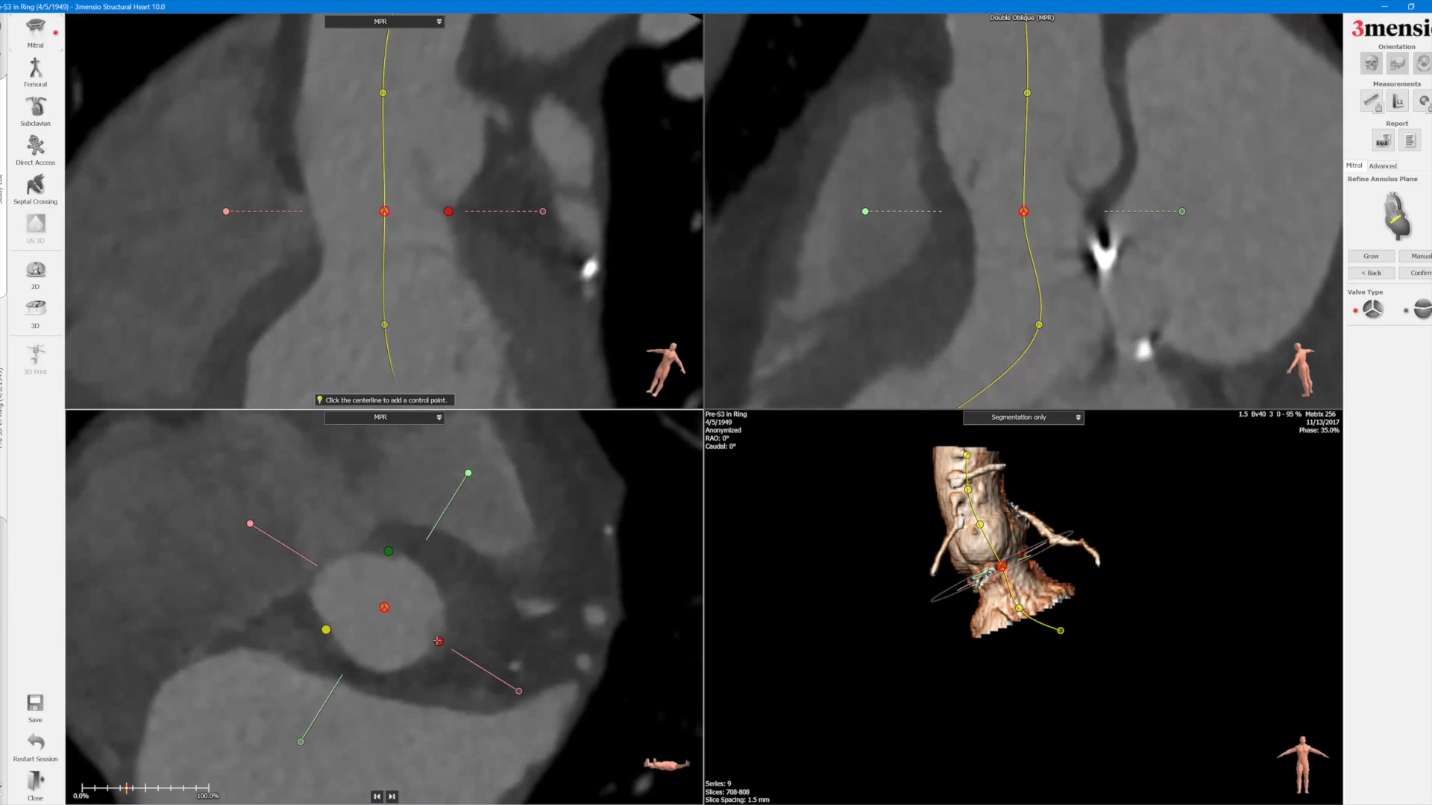
Shift the centerline control point below the aortic annulus to mid-LVOT in the double oblique view and pull the lower endpoint closer to it.
{"action": "scroll", "coordinate": [1054, 273], "scroll_direction": "down", "scroll_amount": 1}
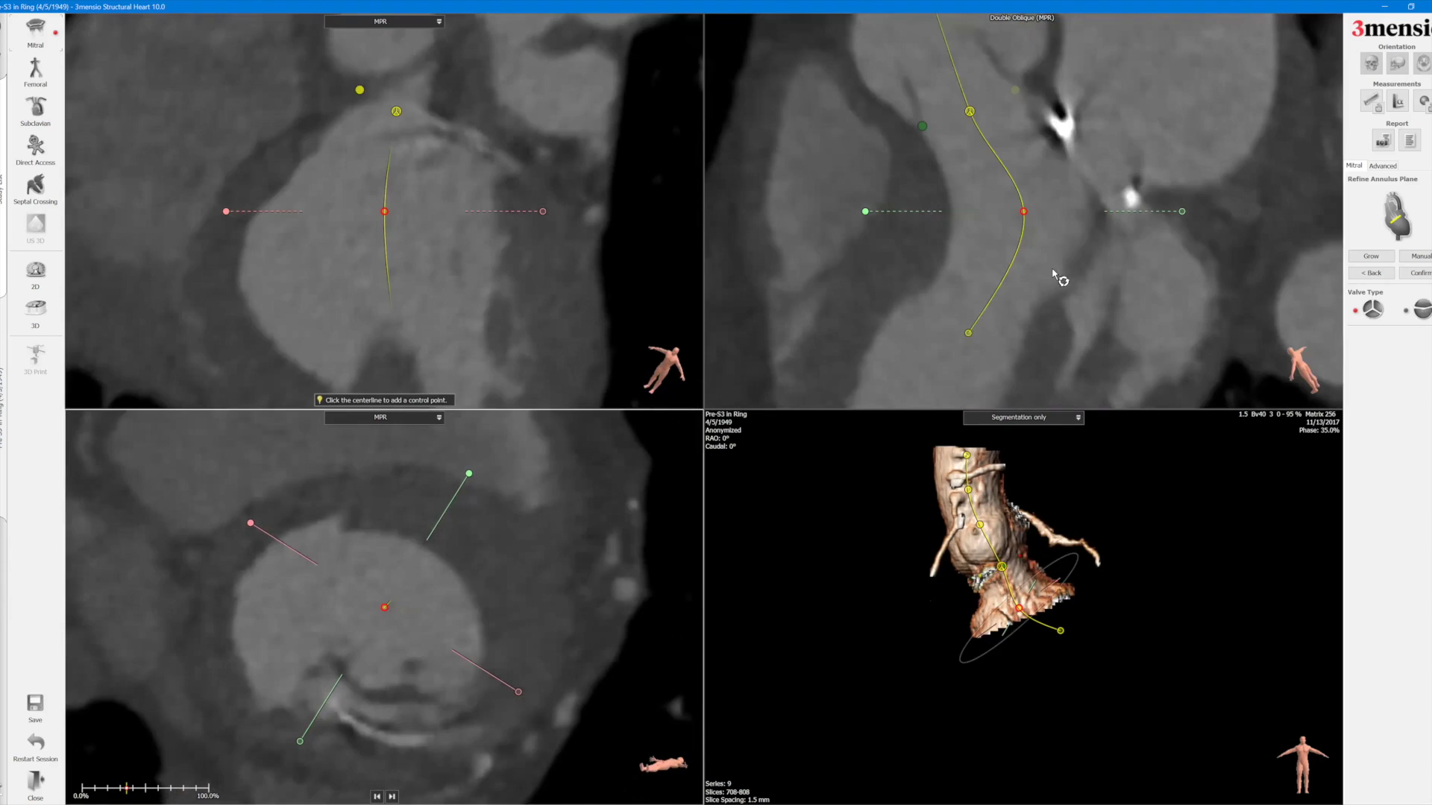
{"action": "left_click_drag", "start_coordinate": [1024, 212], "coordinate": [987, 199]}
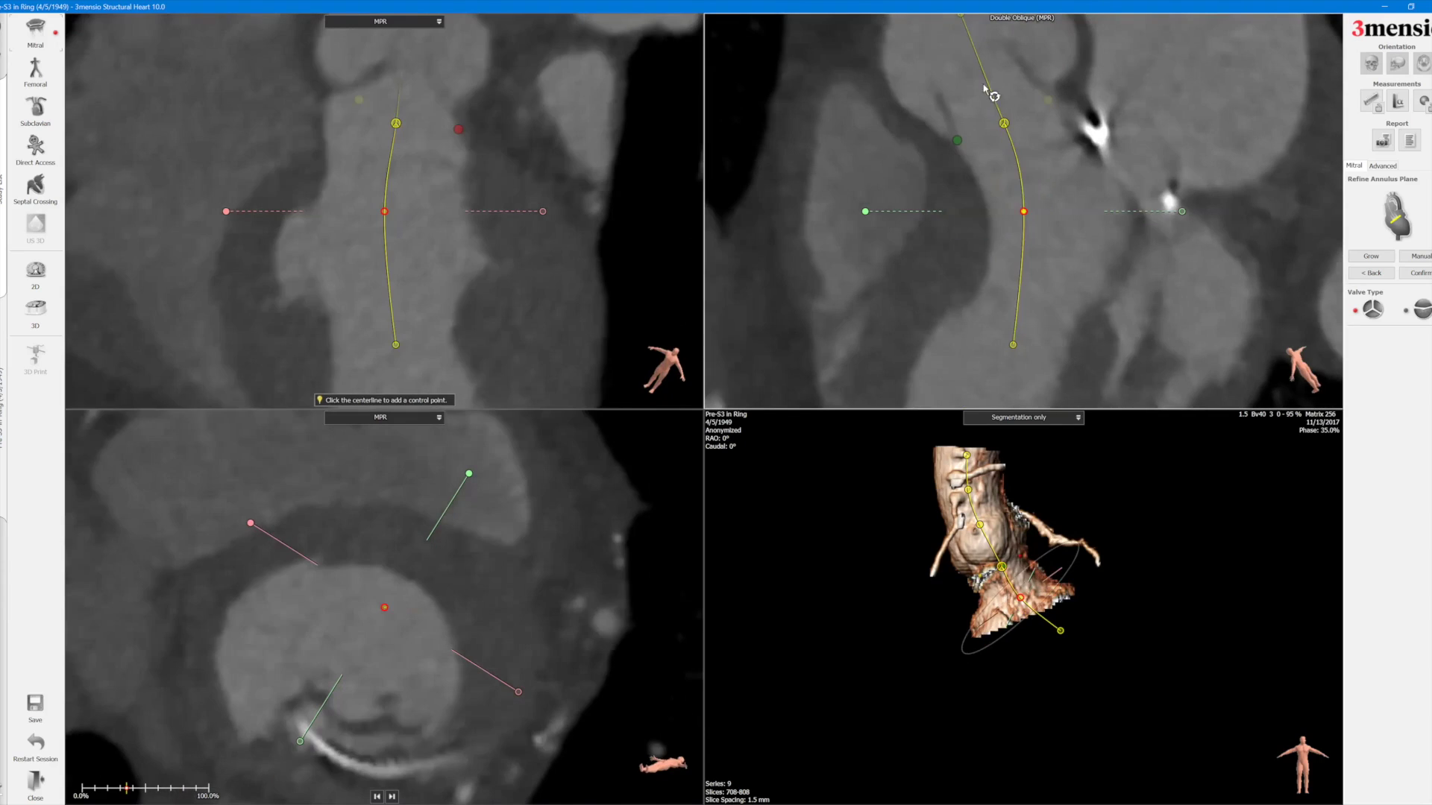
{"action": "left_click", "coordinate": [1009, 136]}
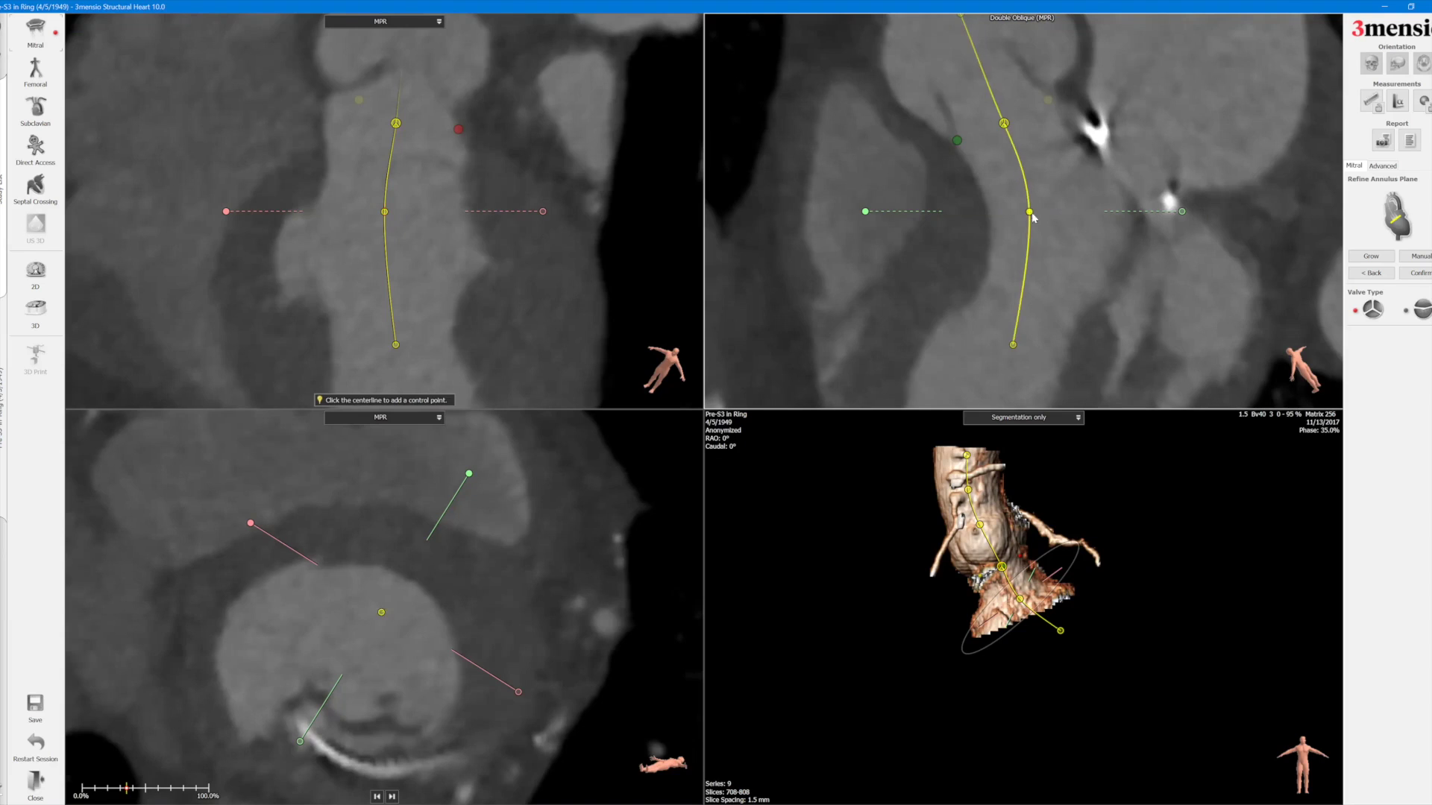
{"action": "left_click_drag", "start_coordinate": [1013, 345], "coordinate": [1007, 319]}
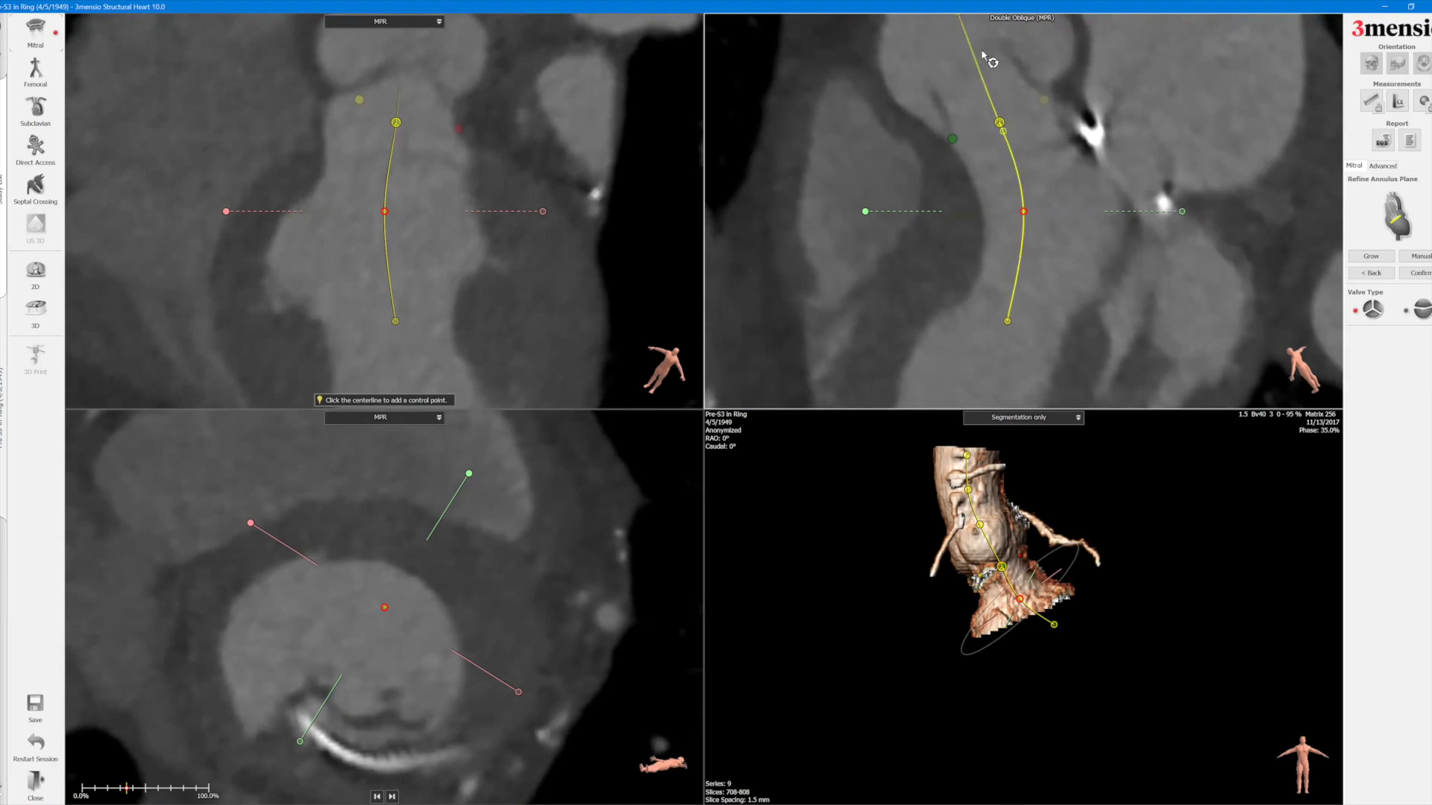
Centre the lower centerline endpoint within the outflow tract on the MPR long-axis view and check its course down to the endpoint.
{"action": "left_click_drag", "start_coordinate": [394, 321], "coordinate": [386, 309]}
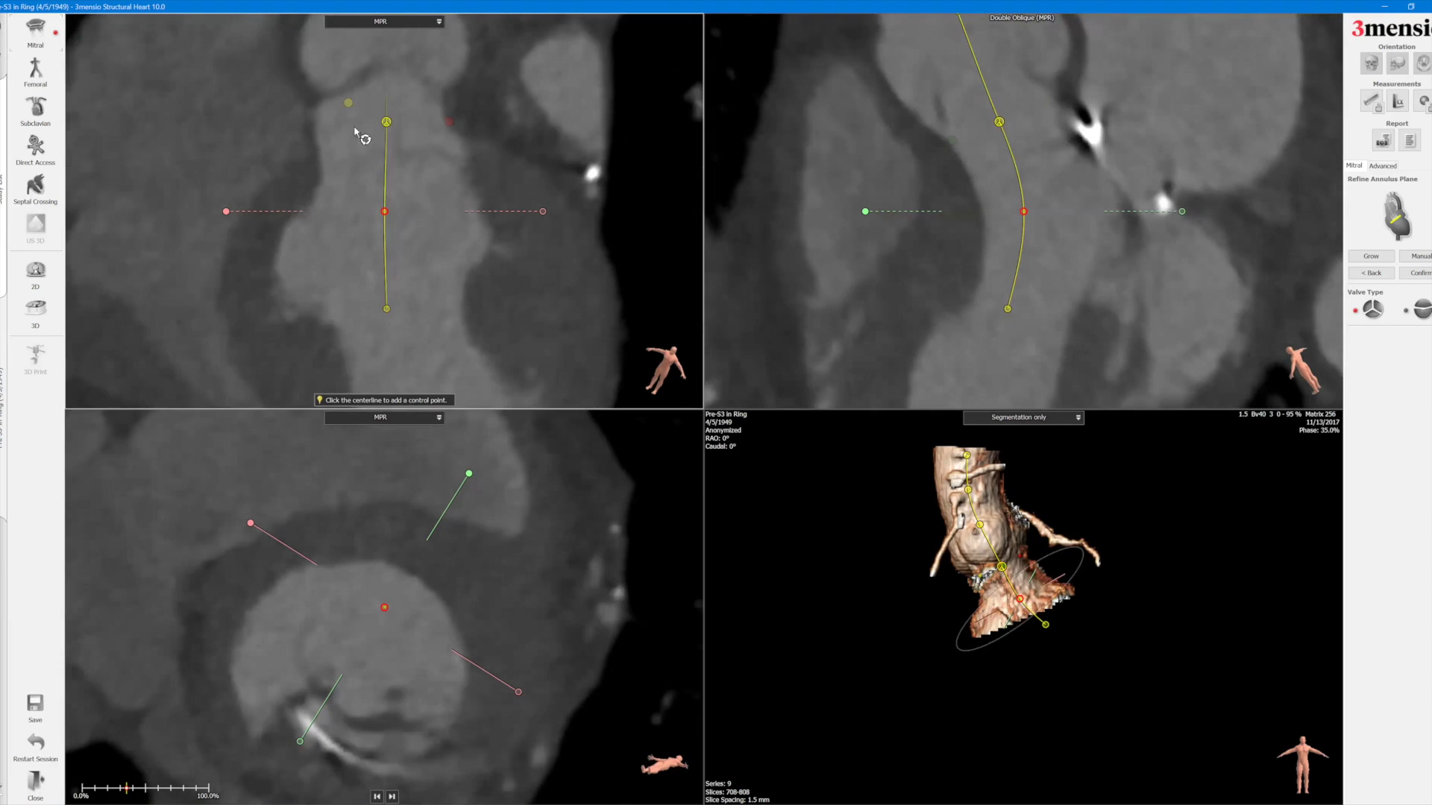
{"action": "left_click_drag", "start_coordinate": [387, 309], "coordinate": [382, 303]}
{"action": "scroll", "coordinate": [425, 270], "scroll_direction": "down", "scroll_amount": 5}
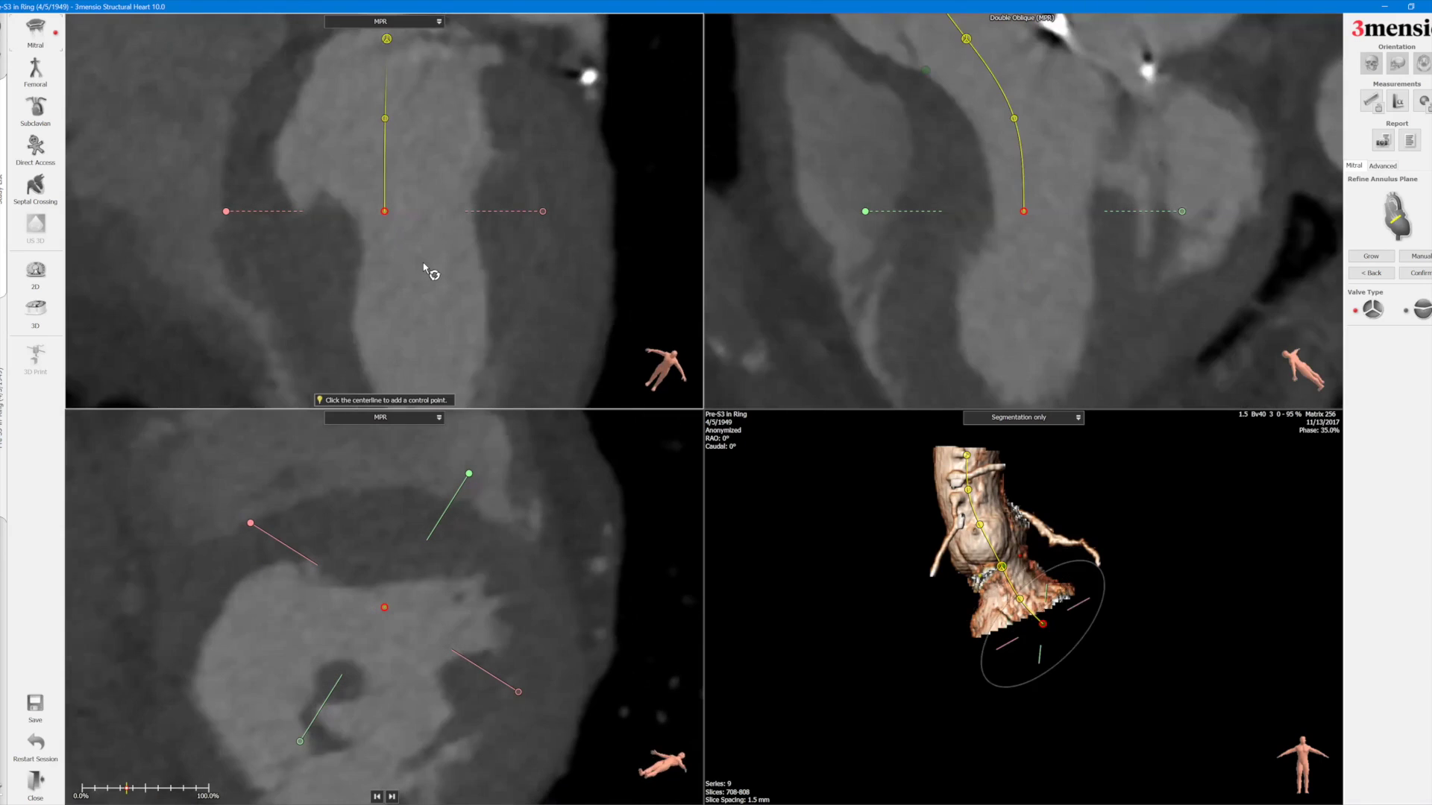
{"action": "scroll", "coordinate": [429, 272], "scroll_direction": "up", "scroll_amount": 5}
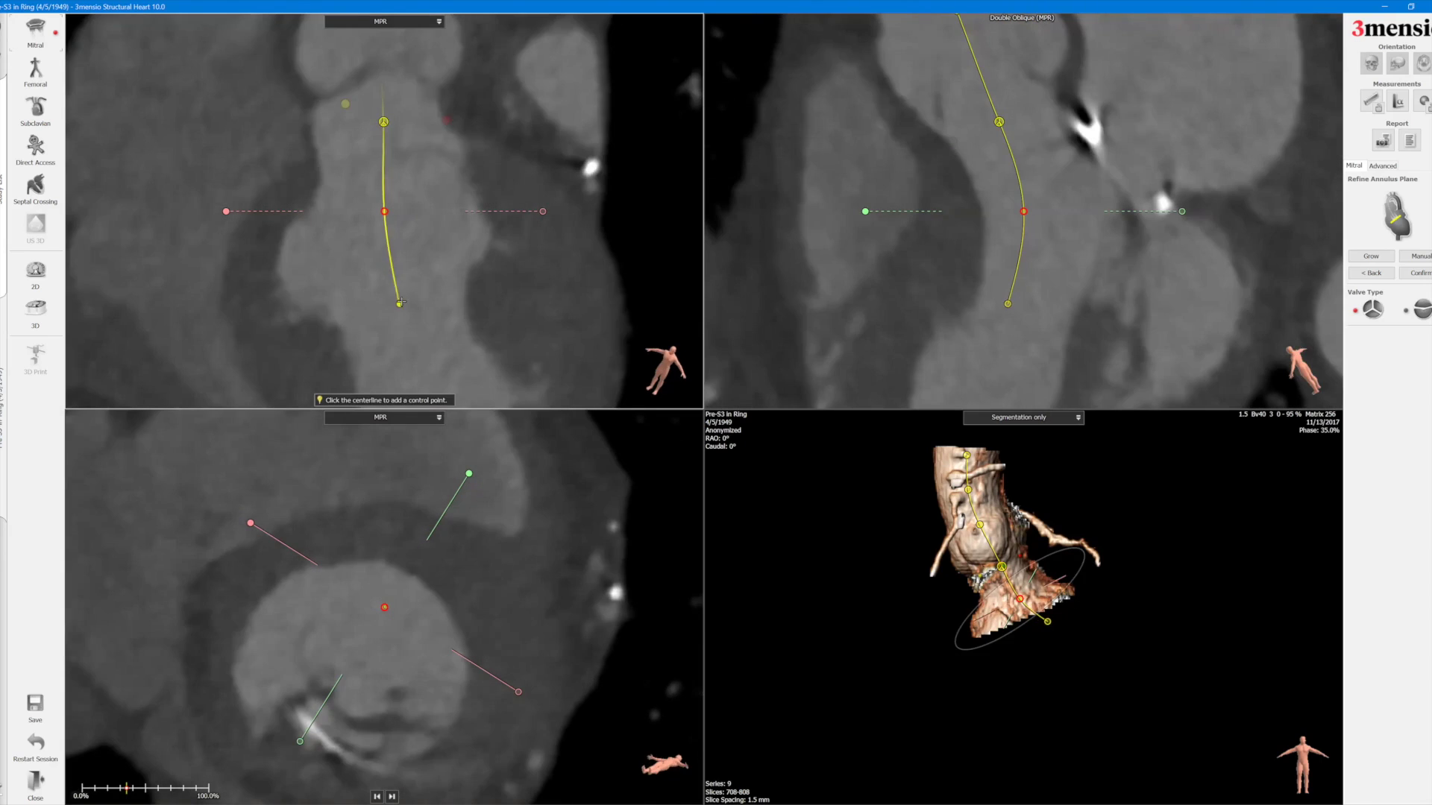
{"action": "scroll", "coordinate": [442, 398], "scroll_direction": "down", "scroll_amount": 5}
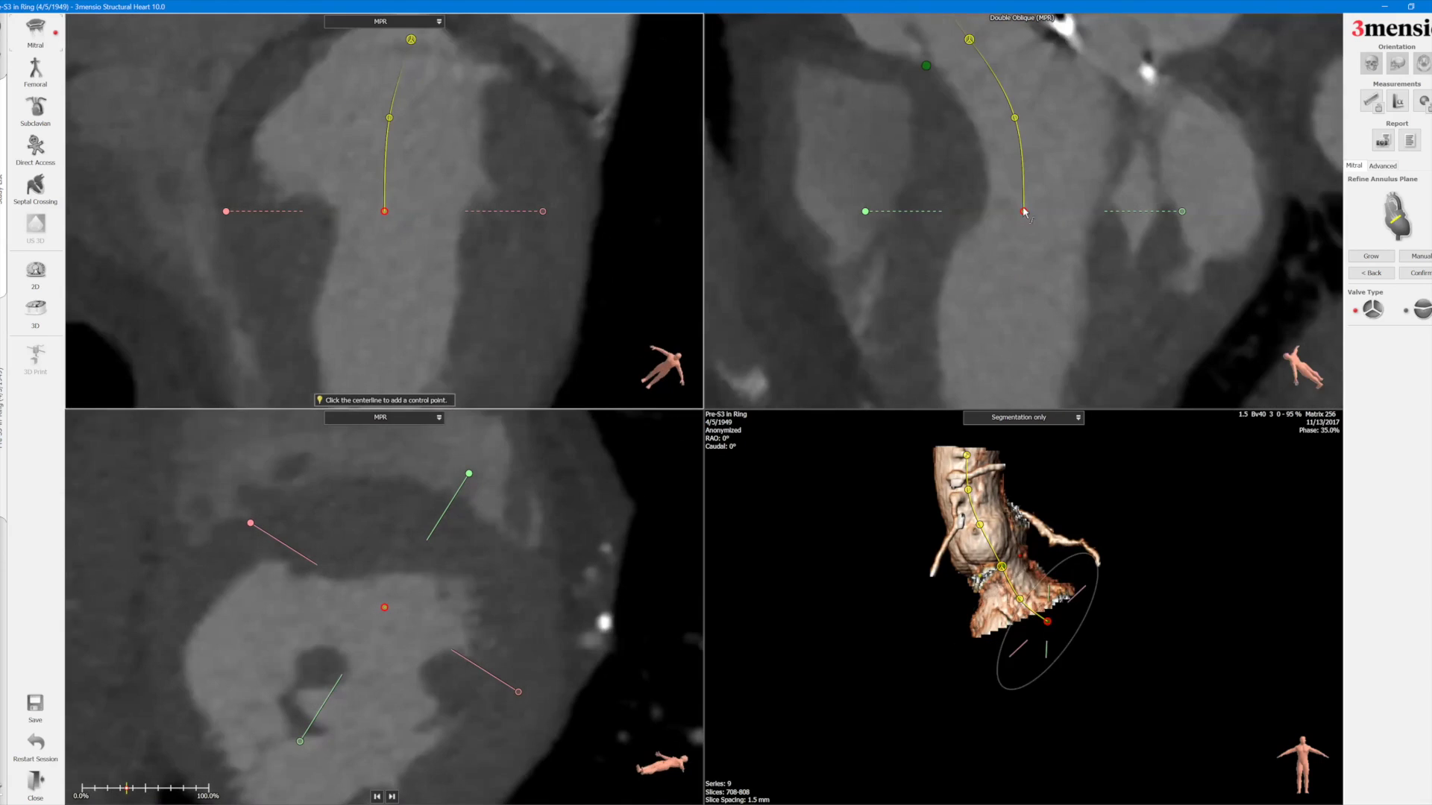
{"action": "scroll", "coordinate": [1020, 239], "scroll_direction": "up", "scroll_amount": 2}
{"action": "scroll", "coordinate": [1020, 238], "scroll_direction": "down", "scroll_amount": 1}
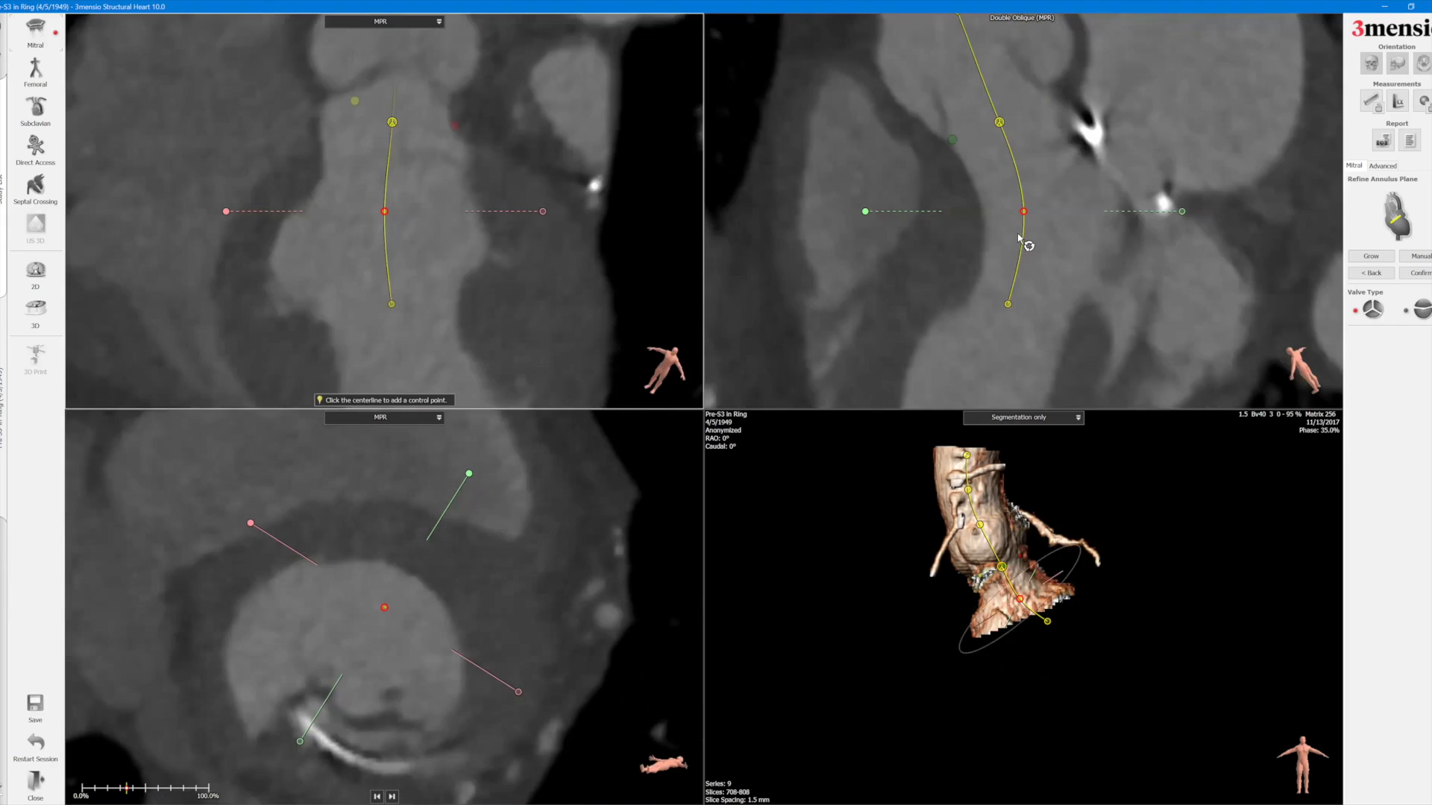
Rotate the long-axis views about the centerline and recentre its two lowest control points in the outflow tract.
{"action": "left_click_drag", "start_coordinate": [1107, 246], "coordinate": [1066, 258]}
{"action": "left_click_drag", "start_coordinate": [396, 305], "coordinate": [361, 287]}
{"action": "left_click_drag", "start_coordinate": [384, 212], "coordinate": [378, 212]}
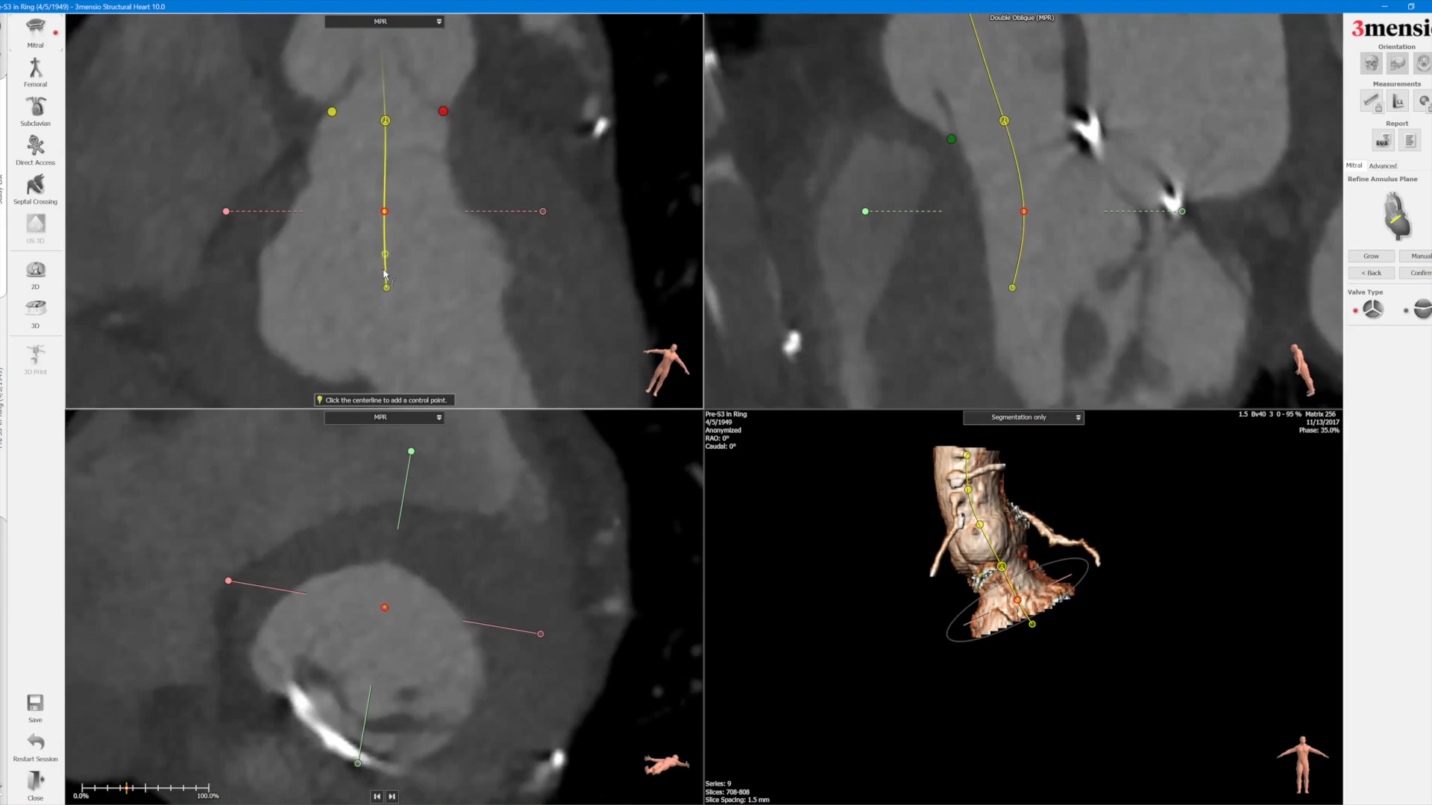
{"action": "left_click_drag", "start_coordinate": [386, 288], "coordinate": [385, 283]}
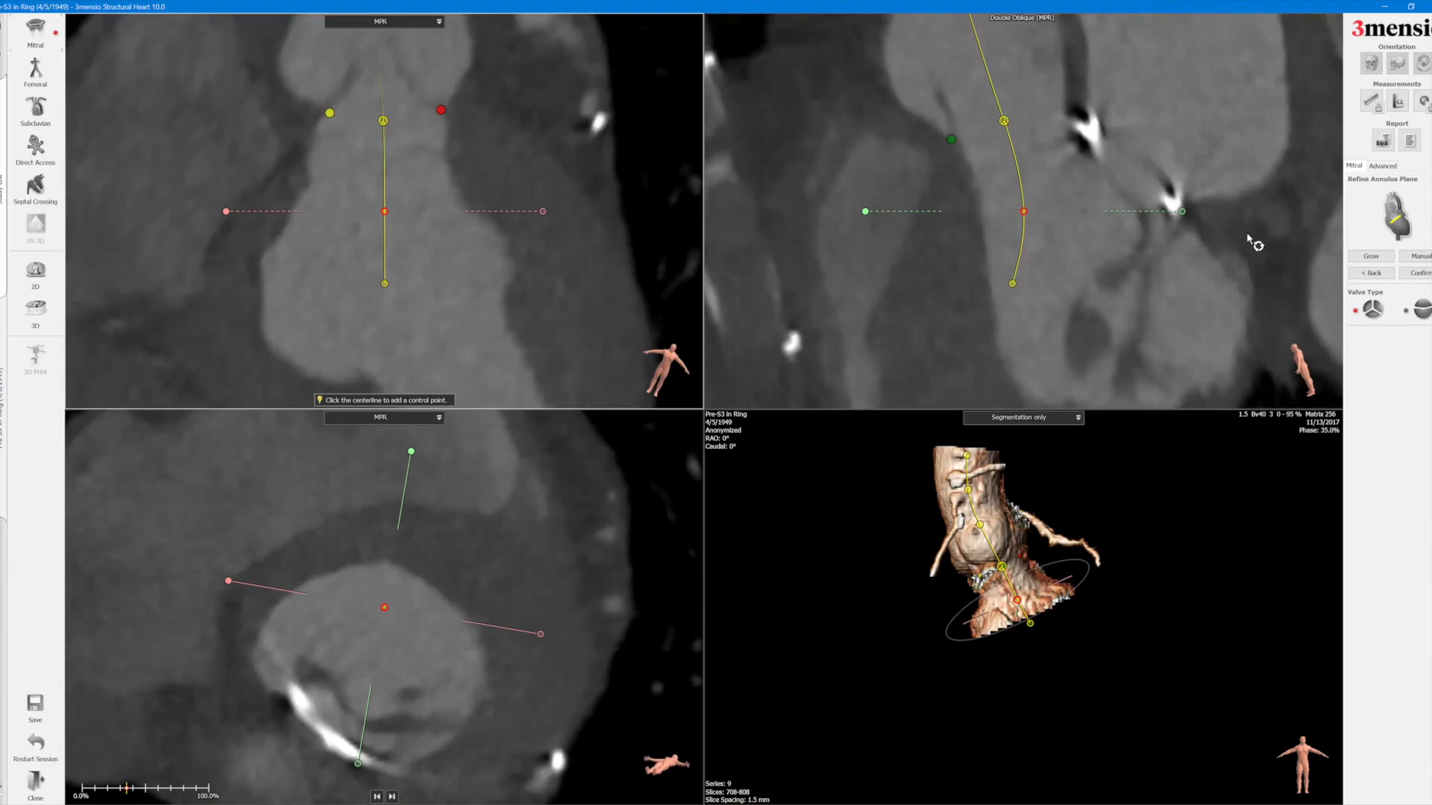
Refine the lower centerline points in further rotated long-axis views and confirm the aortic annulus plane and centerline.
{"action": "left_click", "coordinate": [1419, 273]}
{"action": "left_click_drag", "start_coordinate": [1128, 276], "coordinate": [1045, 280]}
{"action": "left_click_drag", "start_coordinate": [376, 283], "coordinate": [417, 272]}
{"action": "left_click_drag", "start_coordinate": [385, 212], "coordinate": [397, 212]}
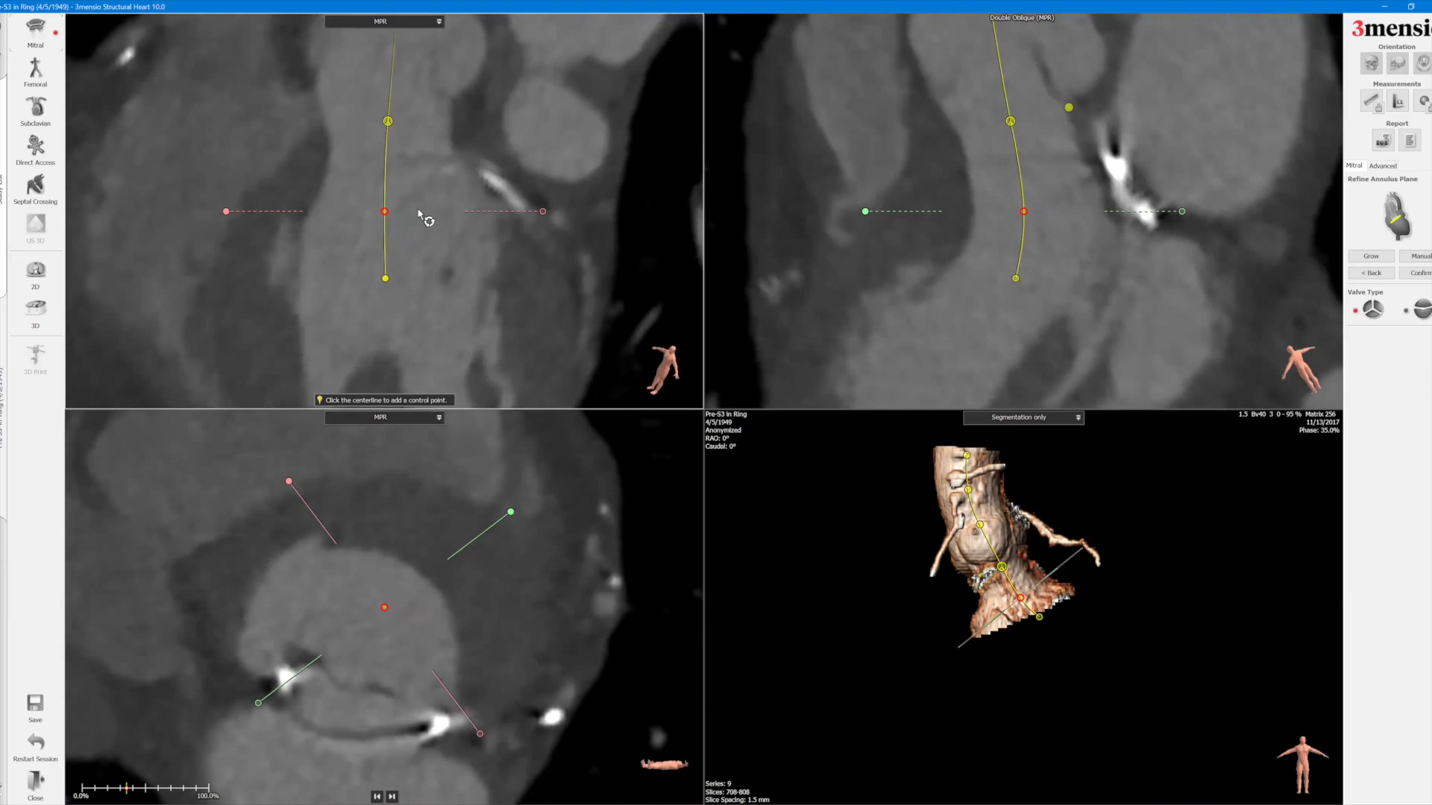
{"action": "left_click_drag", "start_coordinate": [1107, 271], "coordinate": [1124, 281]}
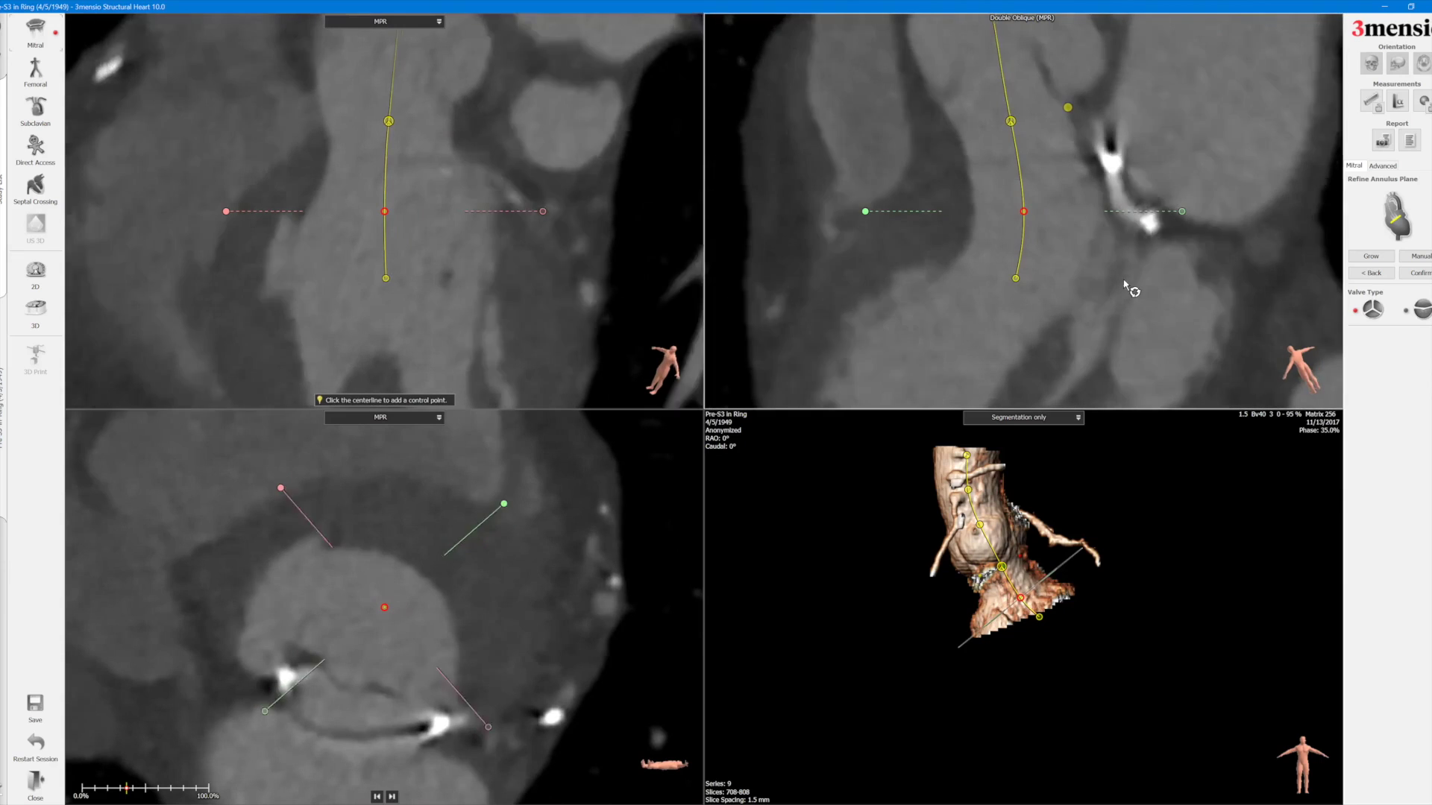
{"action": "left_click_drag", "start_coordinate": [1016, 278], "coordinate": [992, 284]}
{"action": "left_click_drag", "start_coordinate": [388, 285], "coordinate": [384, 283]}
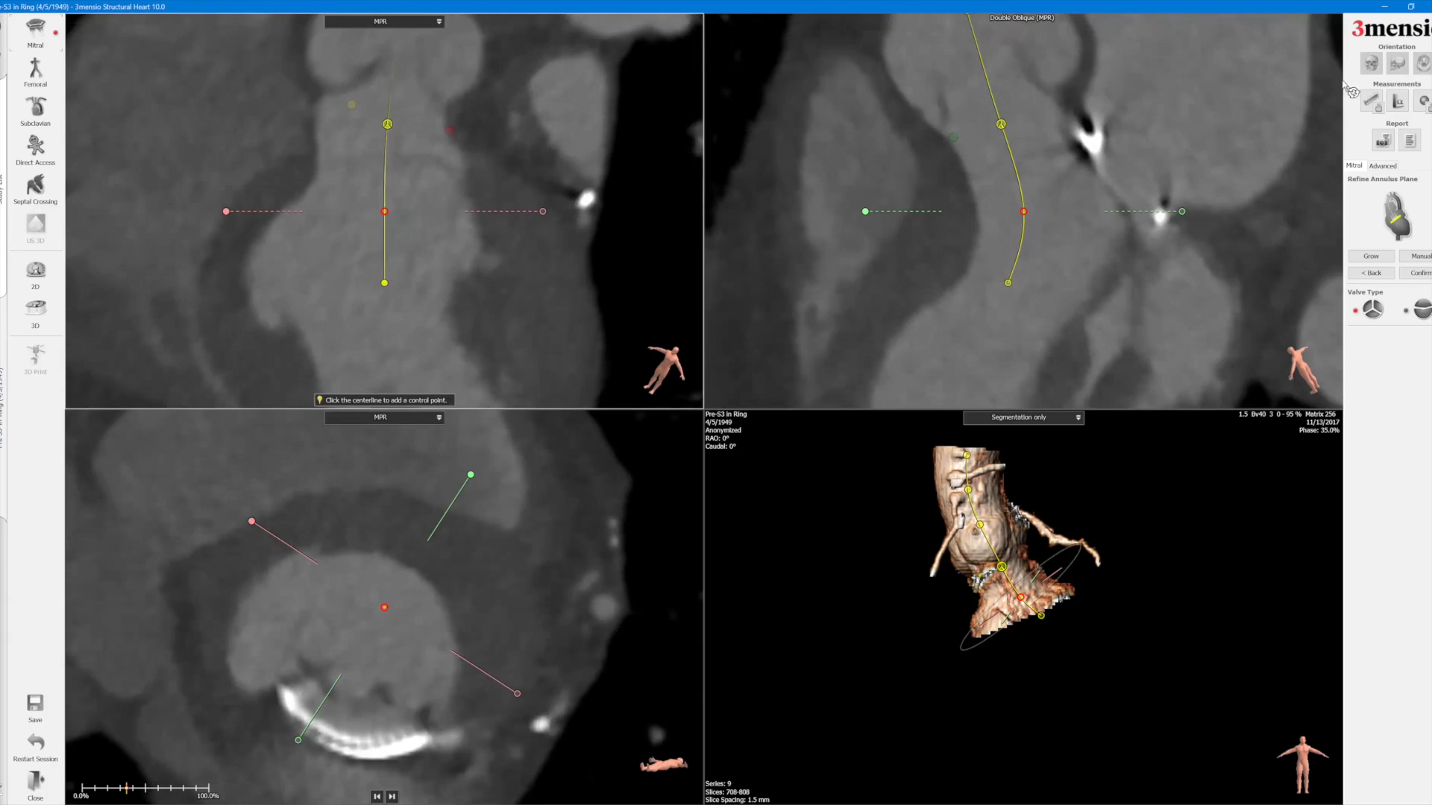
{"action": "left_click", "coordinate": [1419, 273]}
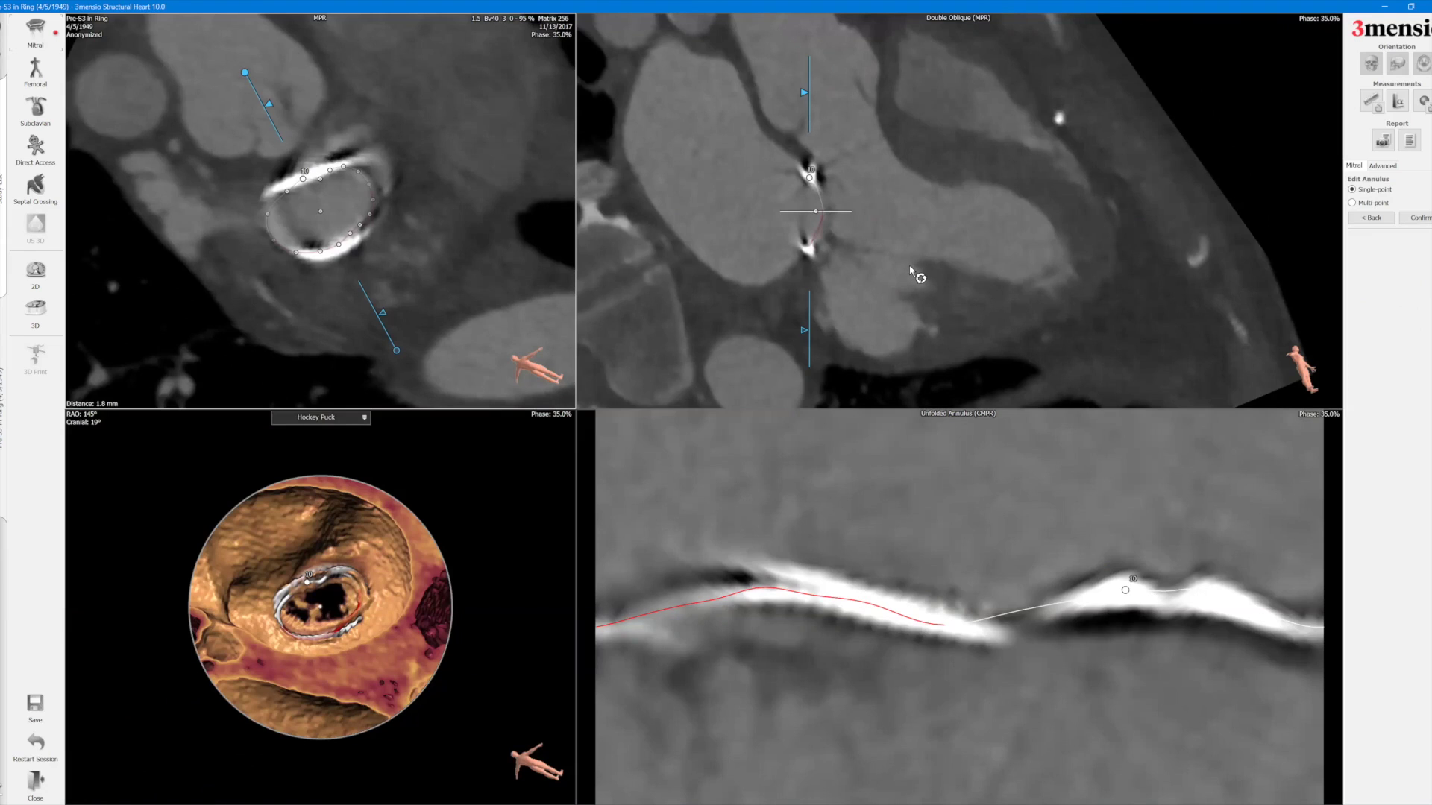
Move mitral annulus contour point 12 onto the metal ring in the double oblique view, using single-point editing.
{"action": "left_click_drag", "start_coordinate": [950, 218], "coordinate": [951, 234]}
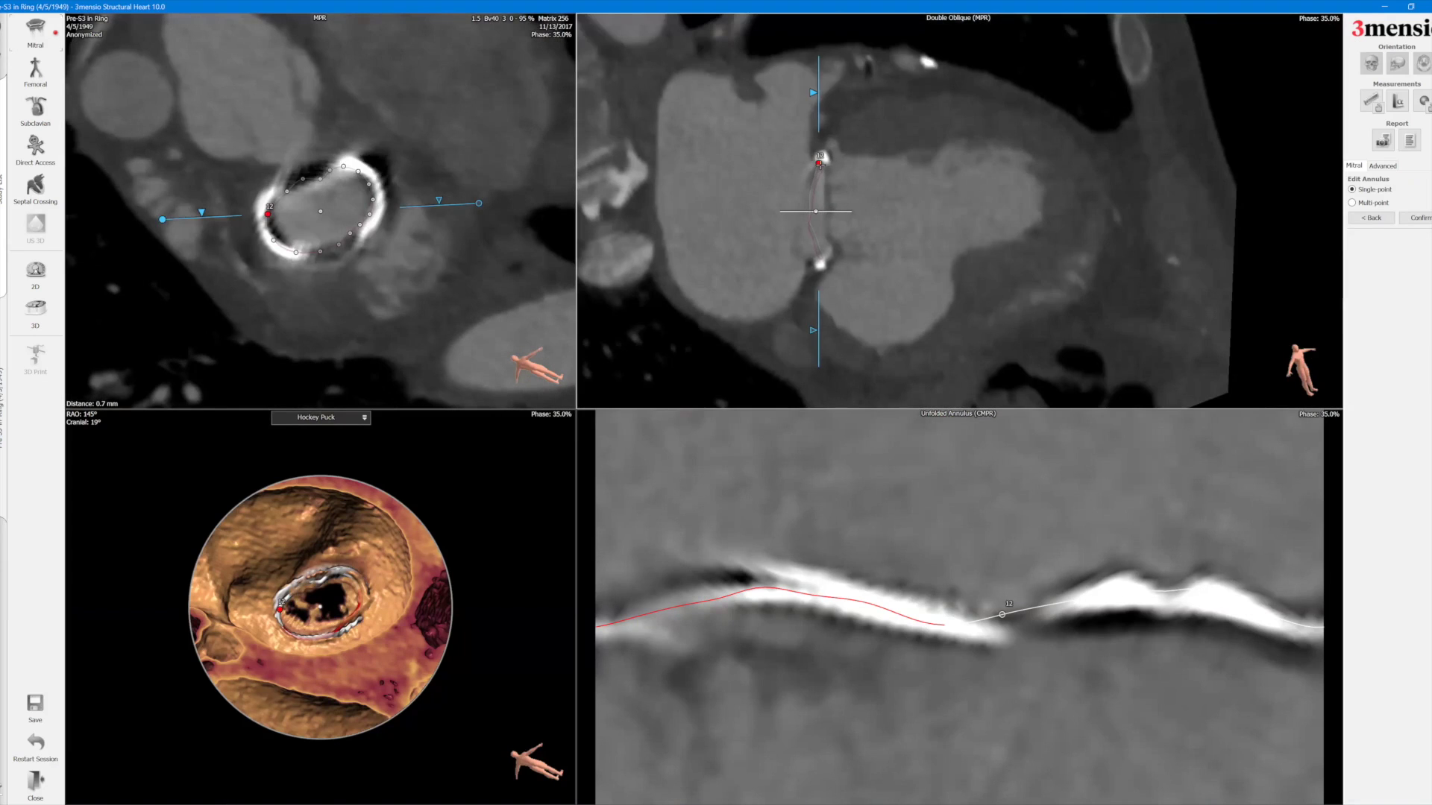
{"action": "left_click_drag", "start_coordinate": [819, 162], "coordinate": [822, 162]}
{"action": "left_click_drag", "start_coordinate": [917, 156], "coordinate": [925, 174]}
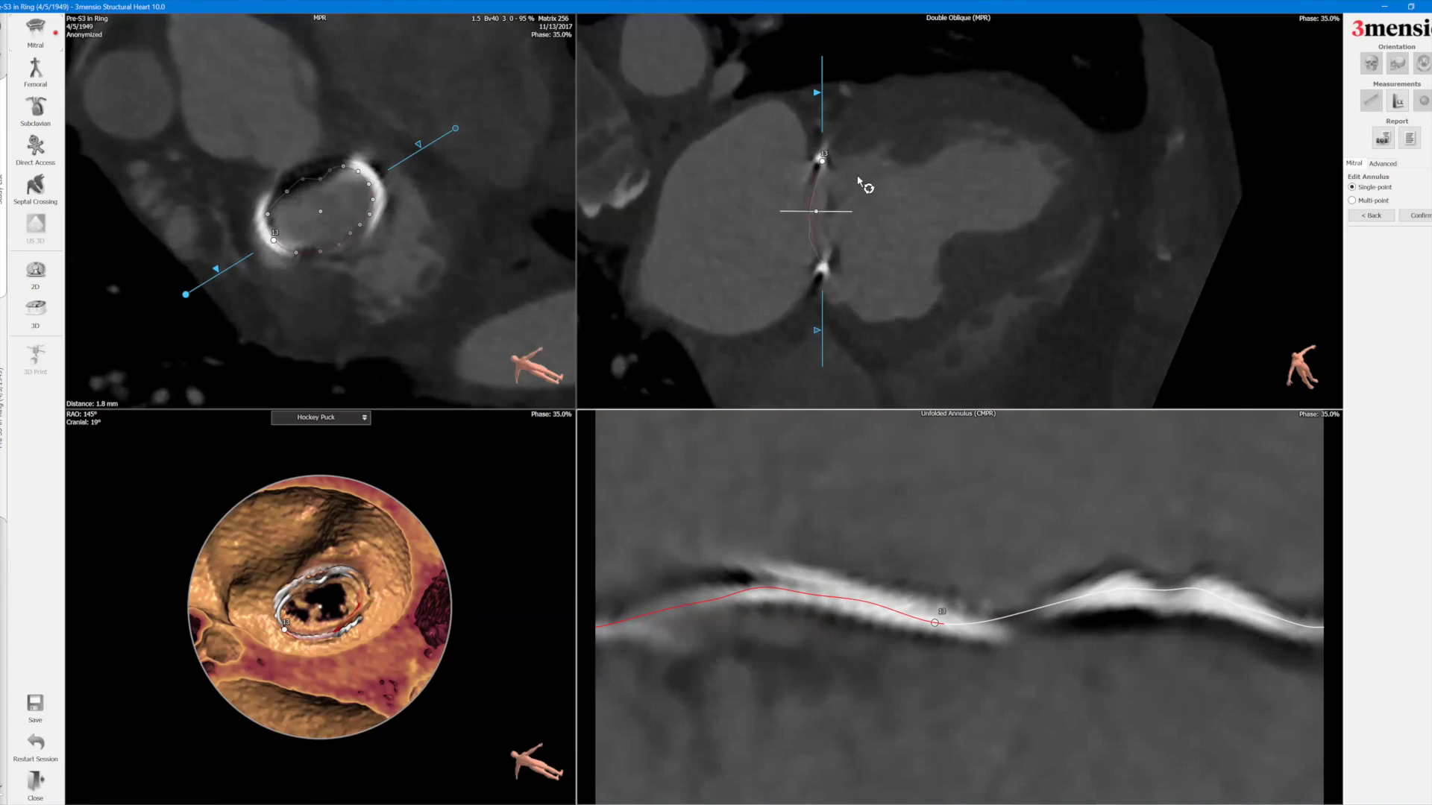
Step through the annulus contour points and realign points 1 and 2 with the metal ring in the double oblique view.
{"action": "scroll", "coordinate": [886, 164], "scroll_direction": "down", "scroll_amount": 1}
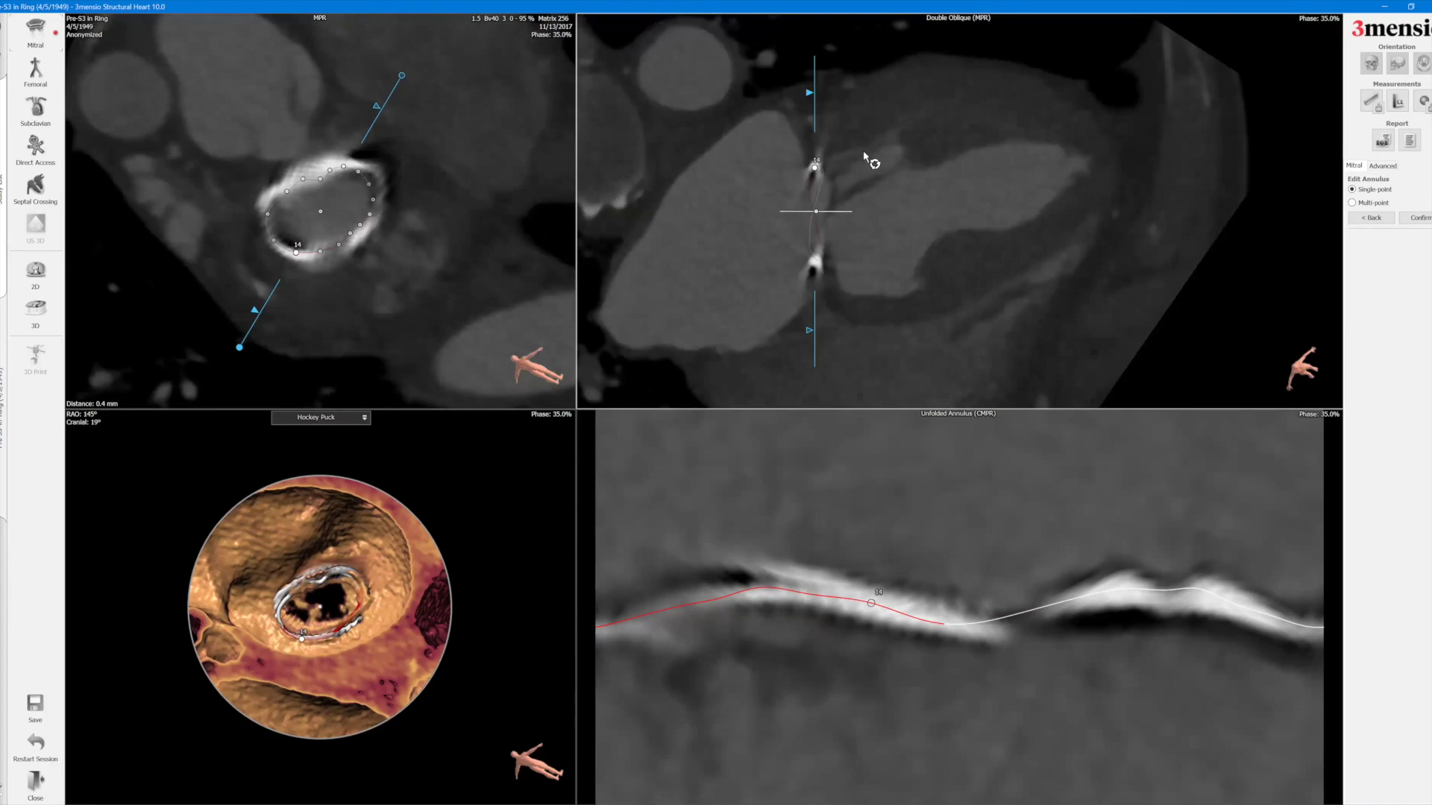
{"action": "scroll", "coordinate": [865, 182], "scroll_direction": "down", "scroll_amount": 2}
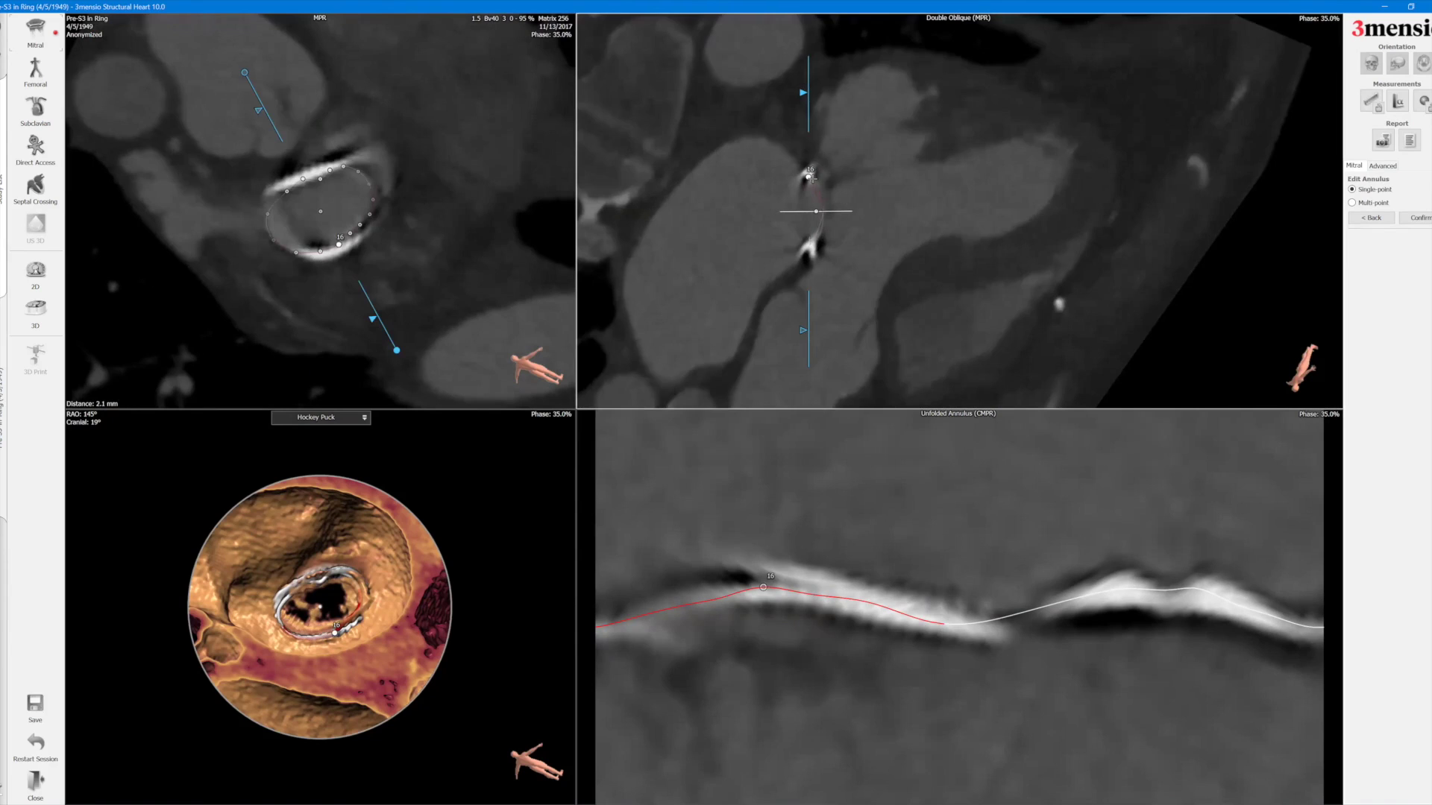
{"action": "scroll", "coordinate": [897, 173], "scroll_direction": "down", "scroll_amount": 2}
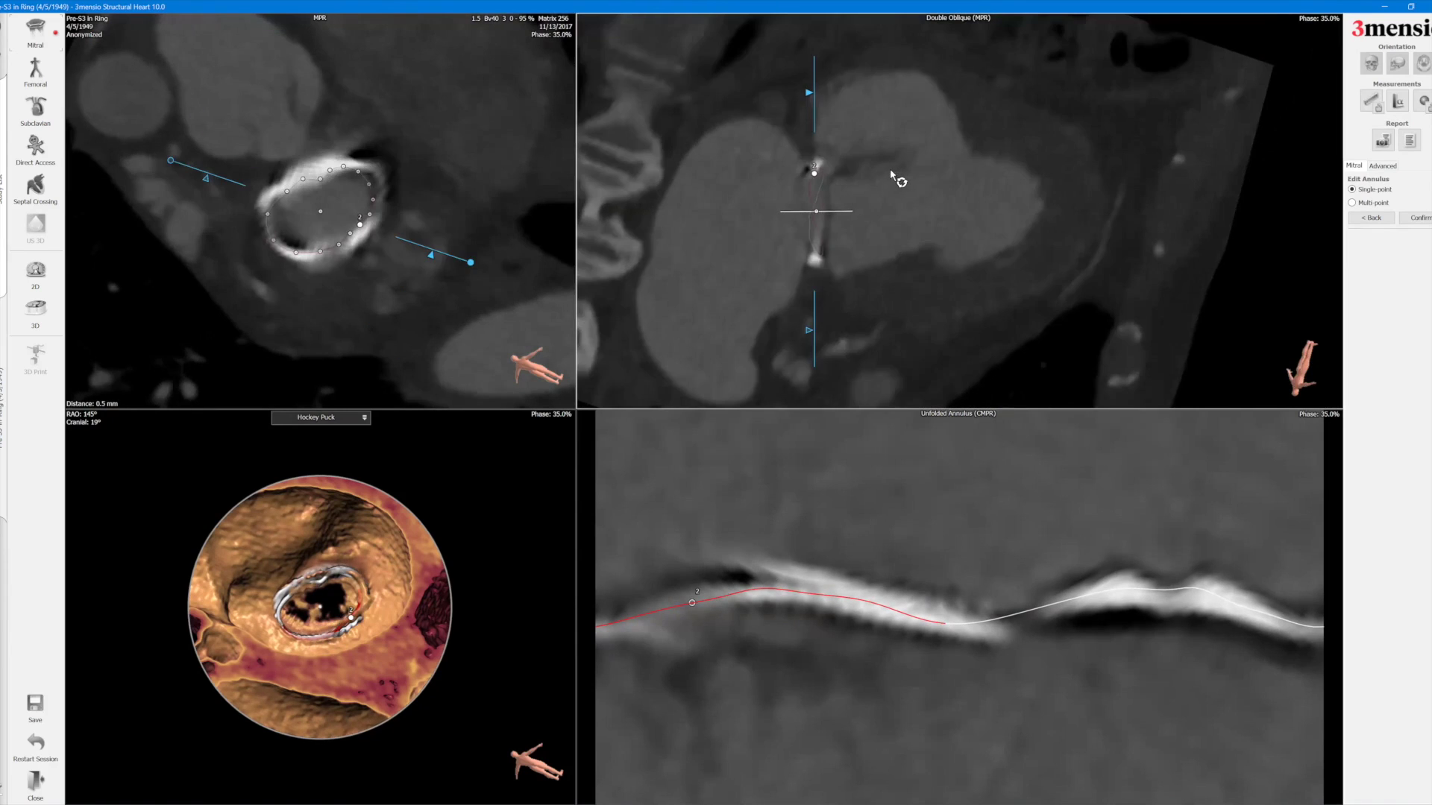
{"action": "scroll", "coordinate": [890, 165], "scroll_direction": "up", "scroll_amount": 1}
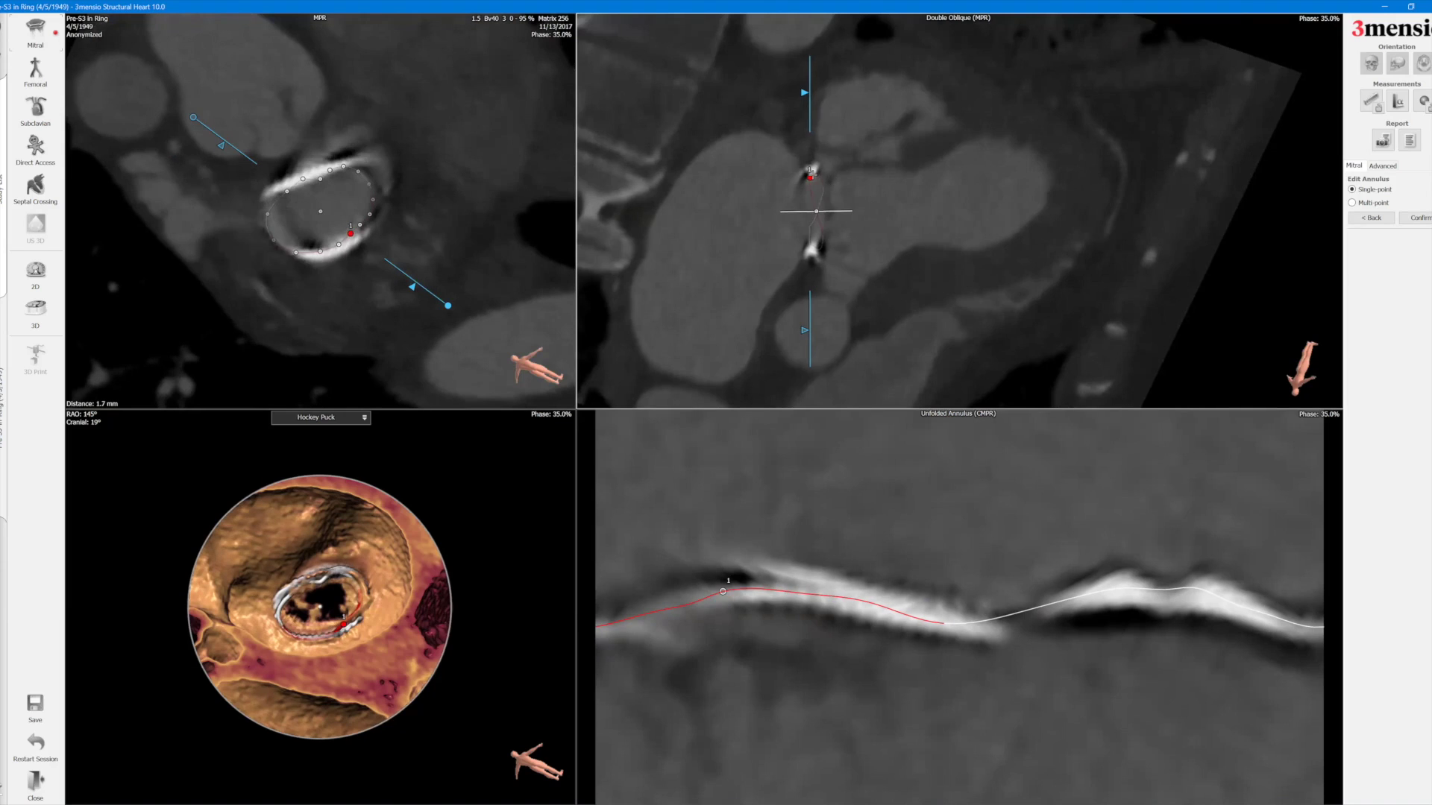
{"action": "scroll", "coordinate": [884, 178], "scroll_direction": "down", "scroll_amount": 1}
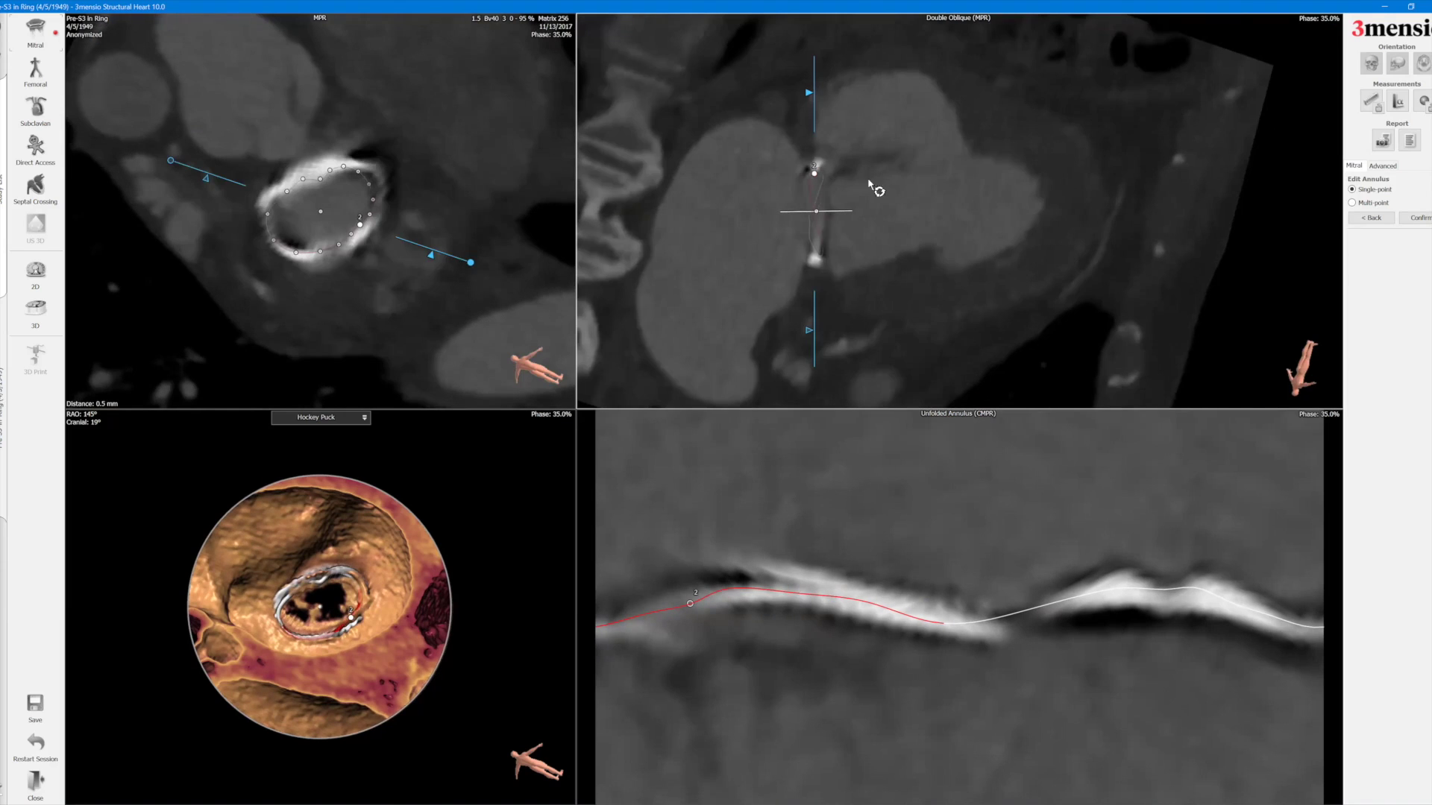
{"action": "left_click_drag", "start_coordinate": [817, 174], "coordinate": [815, 172]}
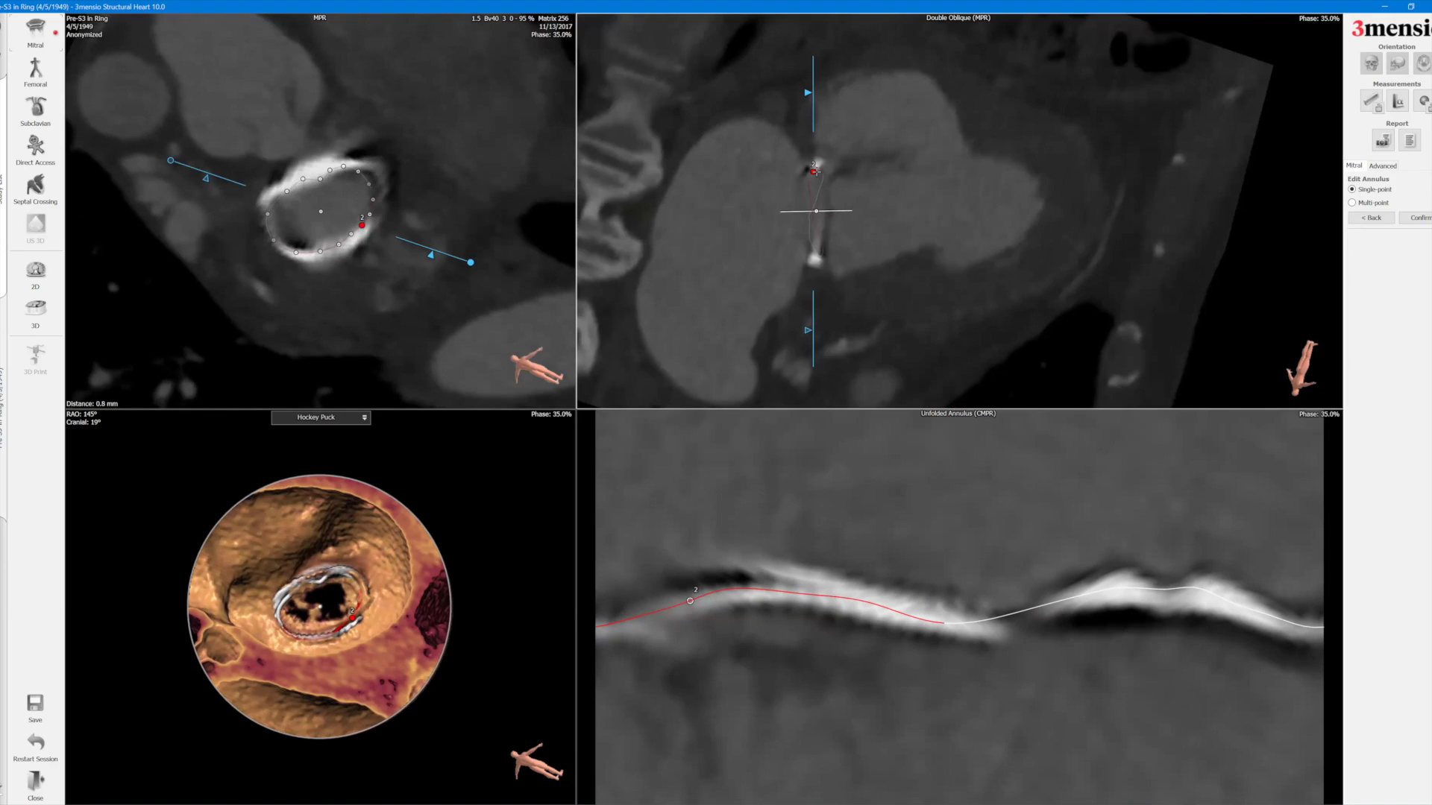
Continue around the mitral annulus and adjust contour points 8 to 10 so the curve smoothly follows the metal ring.
{"action": "scroll", "coordinate": [877, 183], "scroll_direction": "down", "scroll_amount": 1}
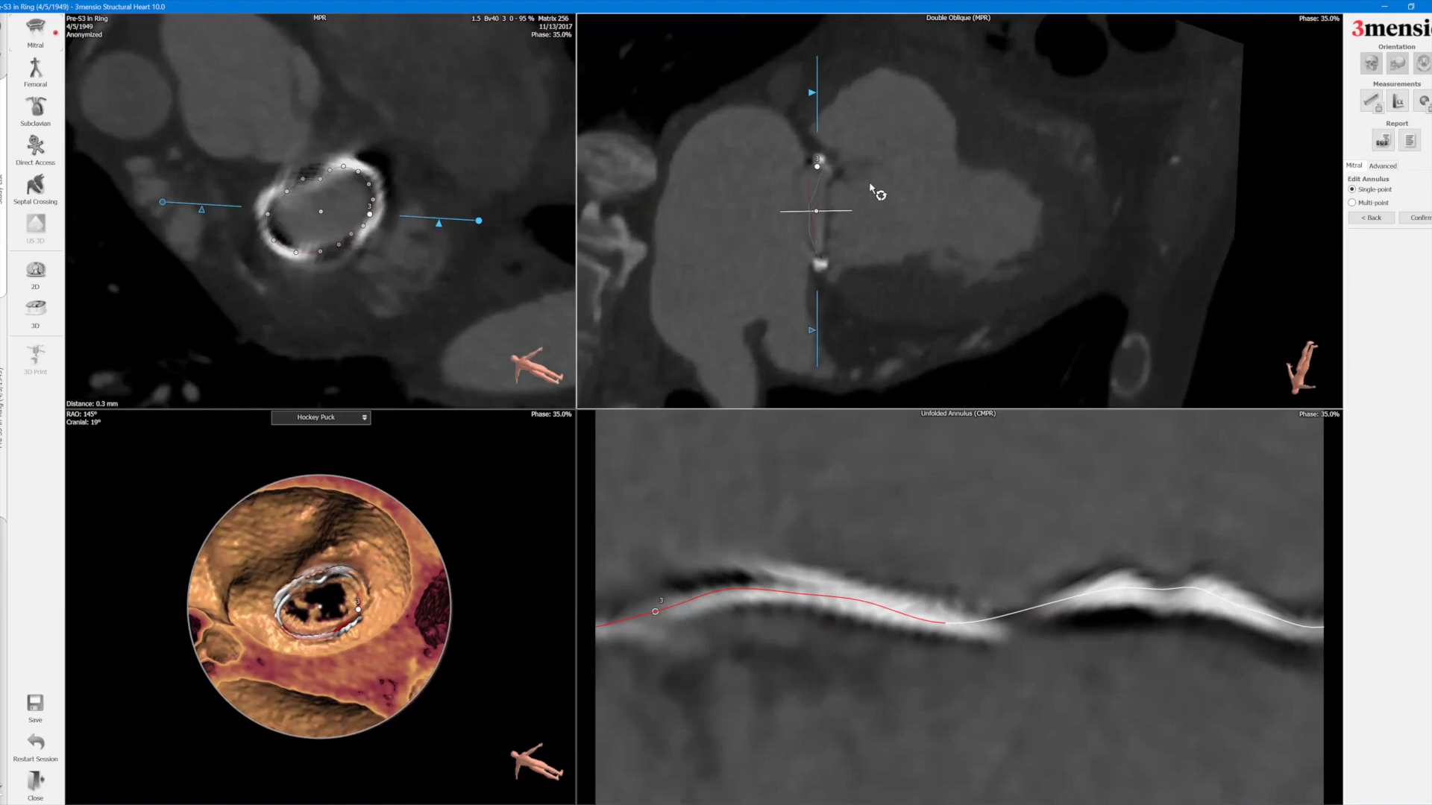
{"action": "scroll", "coordinate": [863, 181], "scroll_direction": "down", "scroll_amount": 4}
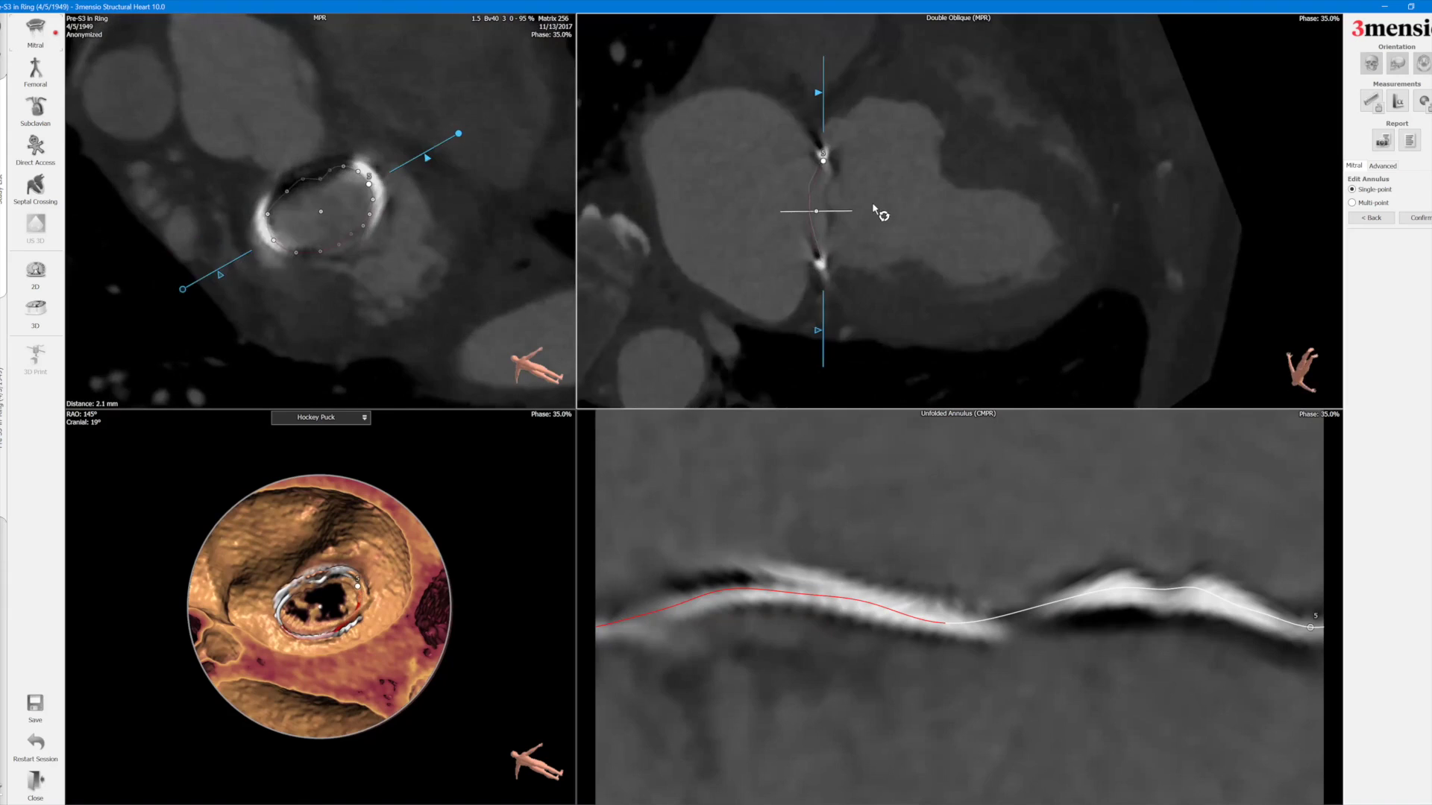
{"action": "scroll", "coordinate": [870, 162], "scroll_direction": "down", "scroll_amount": 2}
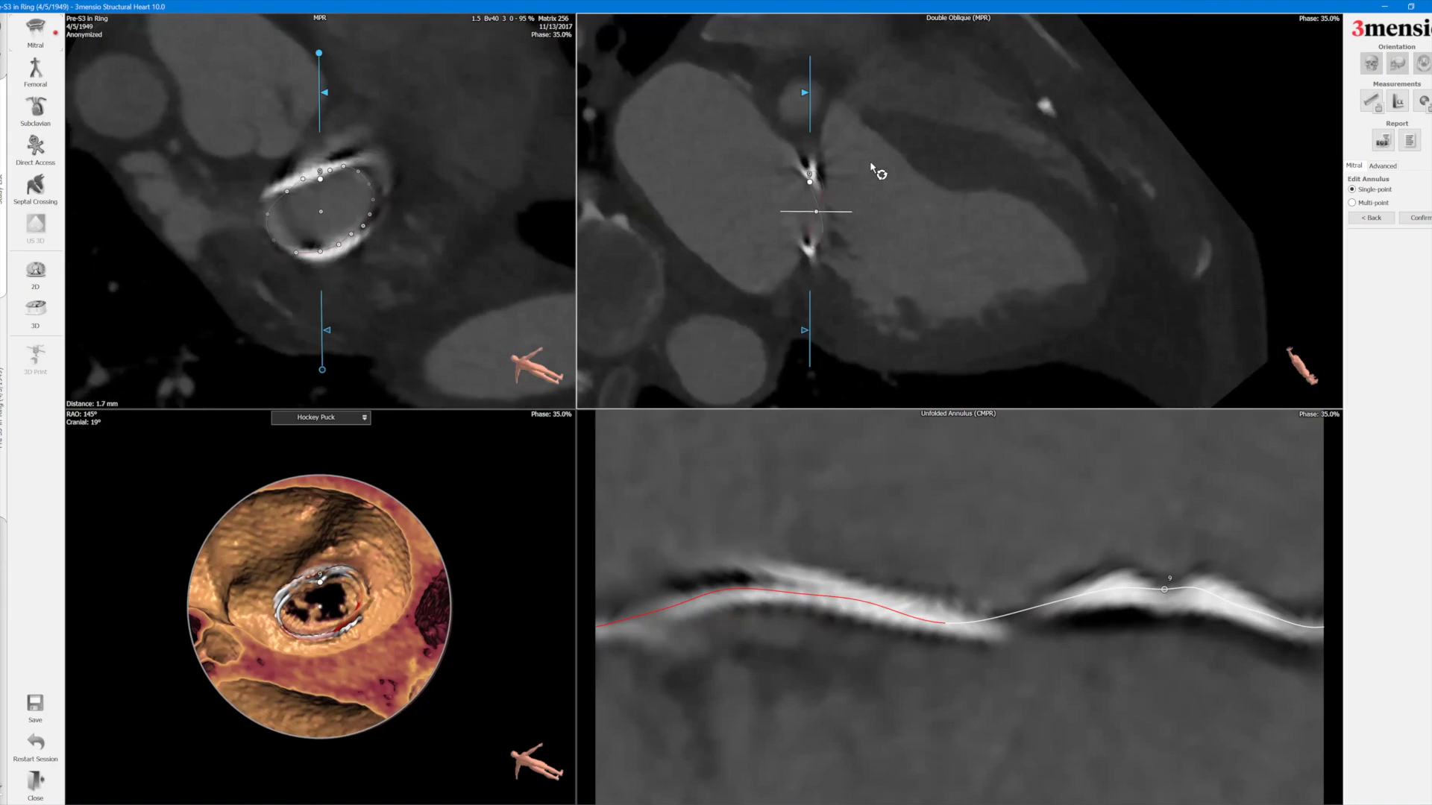
{"action": "scroll", "coordinate": [852, 154], "scroll_direction": "up", "scroll_amount": 1}
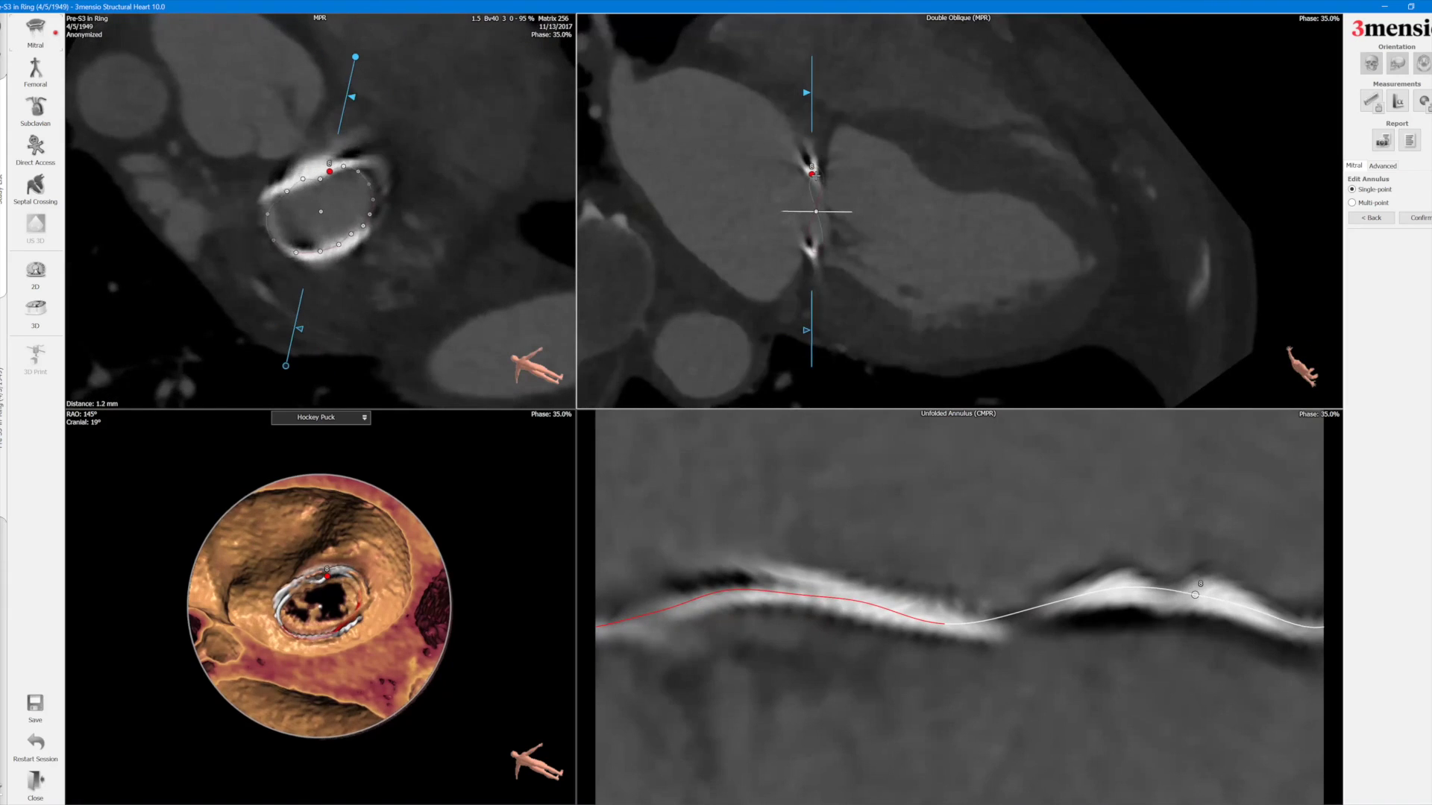
{"action": "scroll", "coordinate": [865, 174], "scroll_direction": "down", "scroll_amount": 1}
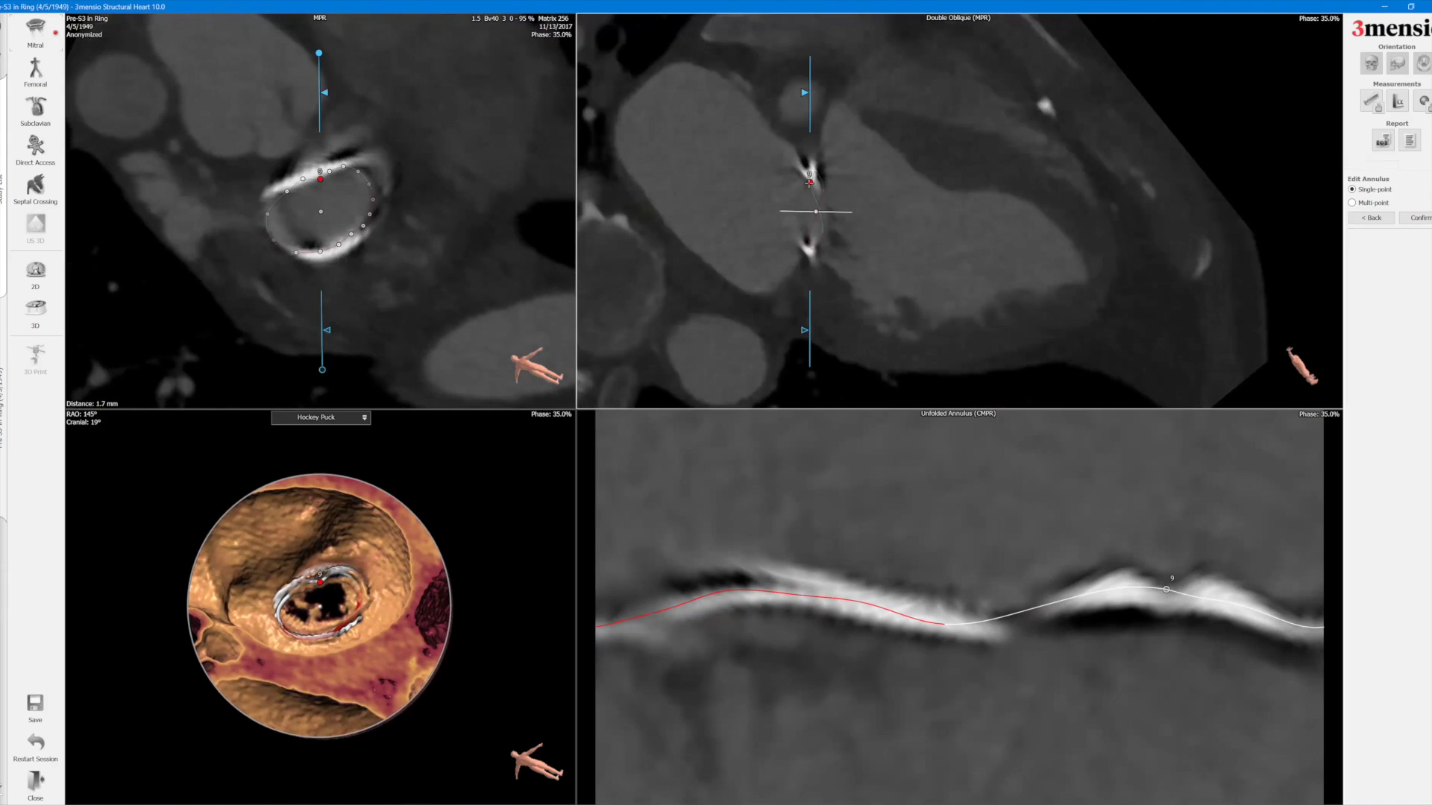
{"action": "scroll", "coordinate": [866, 170], "scroll_direction": "down", "scroll_amount": 1}
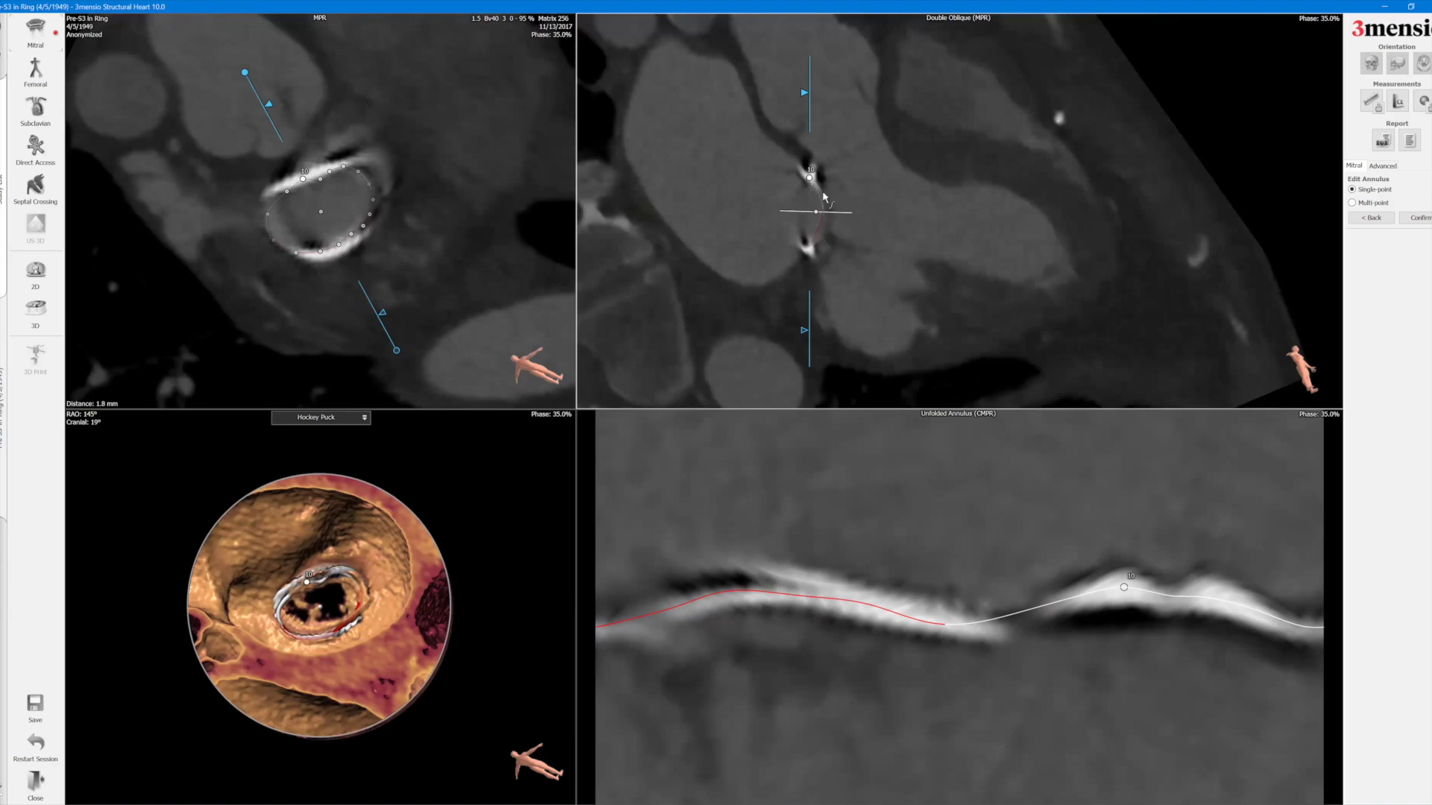
{"action": "left_click_drag", "start_coordinate": [814, 182], "coordinate": [817, 184]}
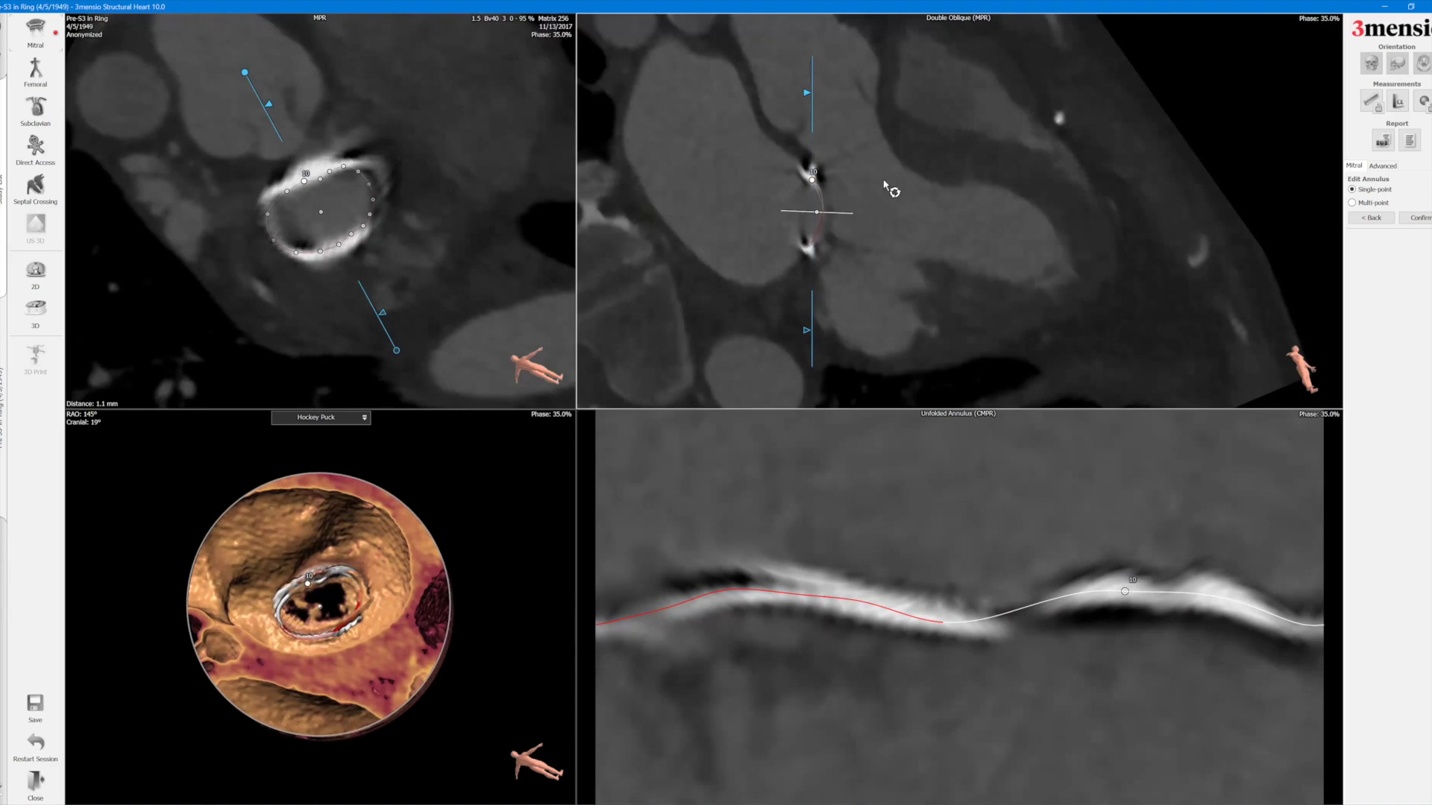
Recheck the annulus contour from point 12 onward and shift the points that stray from the metal ring back onto it.
{"action": "scroll", "coordinate": [887, 194], "scroll_direction": "down", "scroll_amount": 2}
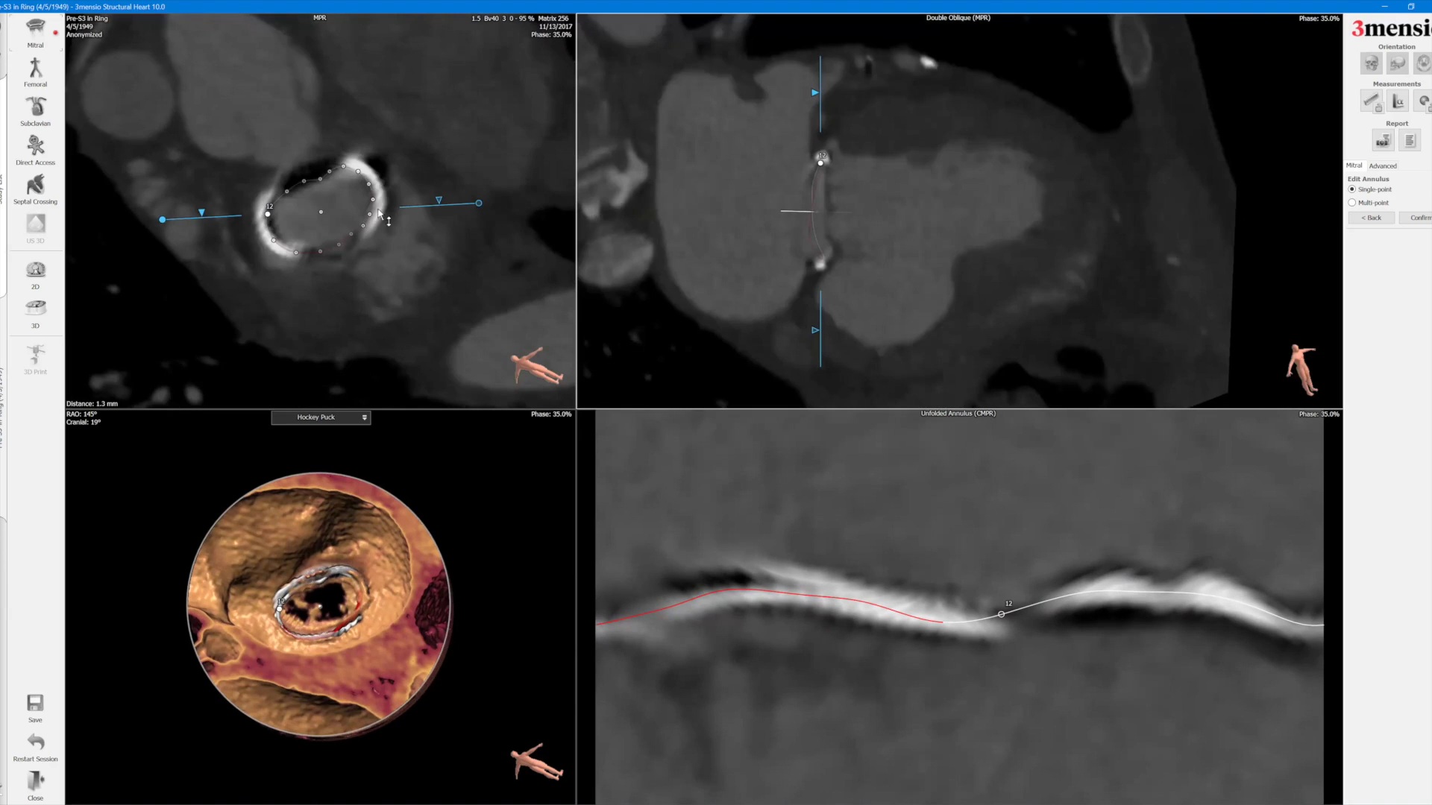
{"action": "scroll", "coordinate": [278, 205], "scroll_direction": "up", "scroll_amount": 1}
{"action": "scroll", "coordinate": [279, 205], "scroll_direction": "down", "scroll_amount": 4}
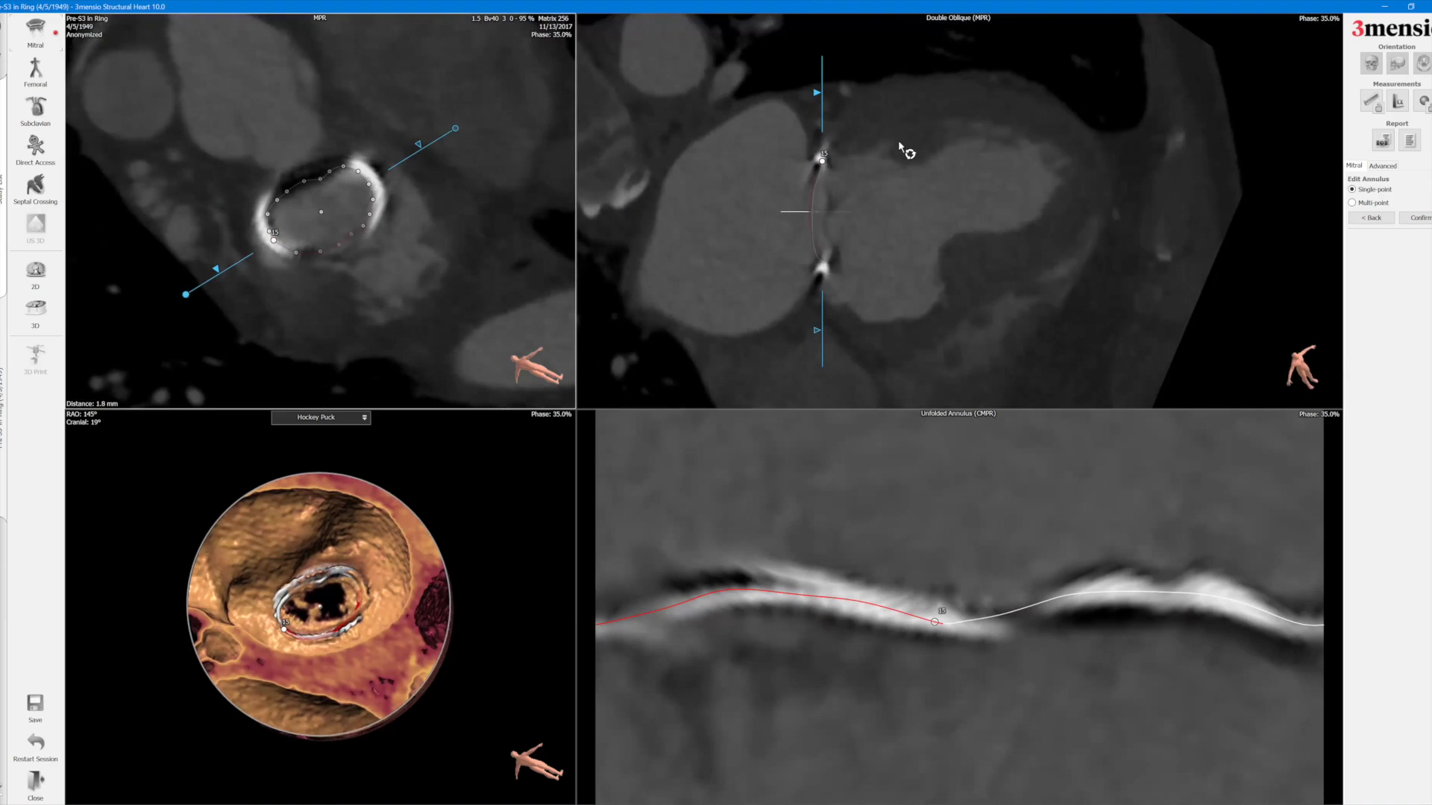
{"action": "scroll", "coordinate": [903, 141], "scroll_direction": "up", "scroll_amount": 1}
{"action": "scroll", "coordinate": [821, 163], "scroll_direction": "up", "scroll_amount": 1}
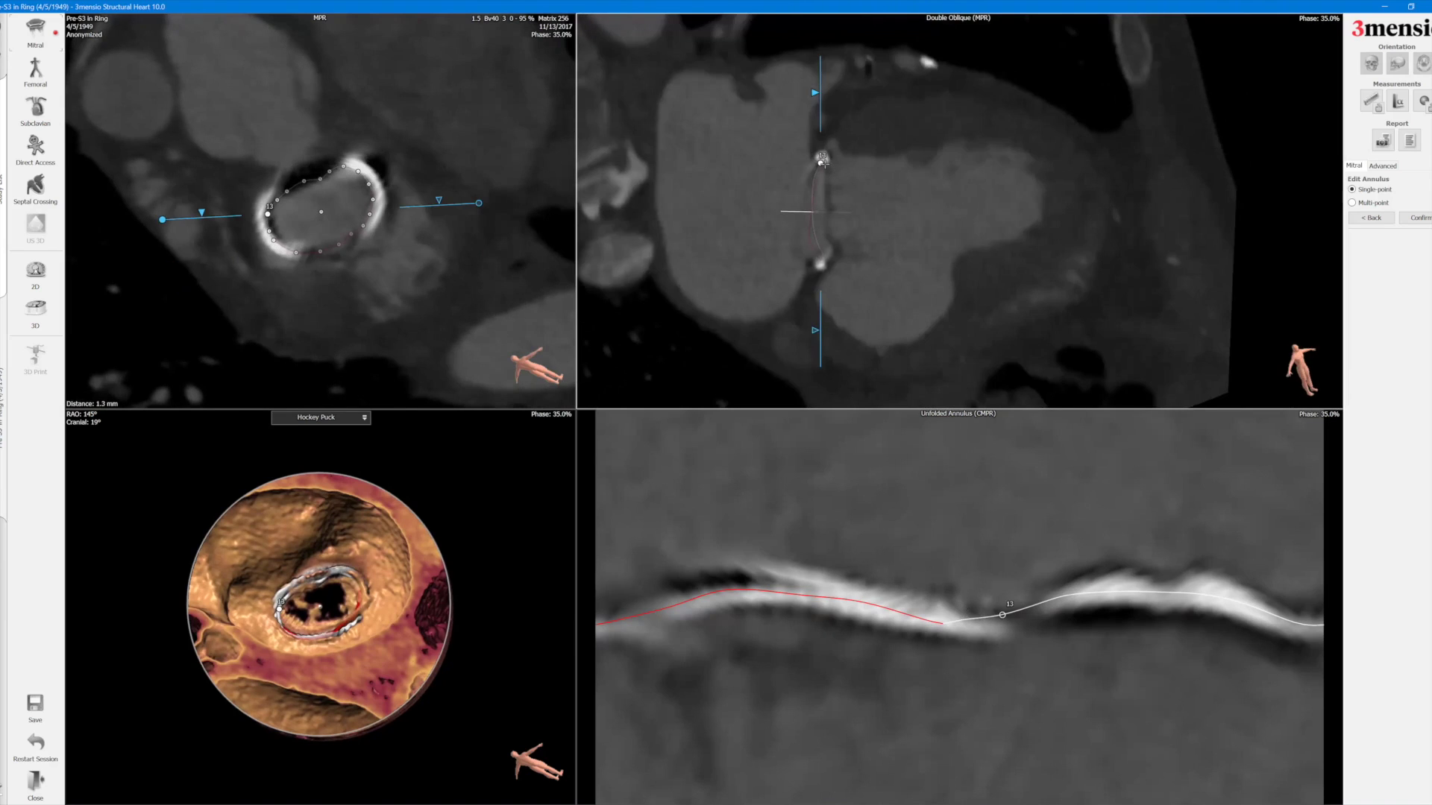
{"action": "scroll", "coordinate": [887, 168], "scroll_direction": "down", "scroll_amount": 2}
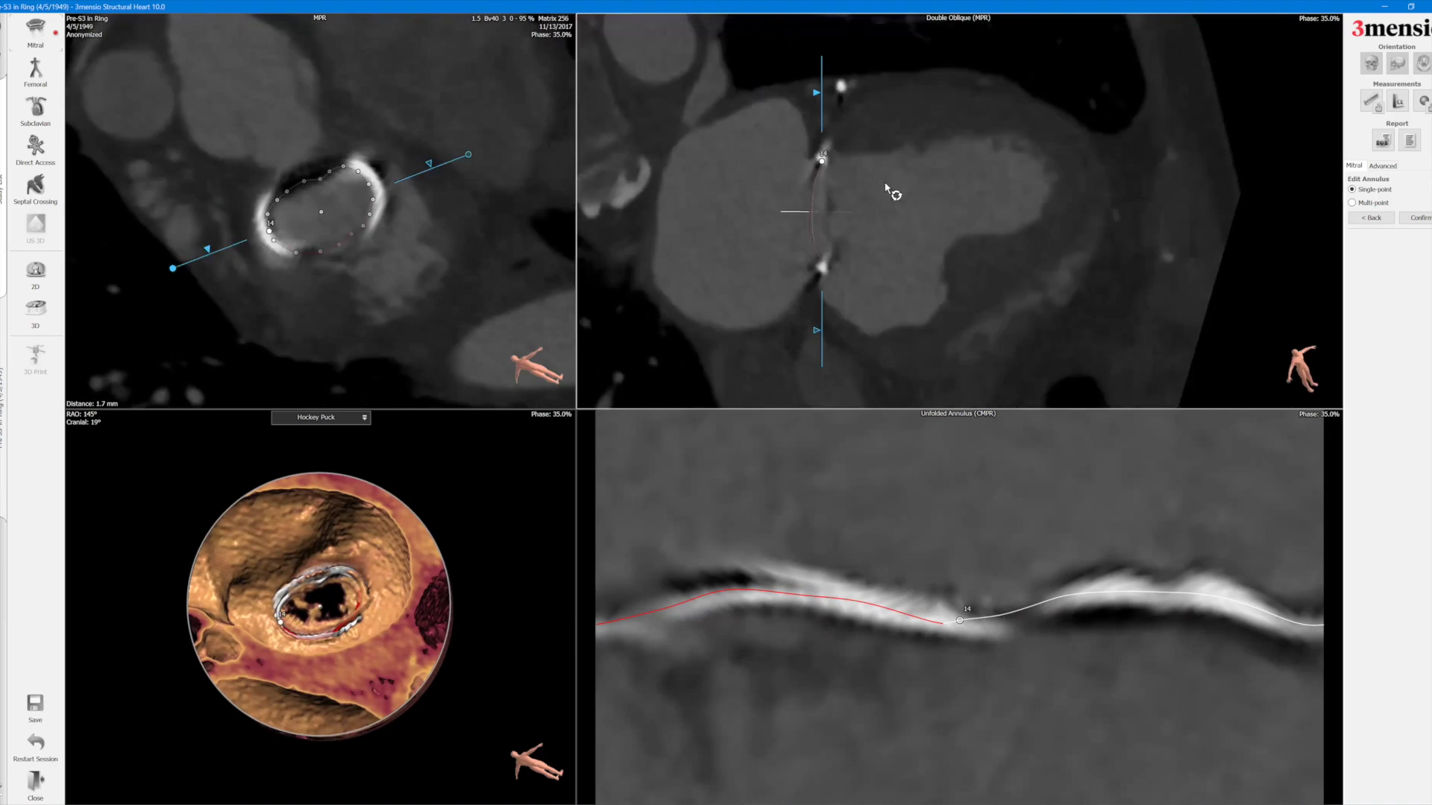
{"action": "left_click_drag", "start_coordinate": [826, 165], "coordinate": [823, 164]}
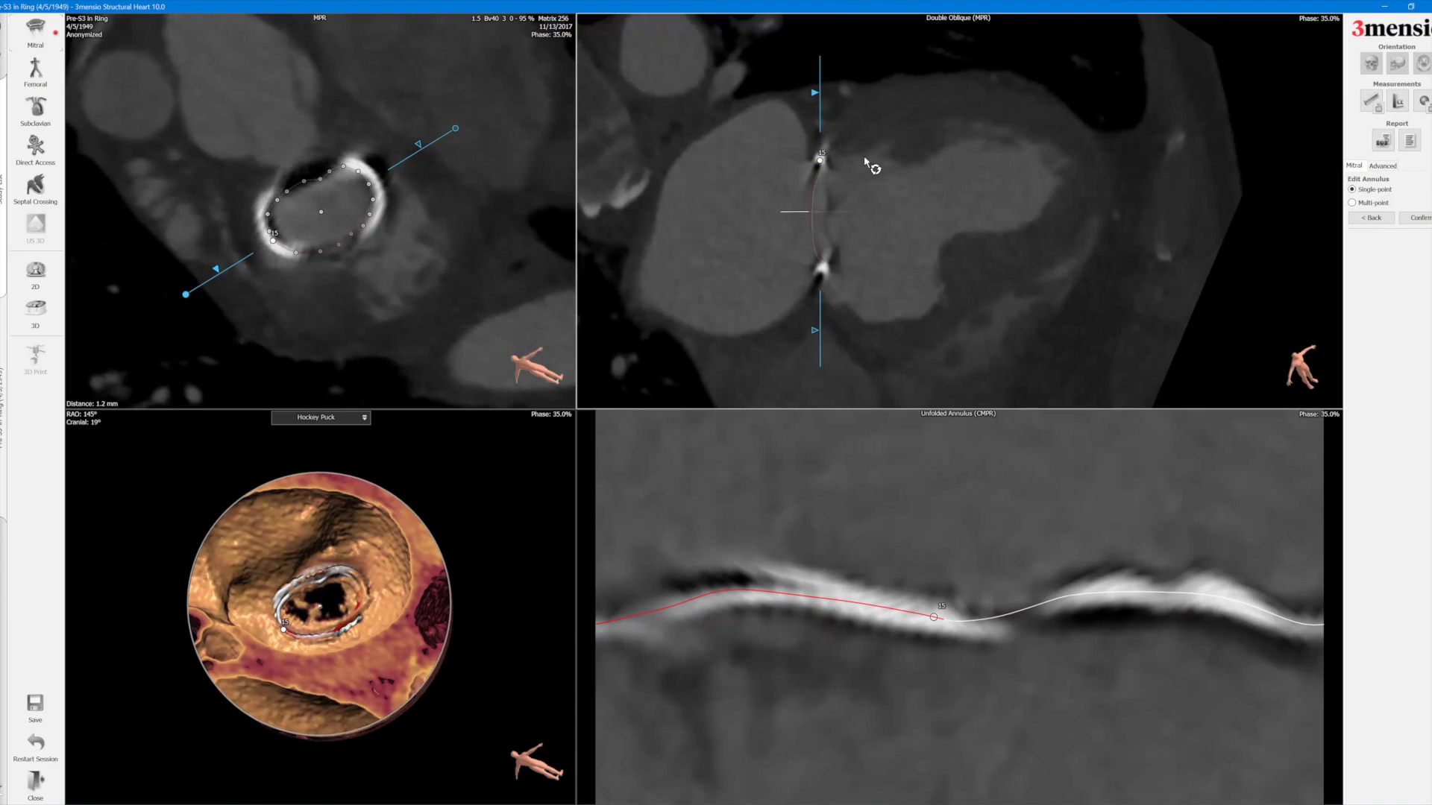
Step around the mitral annulus contour and fine-tune points 9 and 6 on the metal ring.
{"action": "scroll", "coordinate": [866, 170], "scroll_direction": "down", "scroll_amount": 3}
{"action": "scroll", "coordinate": [868, 189], "scroll_direction": "down", "scroll_amount": 4}
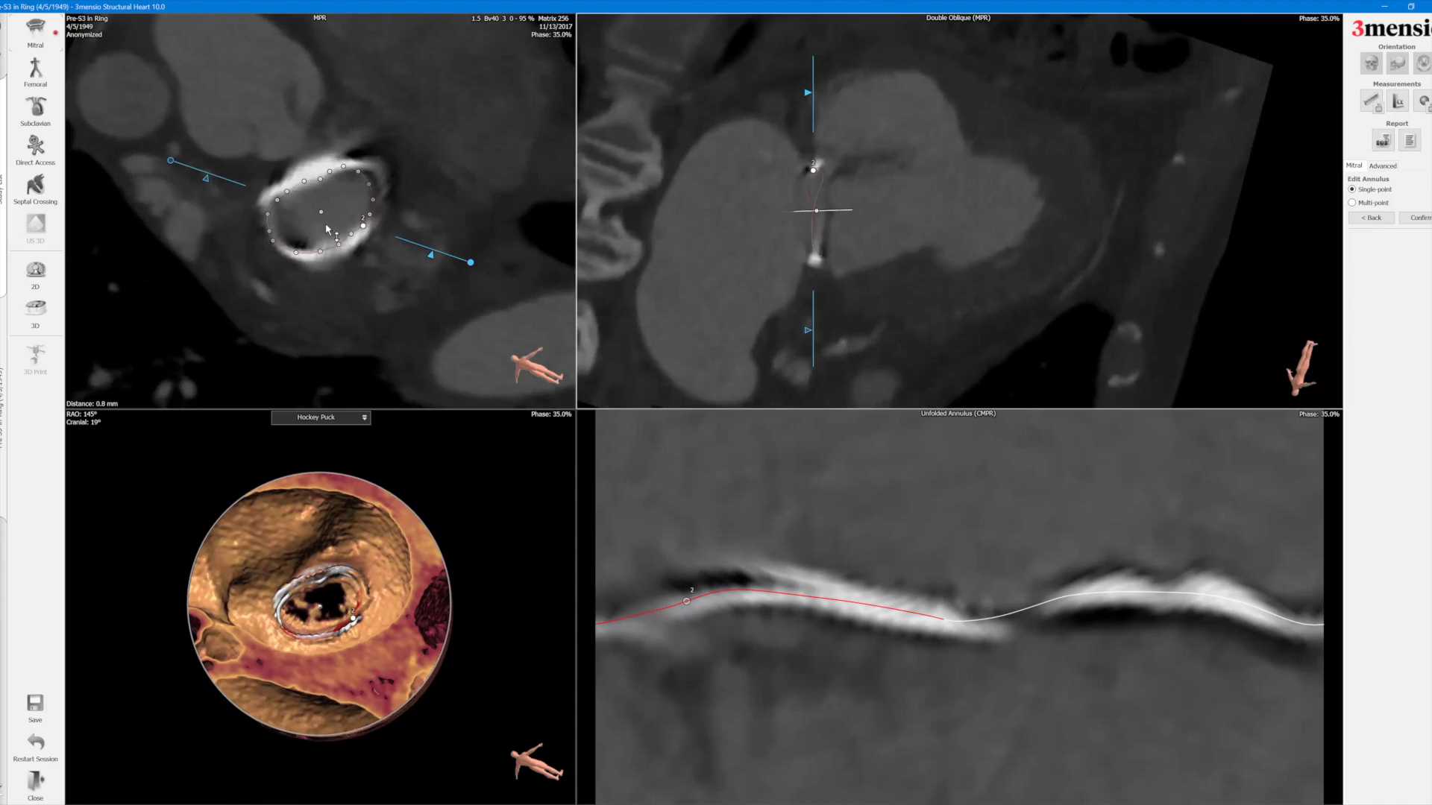
{"action": "scroll", "coordinate": [327, 216], "scroll_direction": "down", "scroll_amount": 8}
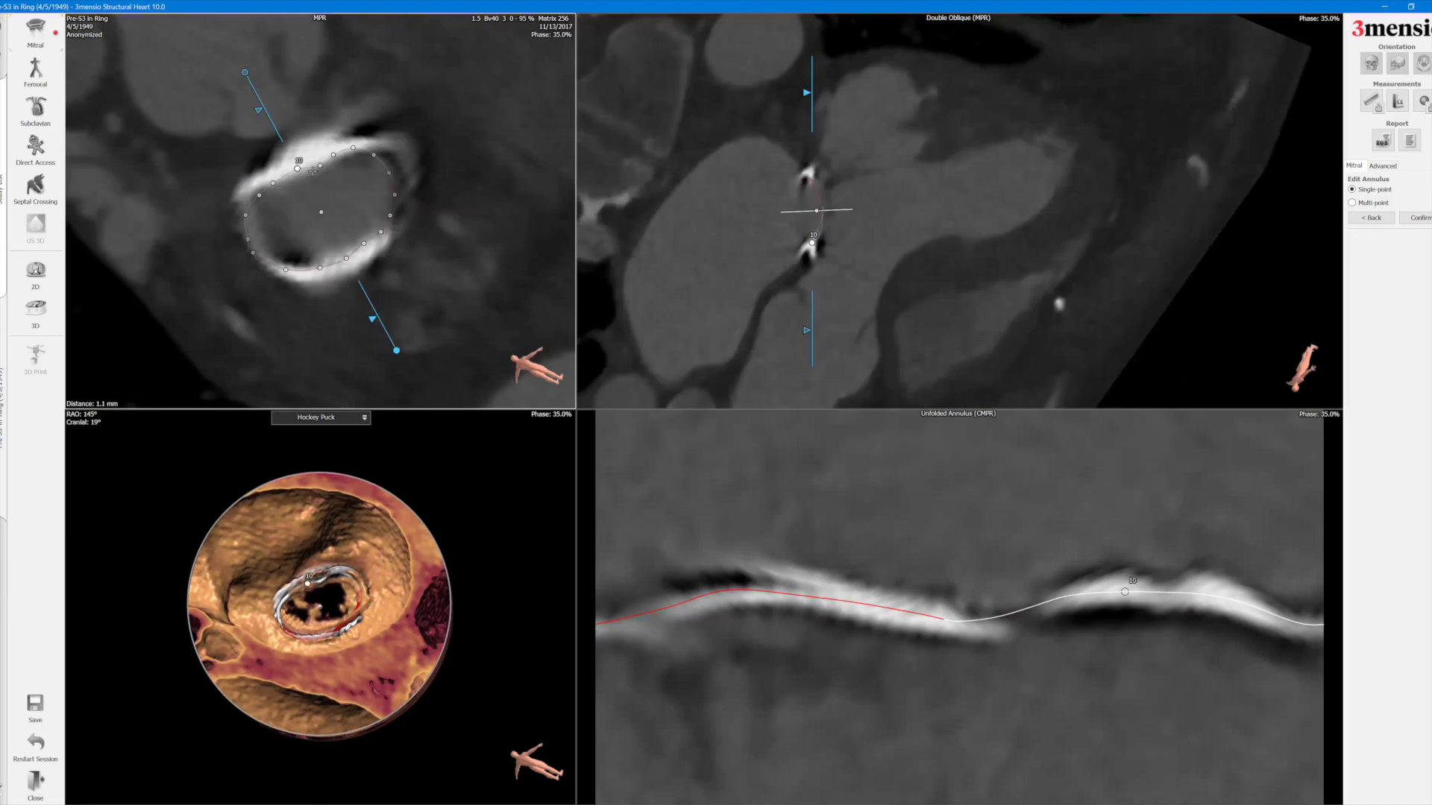
{"action": "left_click", "coordinate": [319, 167]}
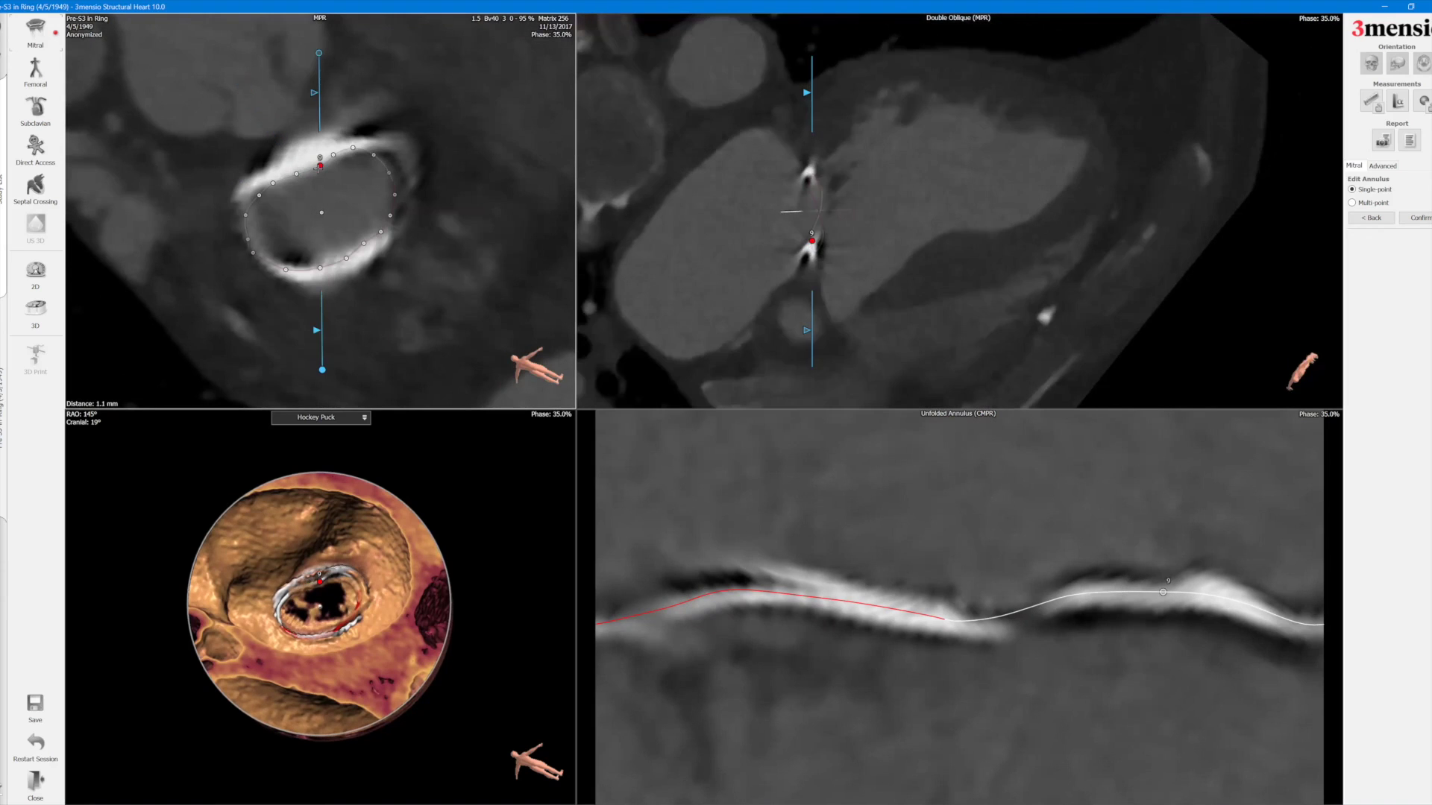
{"action": "left_click", "coordinate": [374, 154]}
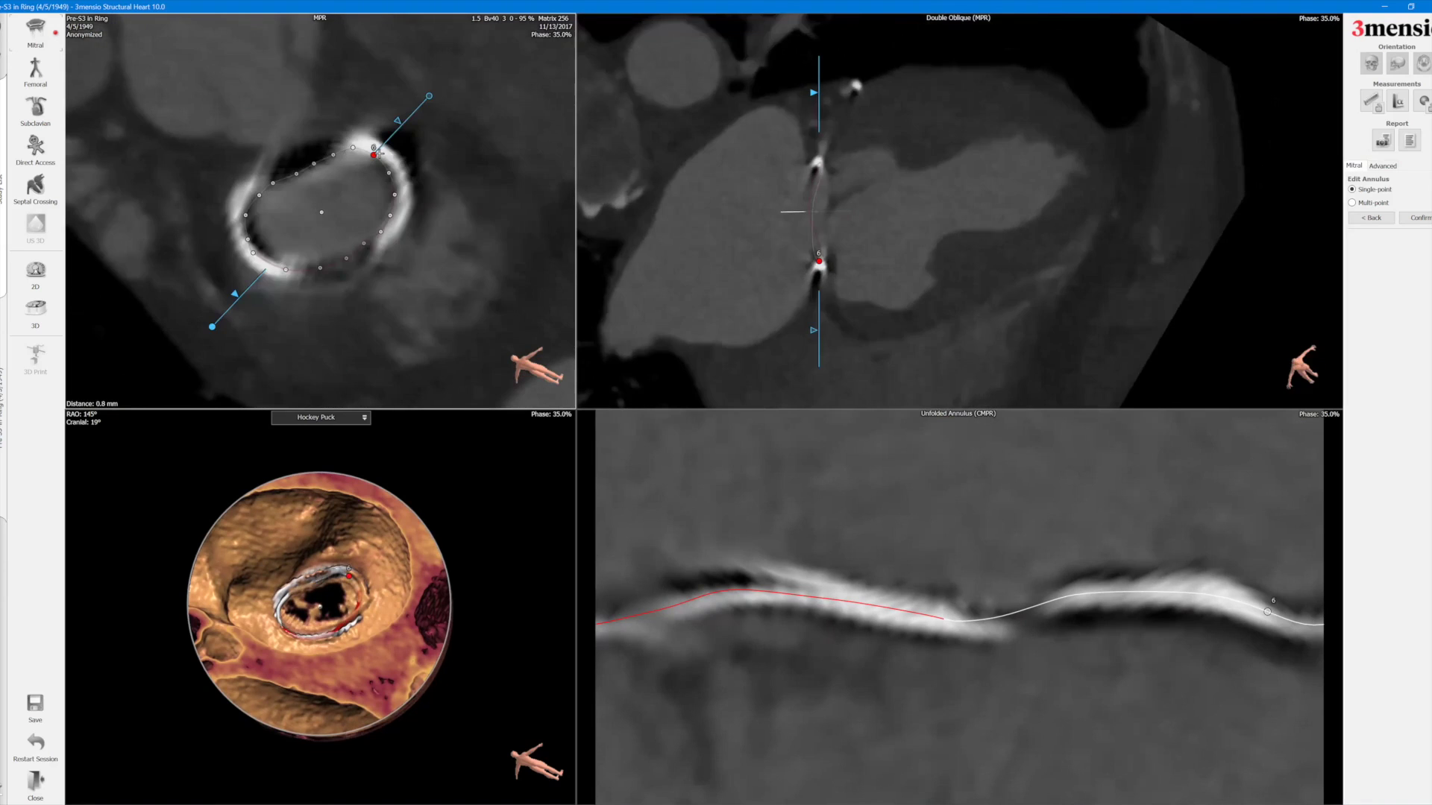
Realign annulus contour points 1, 3, 4 and 5 with the metal ring.
{"action": "left_click", "coordinate": [380, 241]}
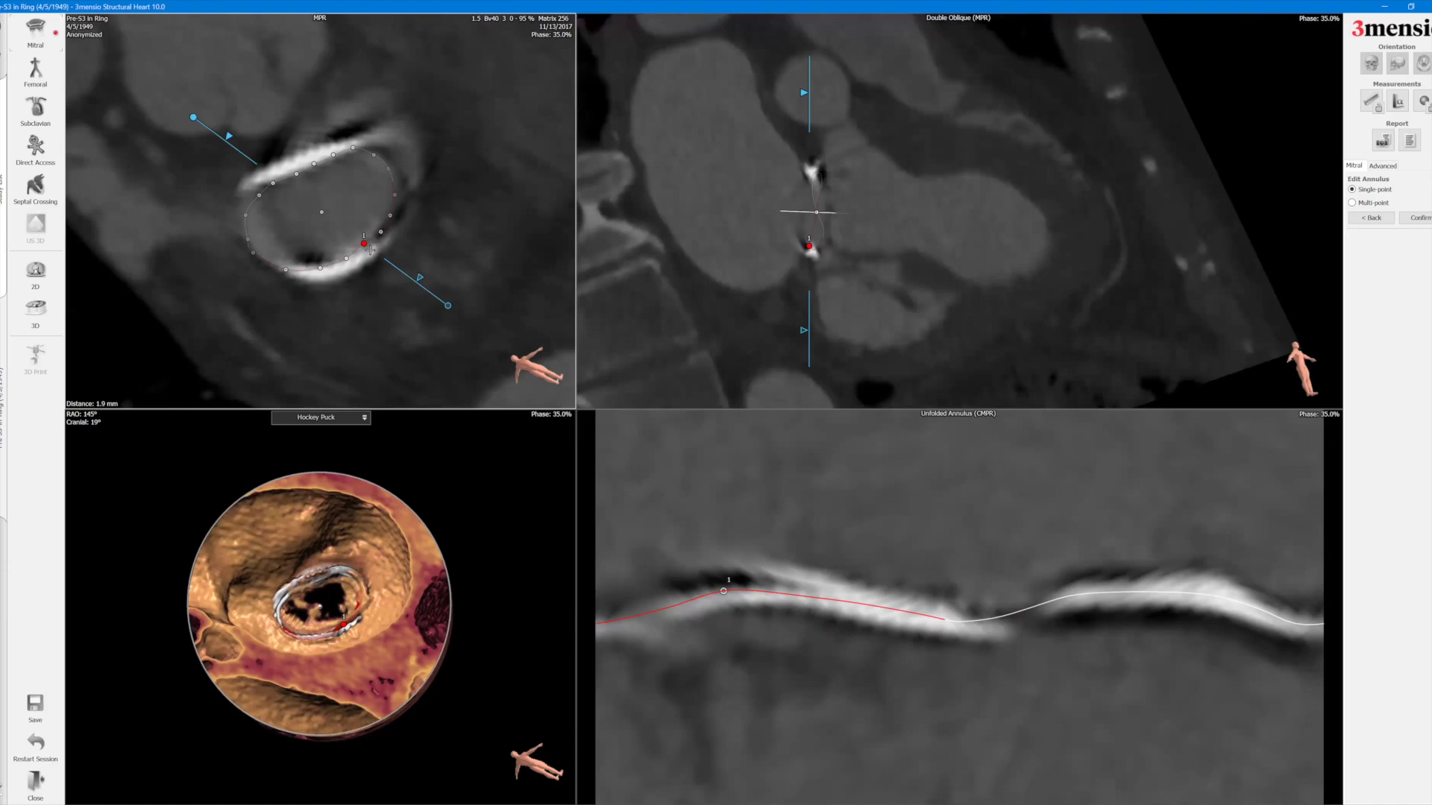
{"action": "left_click", "coordinate": [390, 216]}
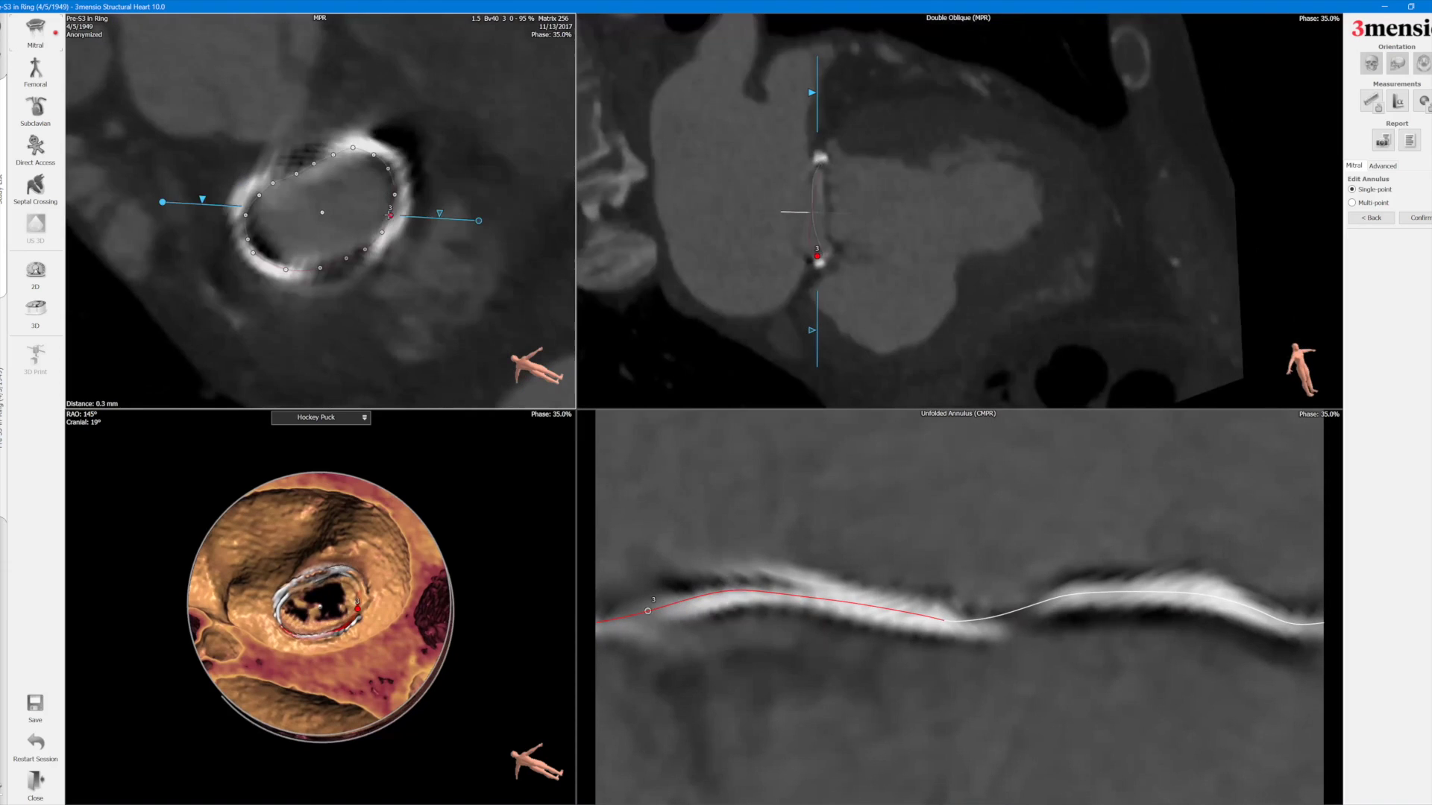
{"action": "left_click", "coordinate": [396, 192]}
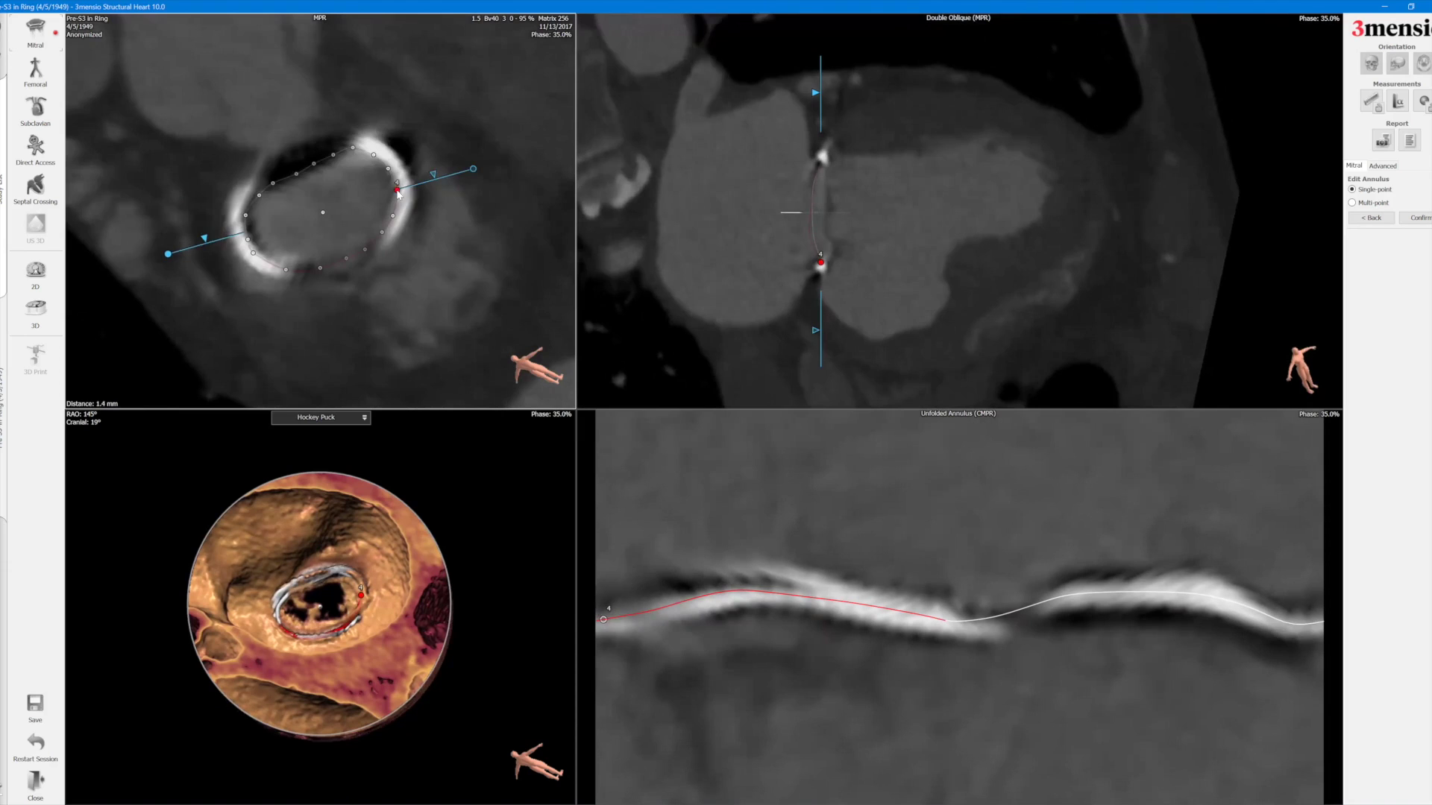
{"action": "left_click", "coordinate": [388, 168]}
Work backward from contour point 17 to point 13 and place point 15 on the bright metal ring.
{"action": "left_click", "coordinate": [322, 265]}
{"action": "left_click", "coordinate": [286, 270]}
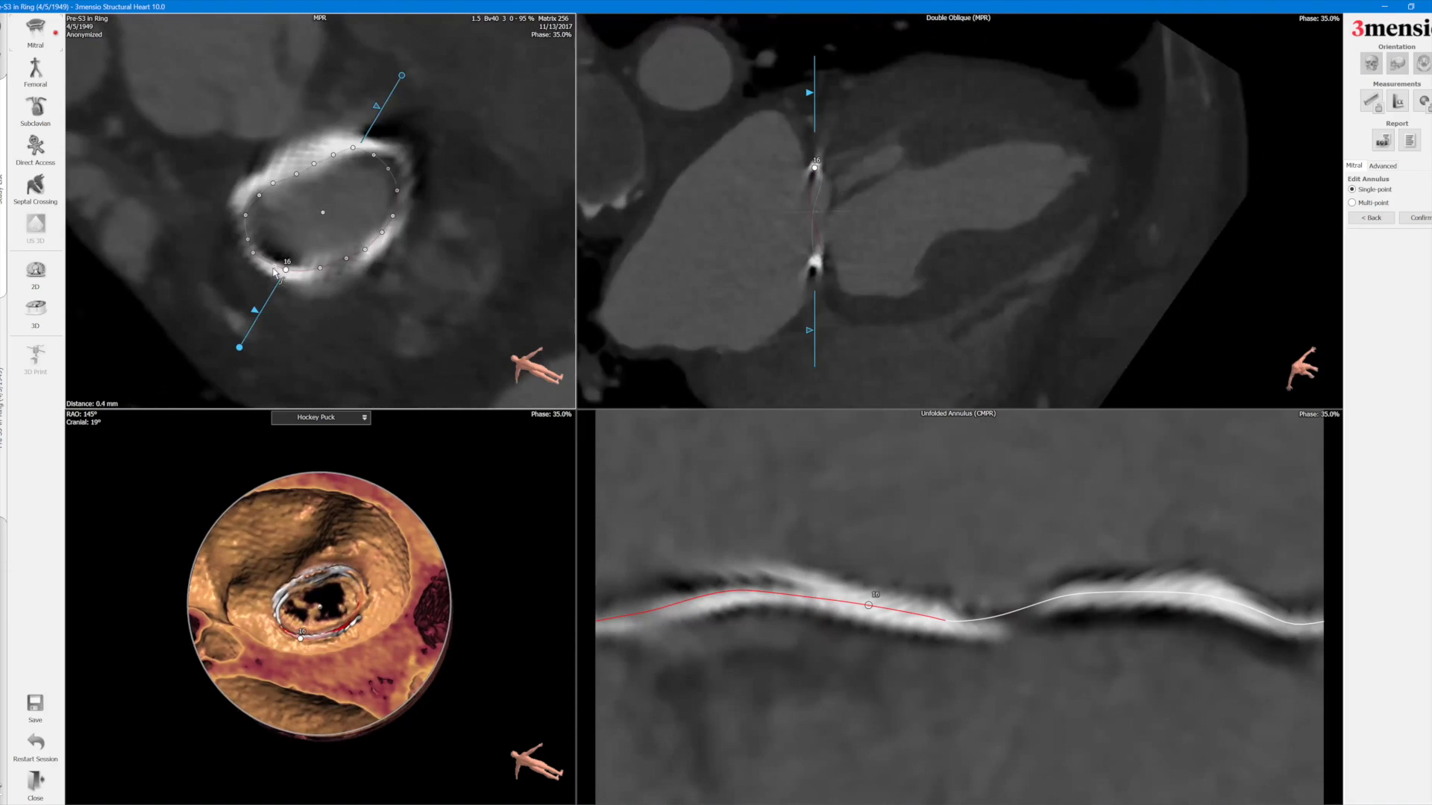
{"action": "left_click", "coordinate": [254, 253]}
{"action": "left_click", "coordinate": [249, 239]}
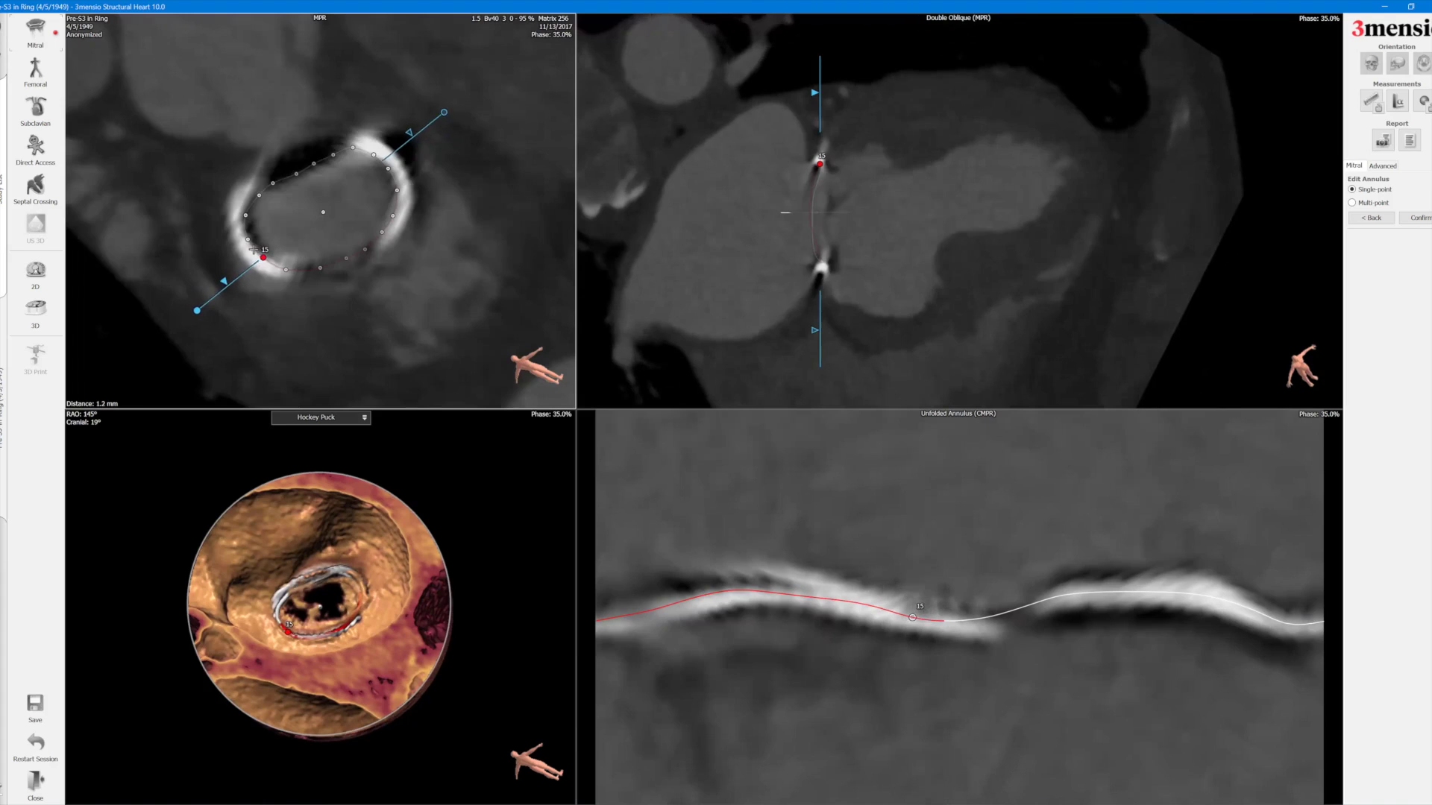
{"action": "left_click", "coordinate": [245, 215]}
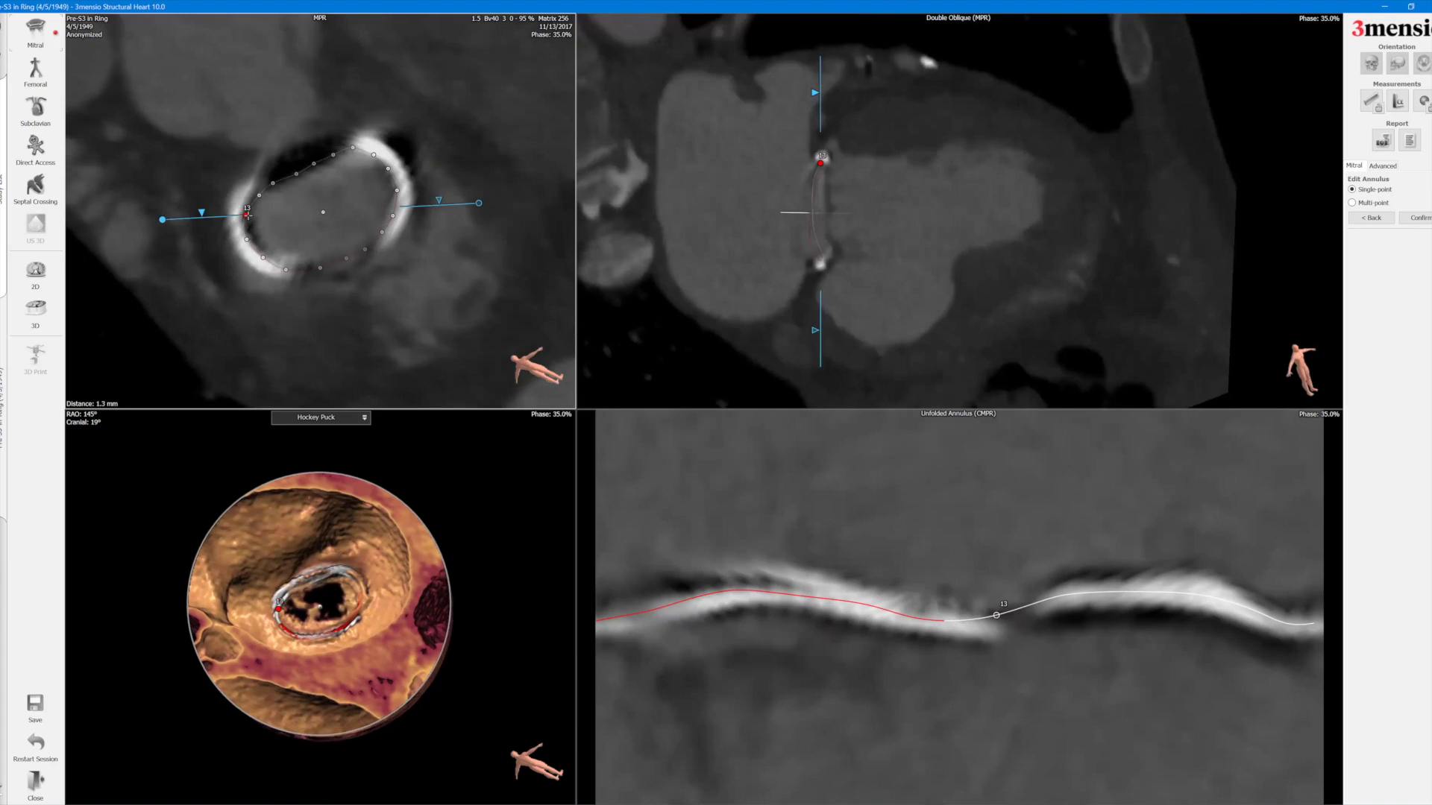
Shift annulus contour point 12 outward onto the metal ring and check the adjacent points 10 and 11.
{"action": "left_click", "coordinate": [260, 195]}
{"action": "left_click_drag", "start_coordinate": [259, 194], "coordinate": [293, 173]}
{"action": "left_click", "coordinate": [273, 183]}
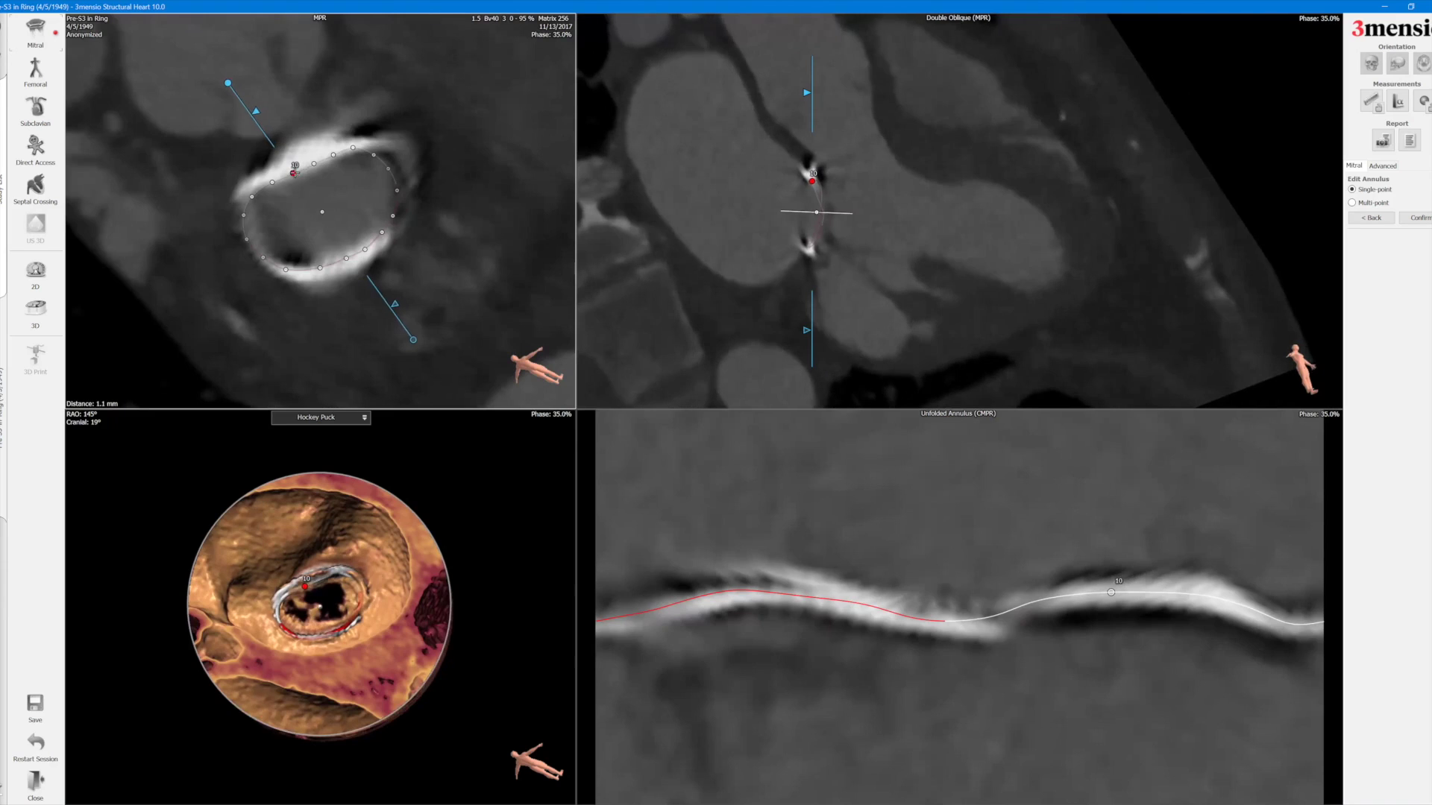
Revisit contour points around the whole annulus and examine their alignment with the metal ring in the double oblique view.
{"action": "mouse_move", "coordinate": [346, 257]}
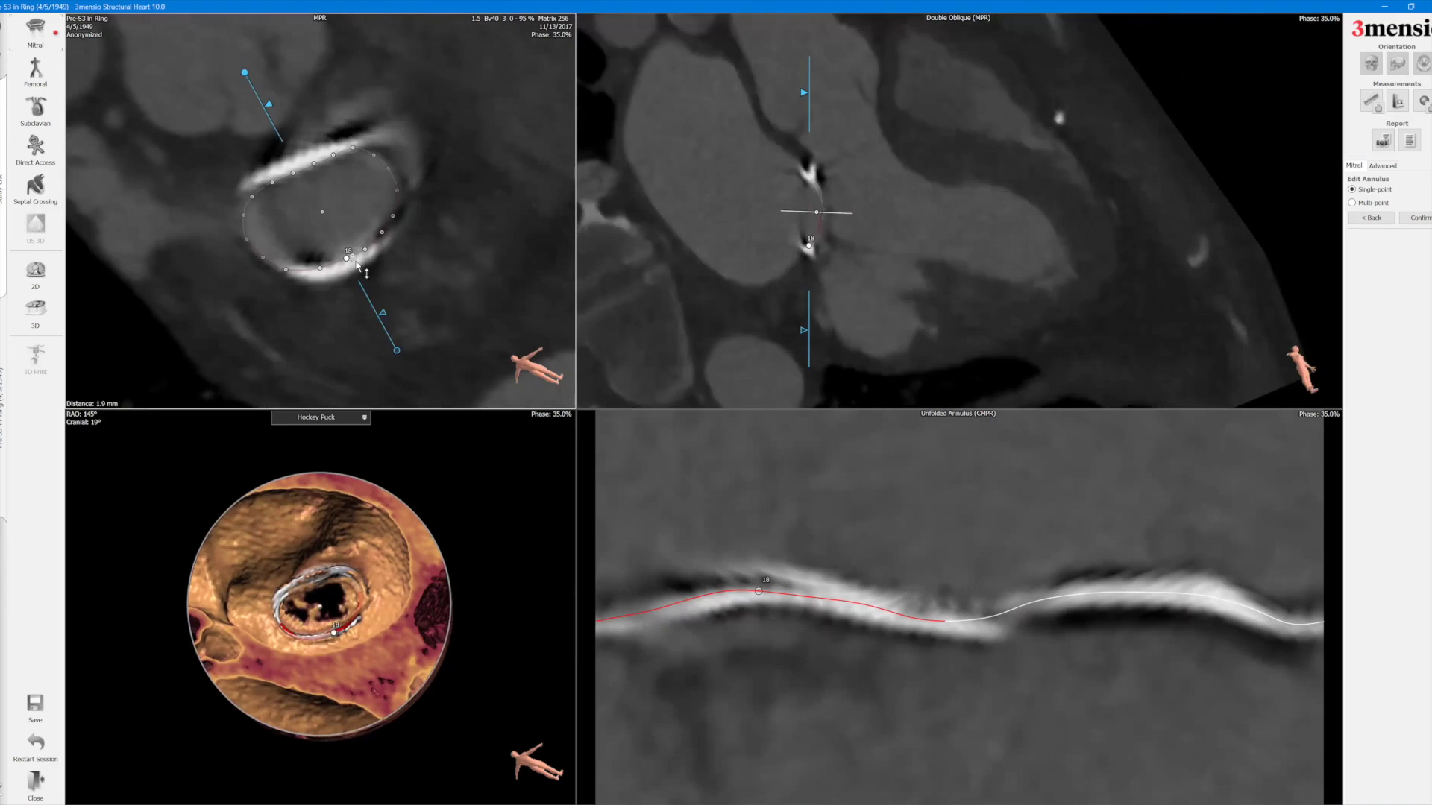
{"action": "left_click", "coordinate": [284, 269]}
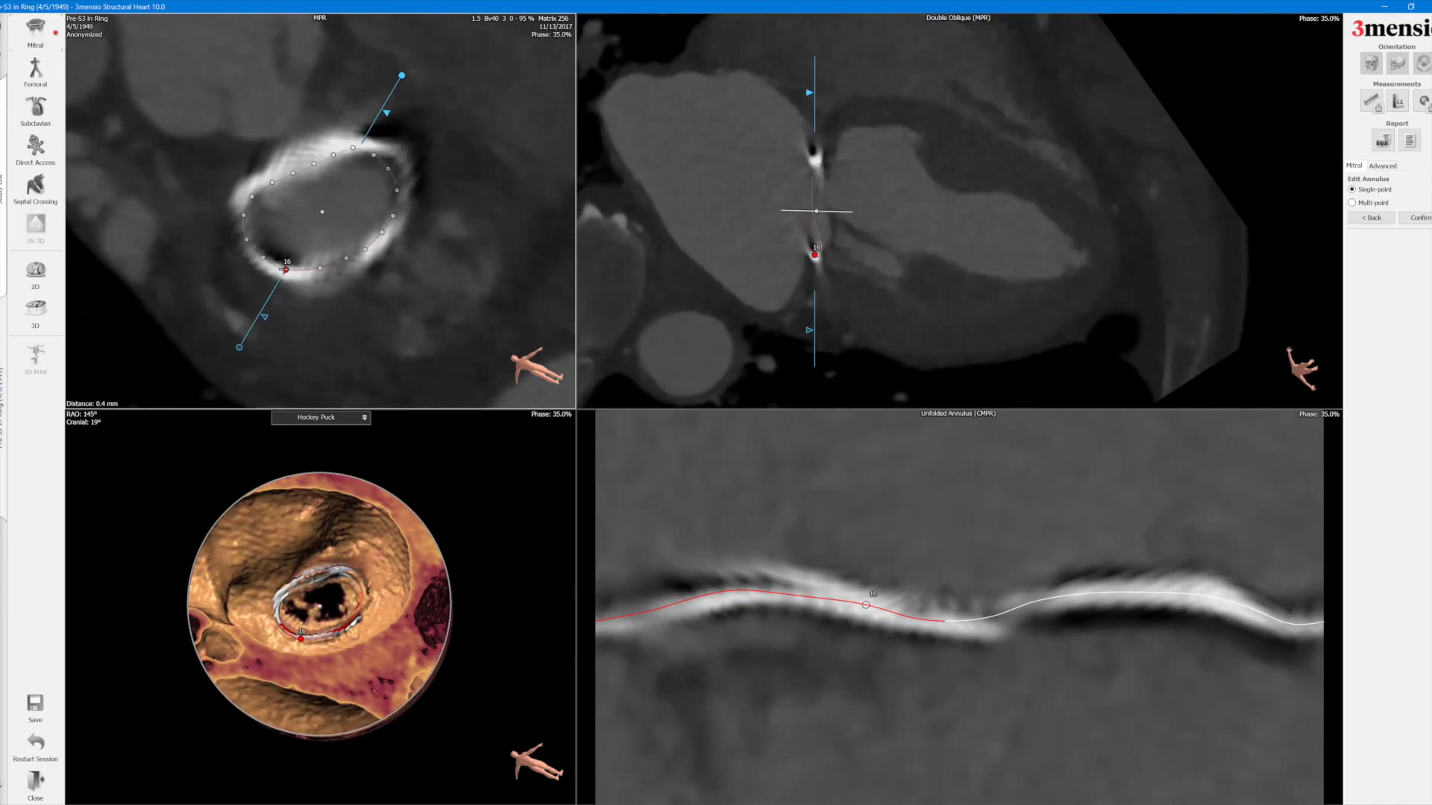
{"action": "left_click", "coordinate": [314, 158]}
{"action": "left_click", "coordinate": [293, 173]}
{"action": "left_click", "coordinate": [273, 182]}
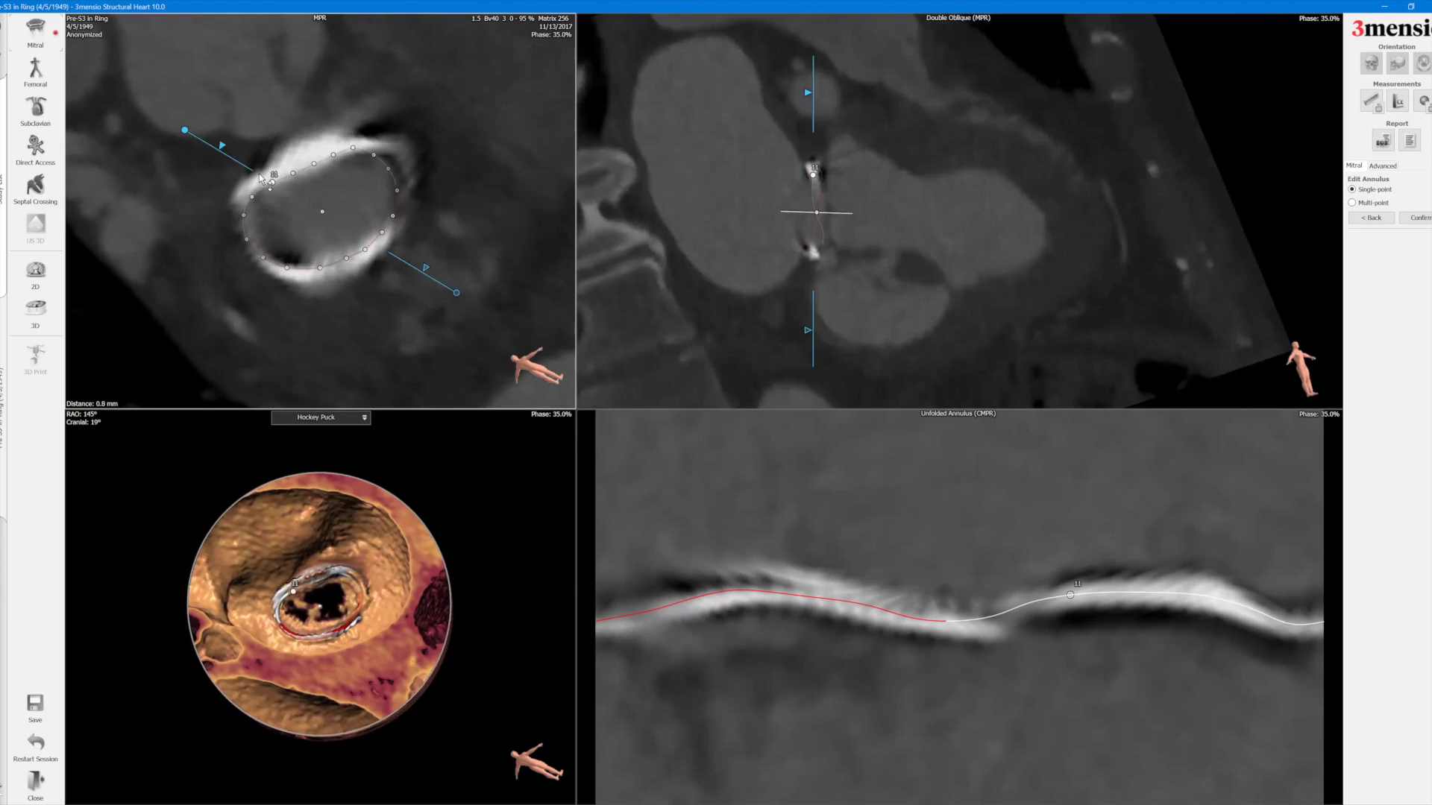
{"action": "left_click", "coordinate": [247, 238]}
{"action": "left_click", "coordinate": [374, 154]}
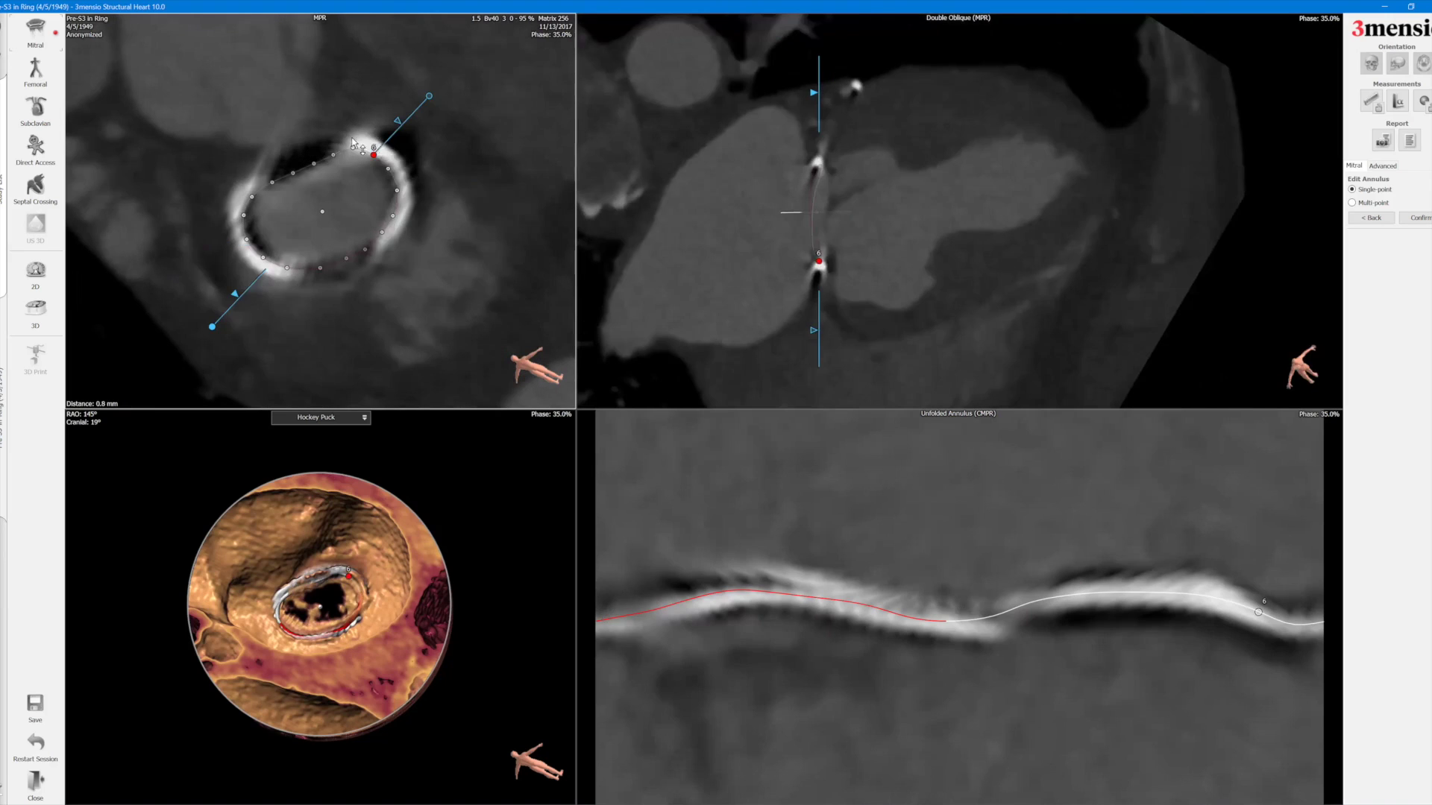
{"action": "scroll", "coordinate": [398, 251], "scroll_direction": "down", "scroll_amount": 5}
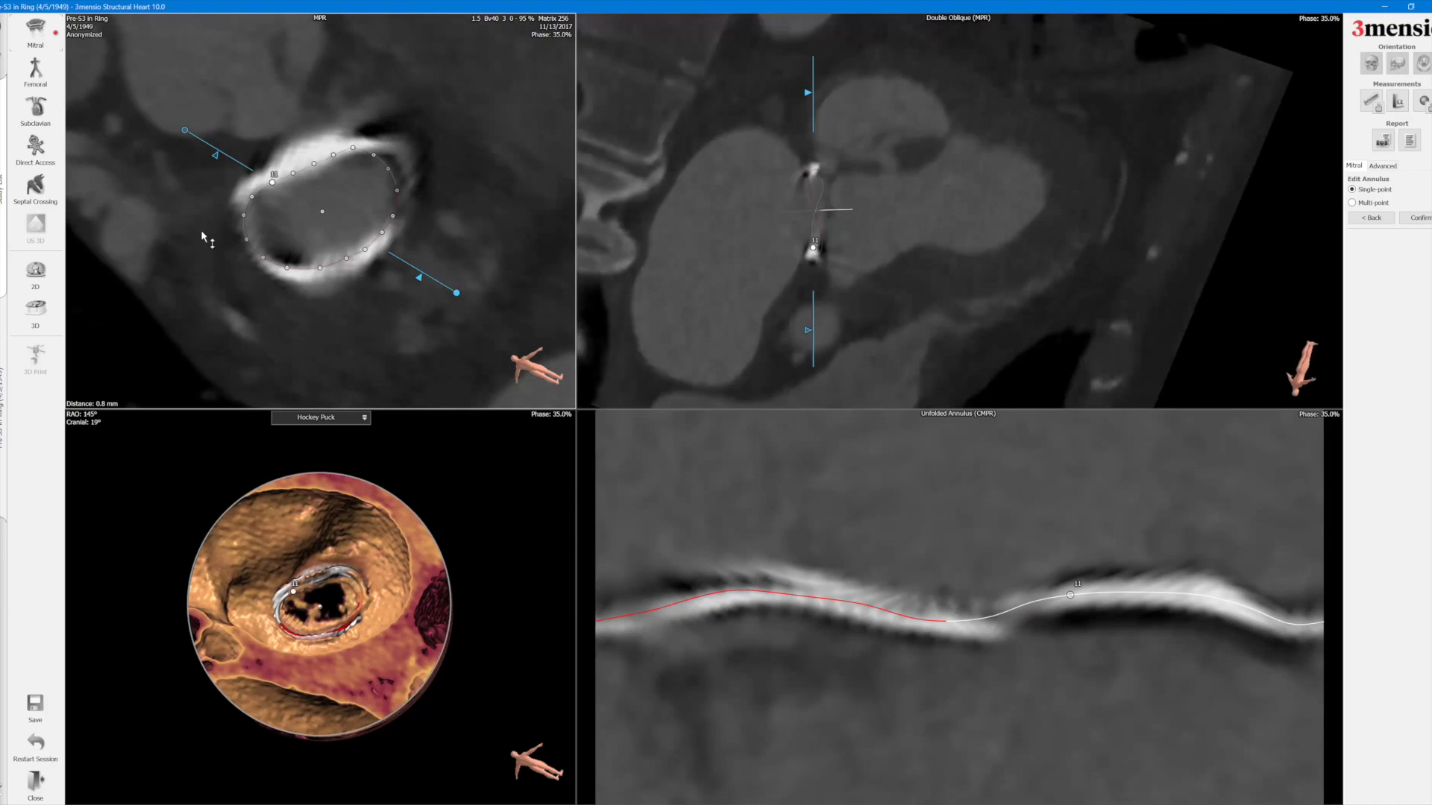
Nudge contour points 1 and 18 onto the metal ring and confirm the edited mitral annulus.
{"action": "left_click", "coordinate": [347, 259]}
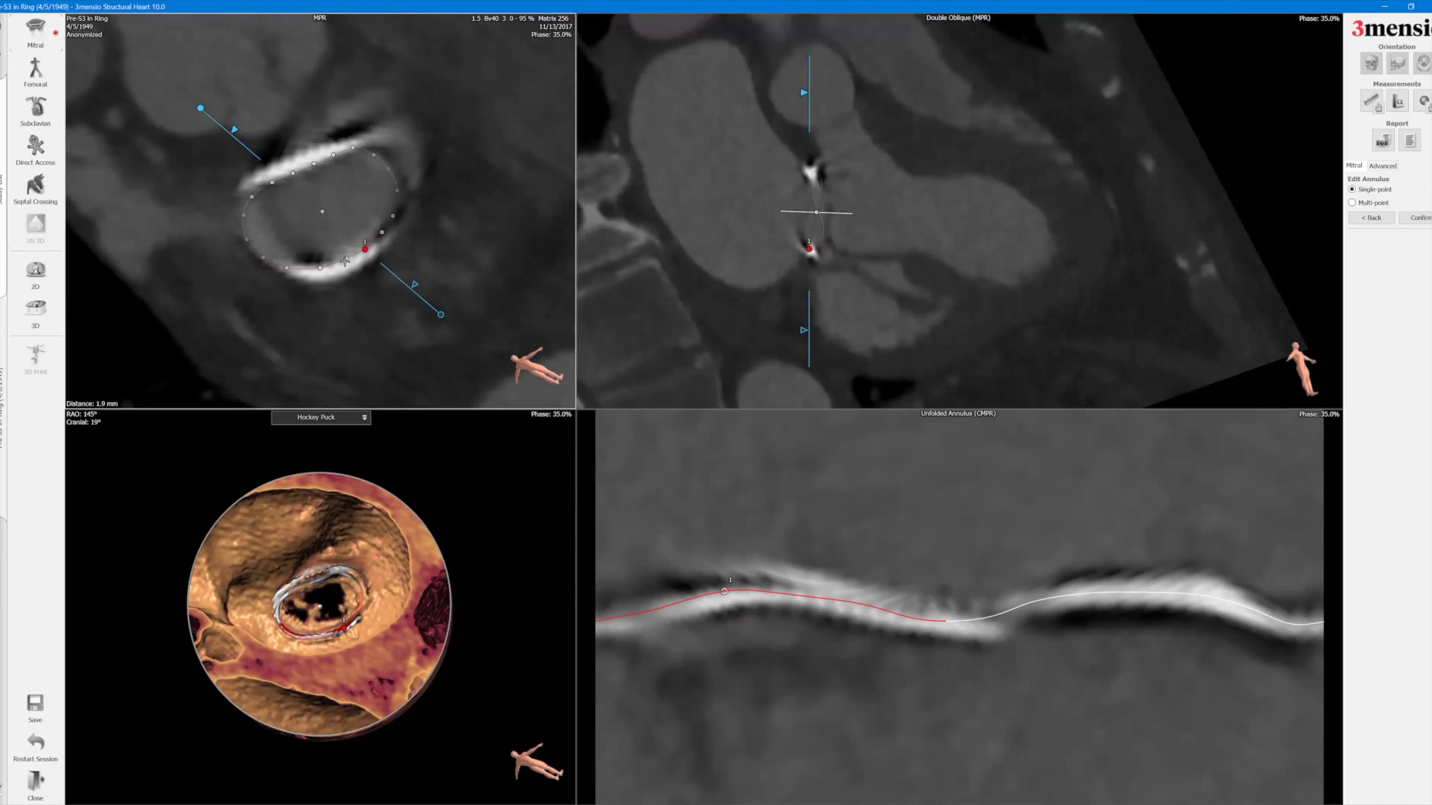
{"action": "left_click", "coordinate": [344, 263]}
{"action": "left_click_drag", "start_coordinate": [345, 264], "coordinate": [346, 264]}
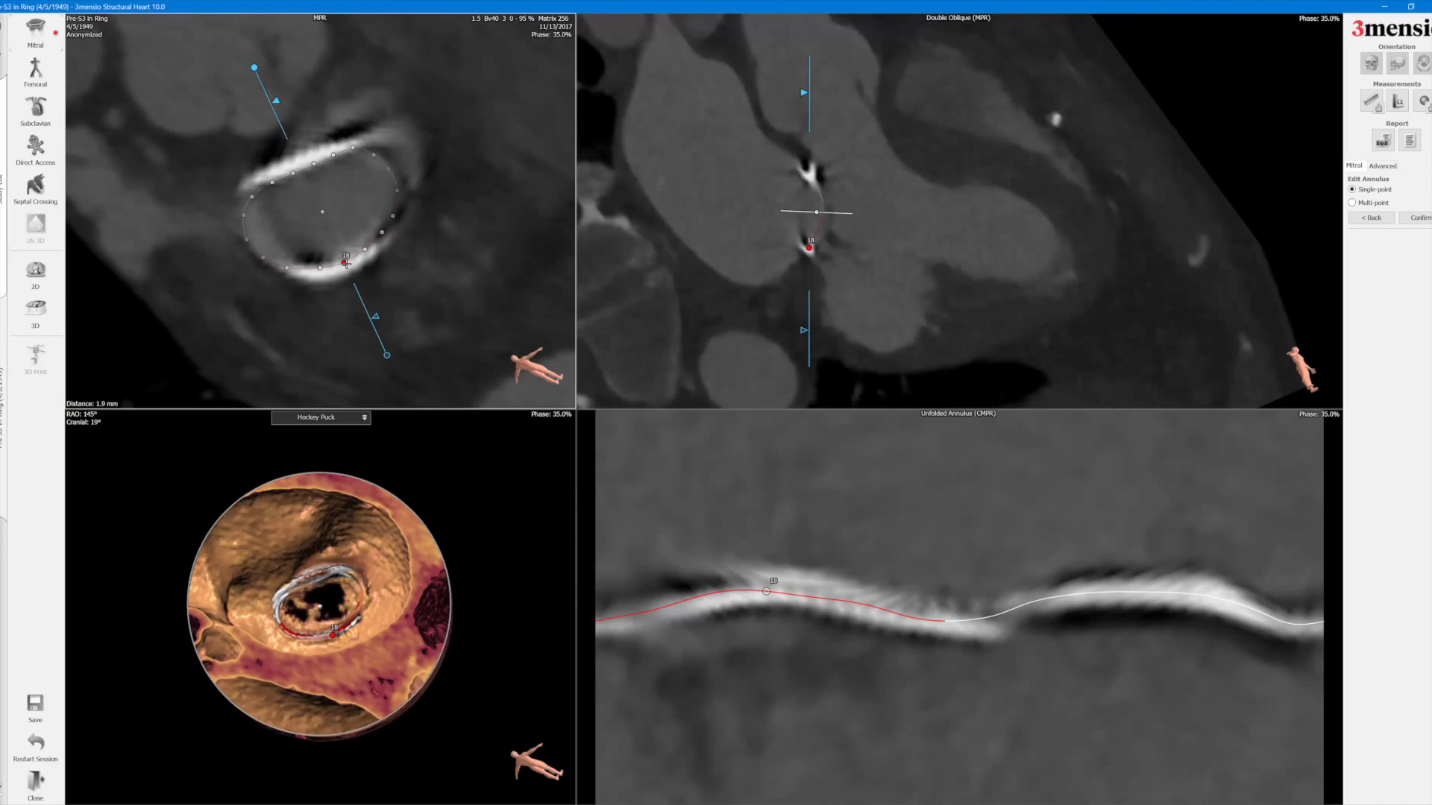
{"action": "left_click", "coordinate": [389, 168]}
{"action": "left_click", "coordinate": [245, 216]}
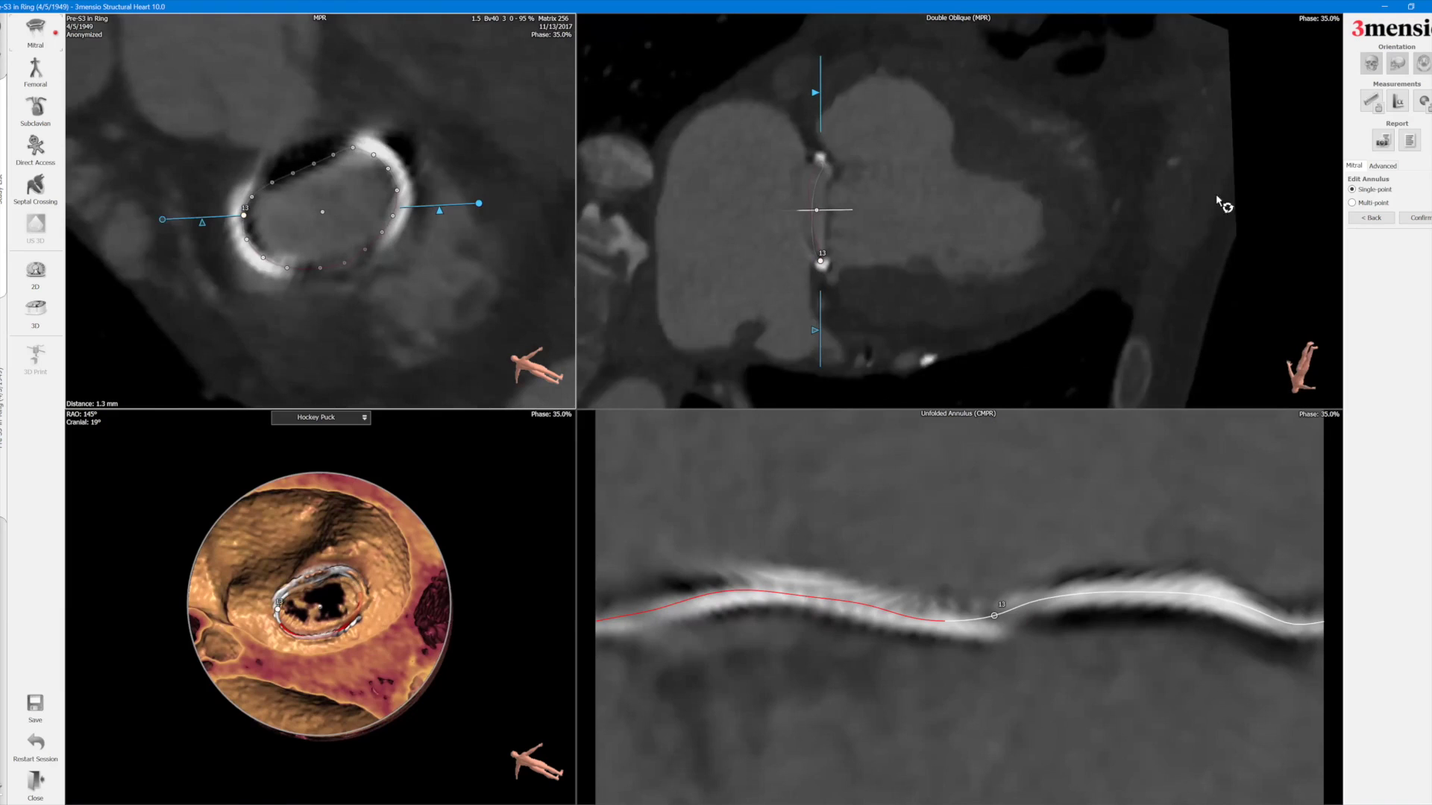
{"action": "left_click", "coordinate": [1413, 217]}
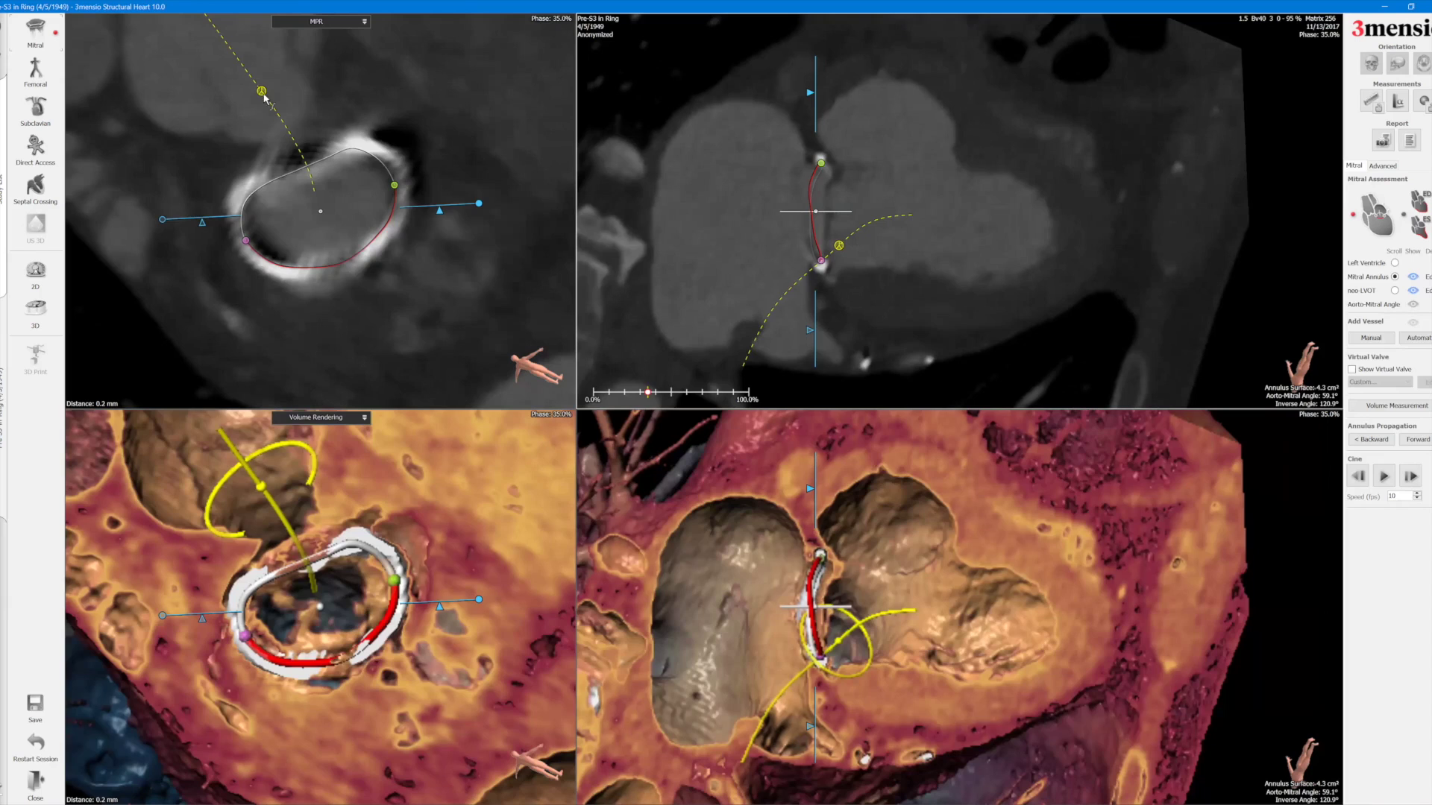
Rotate the long-axis plane around the annulus center to line up with the yellow neo-LVOT centerline.
{"action": "left_click_drag", "start_coordinate": [480, 204], "coordinate": [478, 196]}
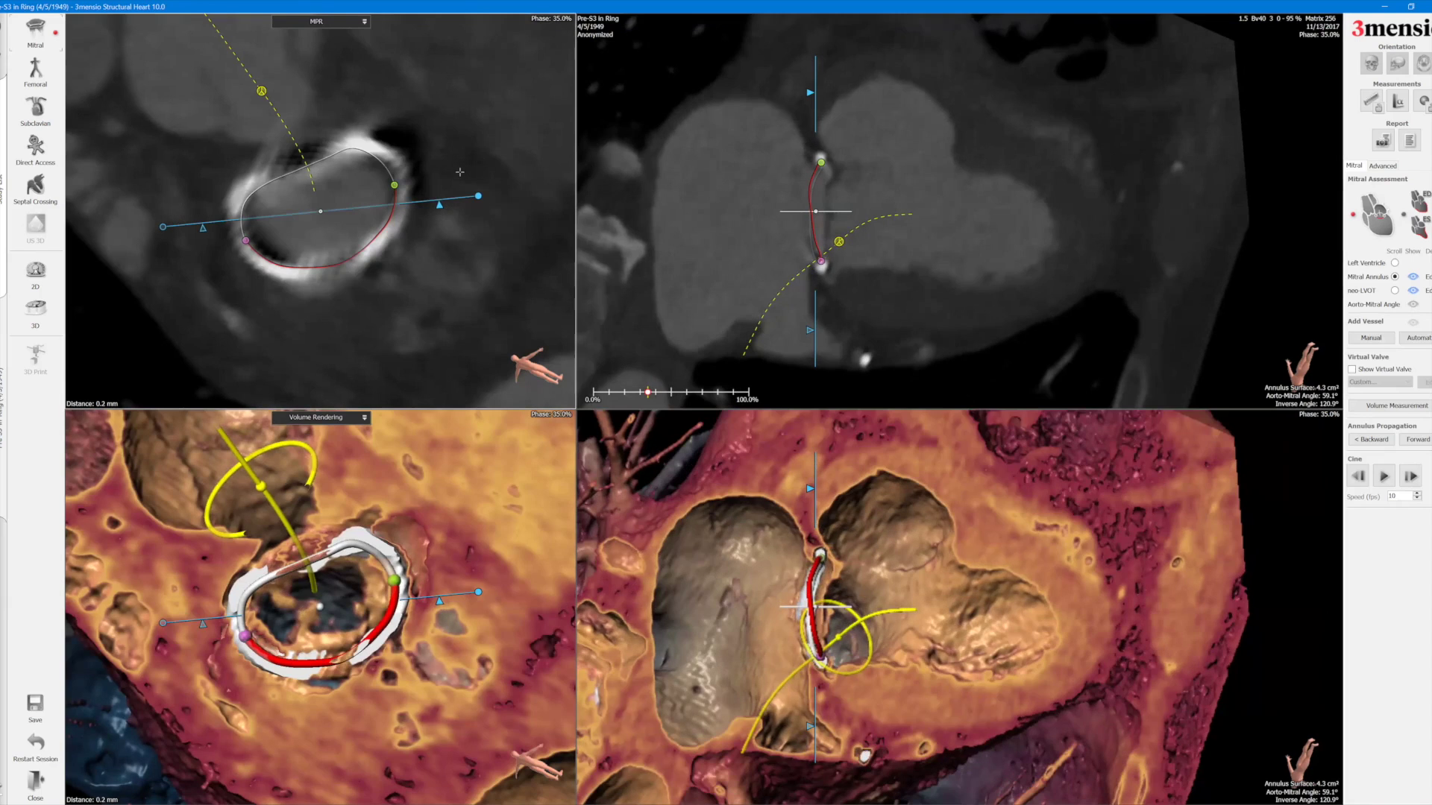
{"action": "left_click", "coordinate": [226, 43]}
{"action": "left_click_drag", "start_coordinate": [243, 46], "coordinate": [270, 96]}
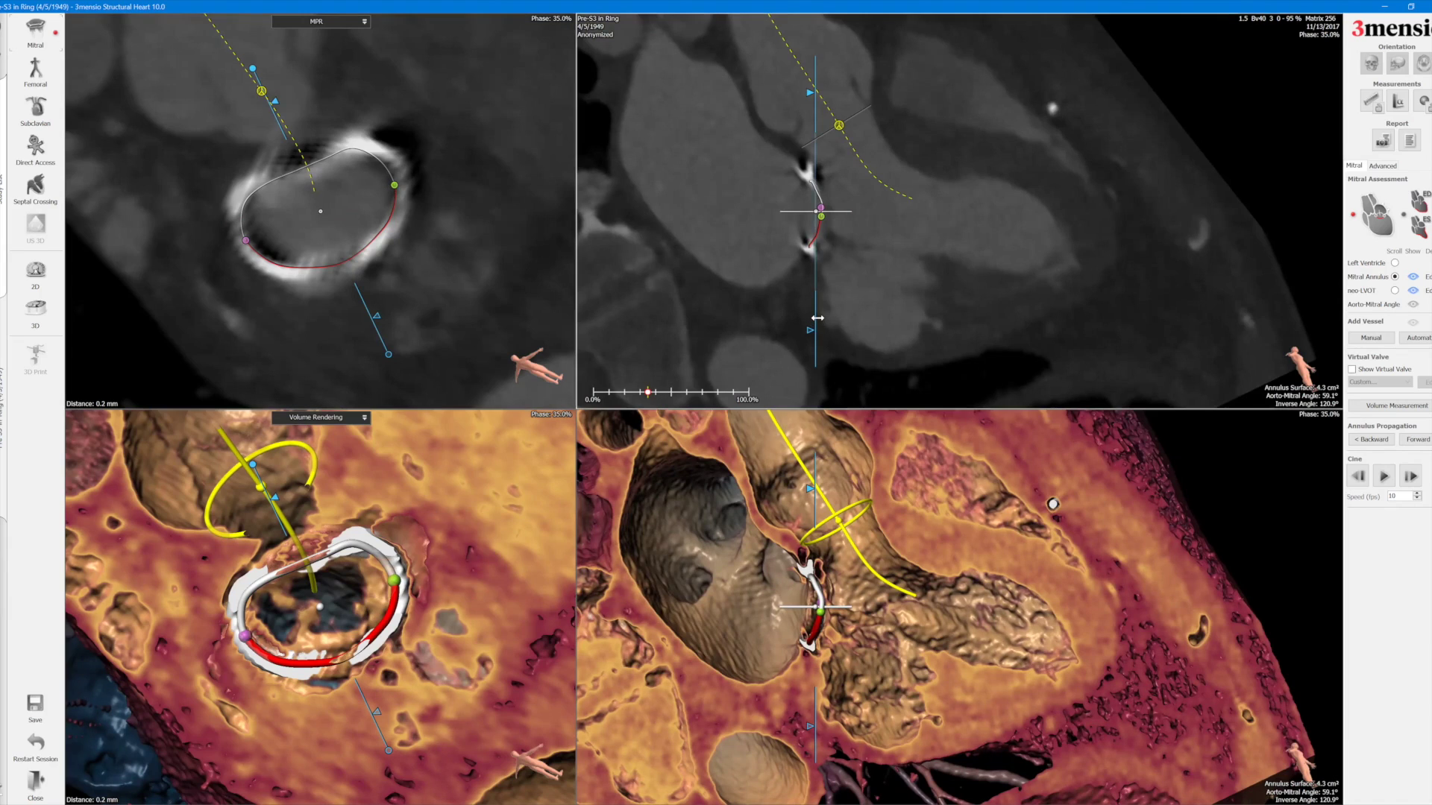
Shift the annulus plane slightly back and forth along its axis to examine the ring against the contour.
{"action": "left_click_drag", "start_coordinate": [817, 317], "coordinate": [816, 276]}
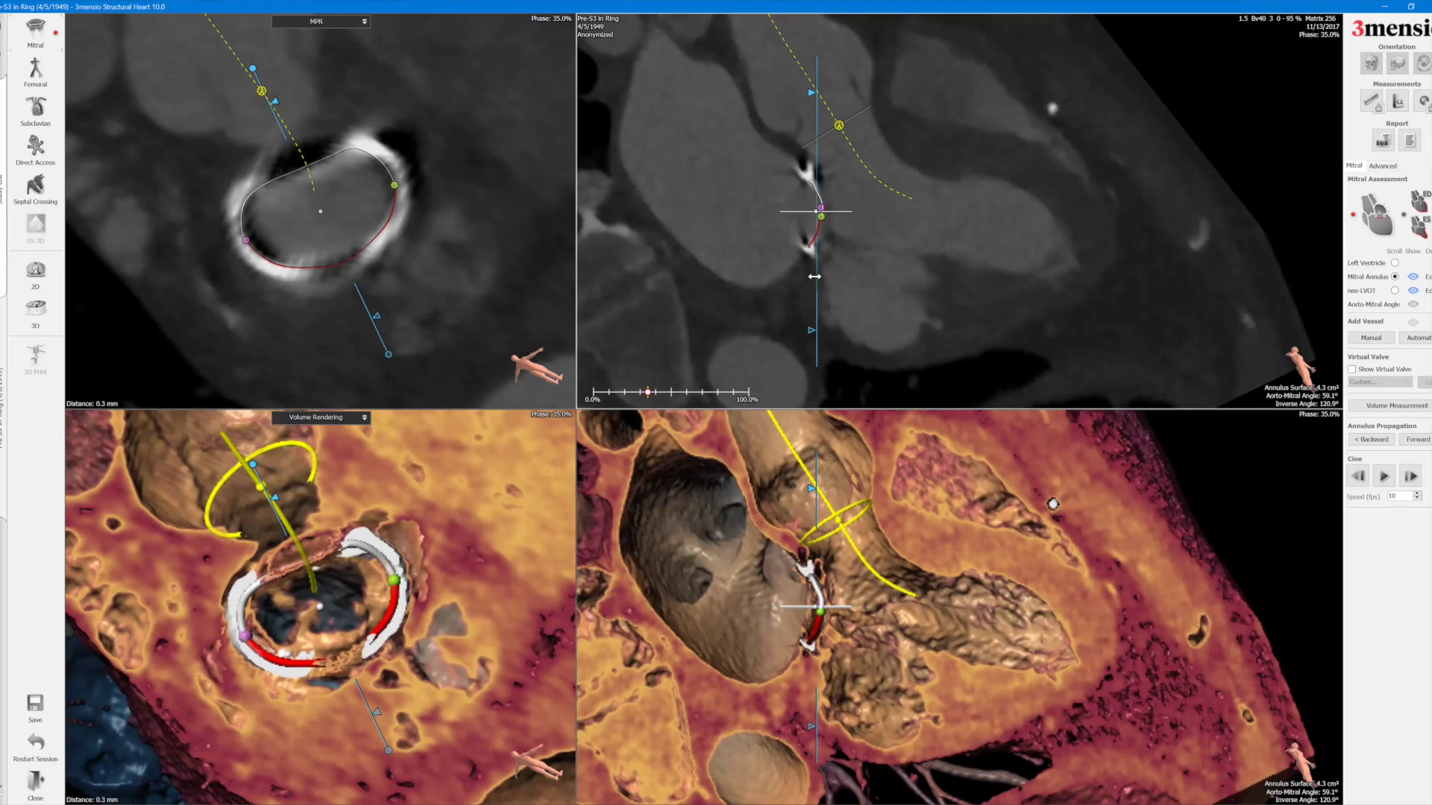
{"action": "left_click_drag", "start_coordinate": [814, 277], "coordinate": [813, 277]}
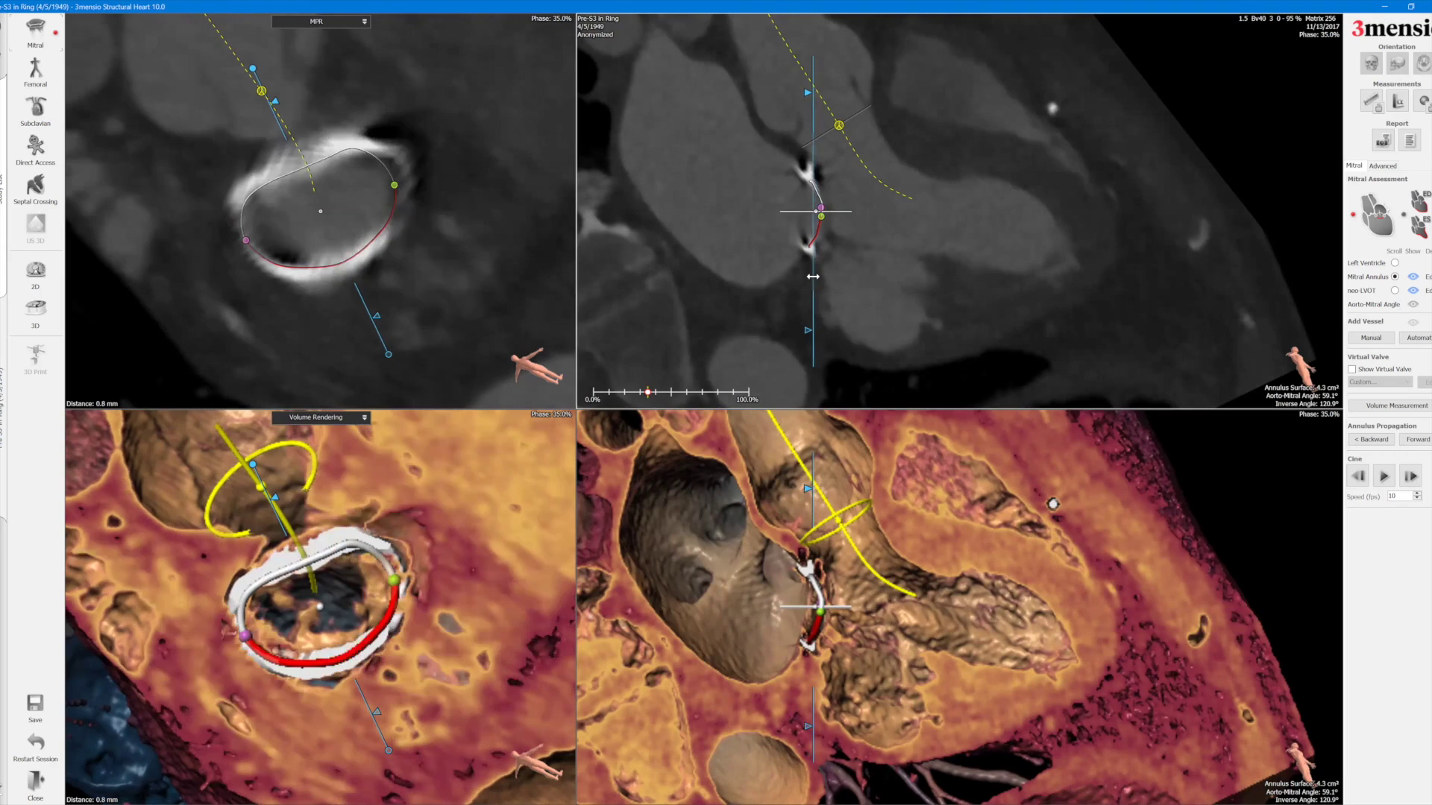
{"action": "left_click_drag", "start_coordinate": [813, 276], "coordinate": [814, 277]}
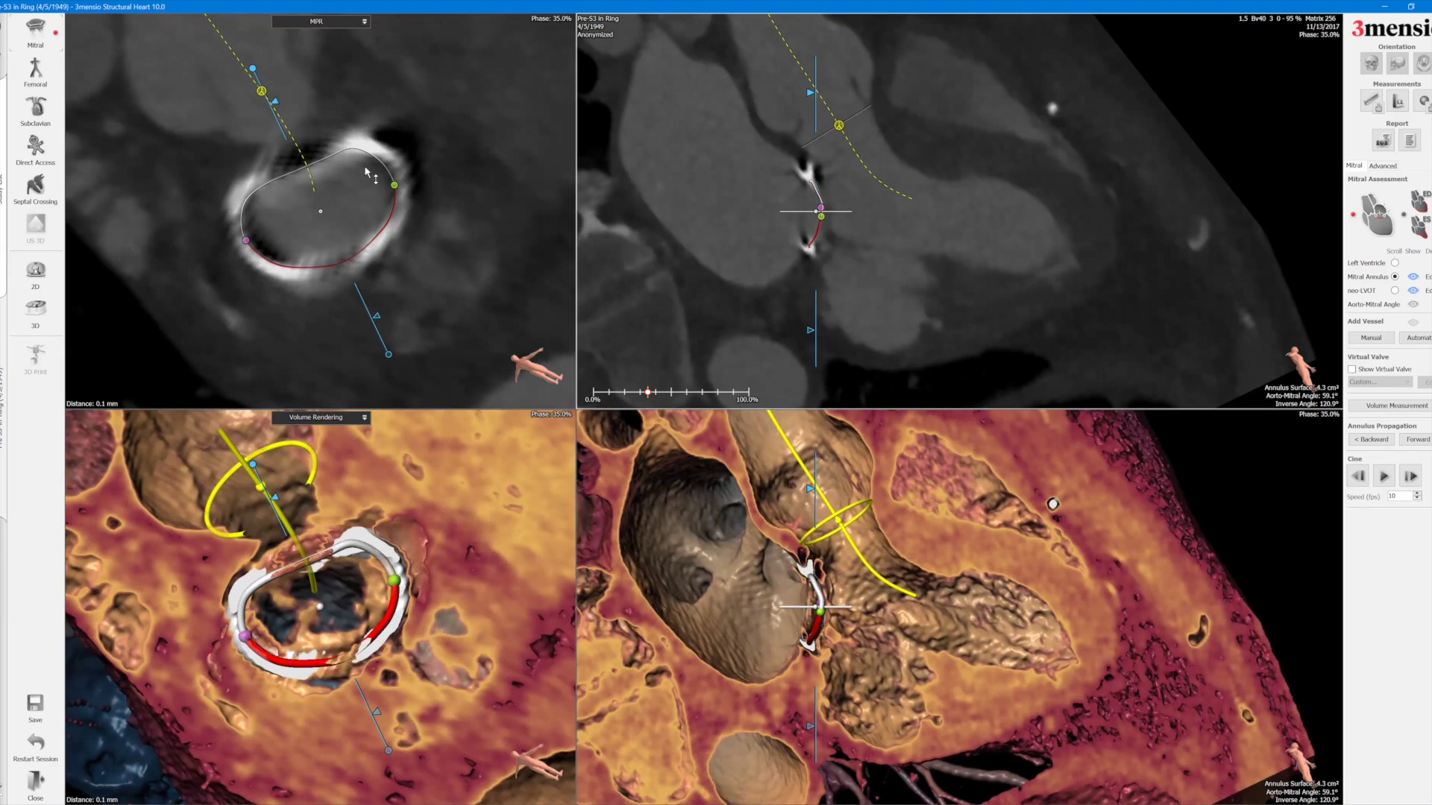
Reposition the green and purple trigone markers on the annulus contour and display the annulus measurement information.
{"action": "left_click_drag", "start_coordinate": [400, 173], "coordinate": [391, 176]}
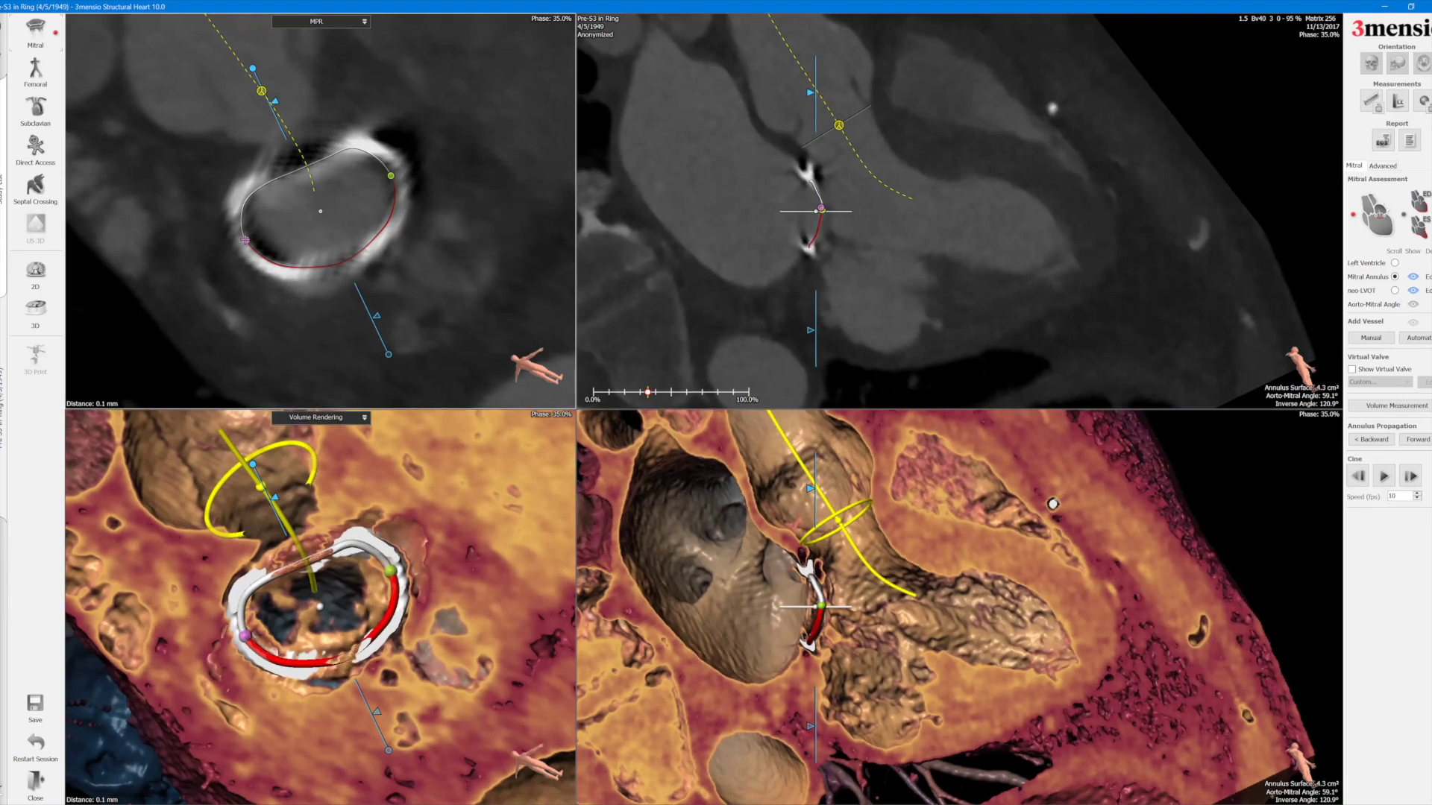
{"action": "left_click_drag", "start_coordinate": [246, 244], "coordinate": [249, 245]}
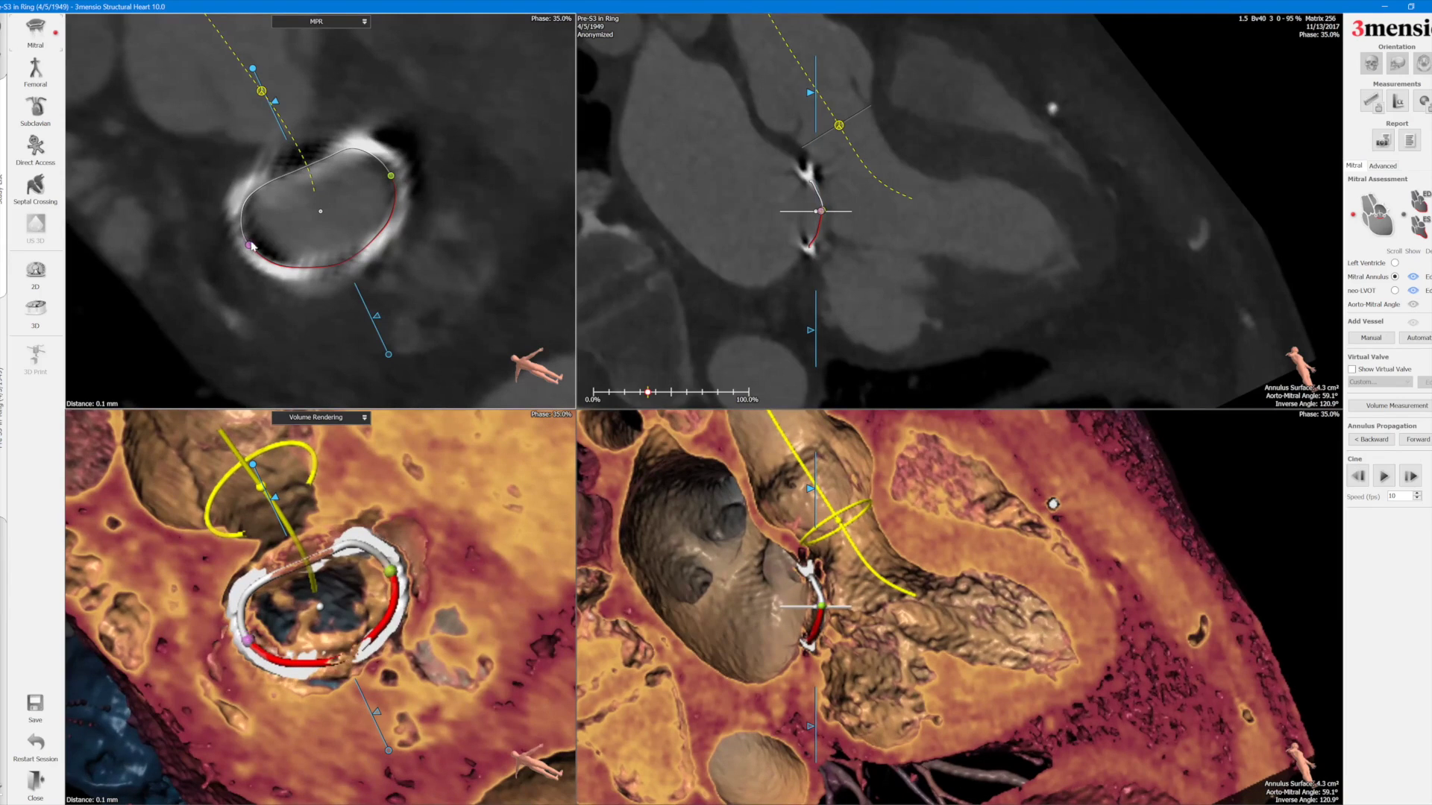
{"action": "right_click", "coordinate": [394, 179]}
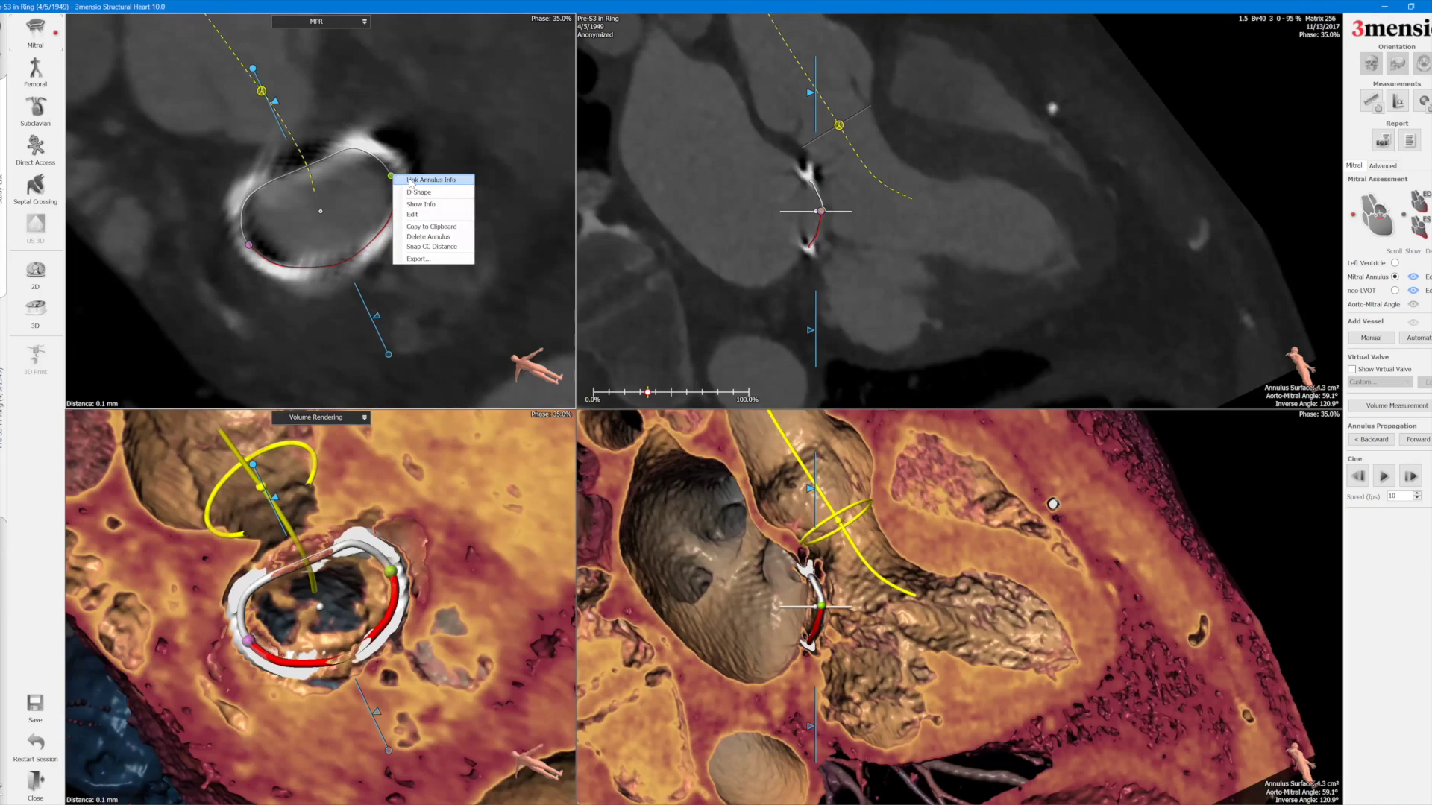
{"action": "left_click", "coordinate": [410, 181]}
{"action": "right_click", "coordinate": [390, 176]}
{"action": "left_click", "coordinate": [410, 216]}
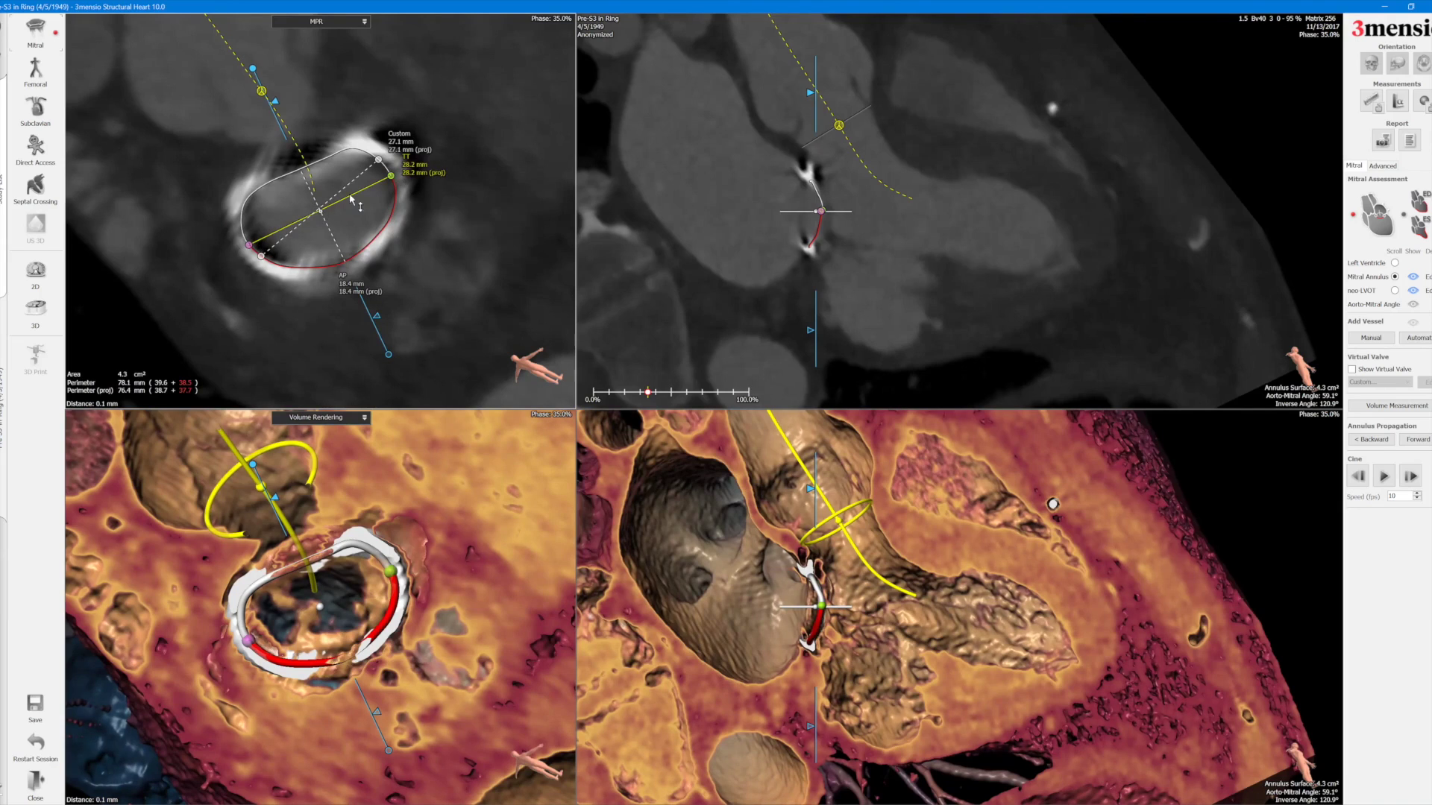
Align the custom diameter with the AP axis and fine-tune both trigone markers on the annulus contour.
{"action": "left_click_drag", "start_coordinate": [379, 159], "coordinate": [299, 168]}
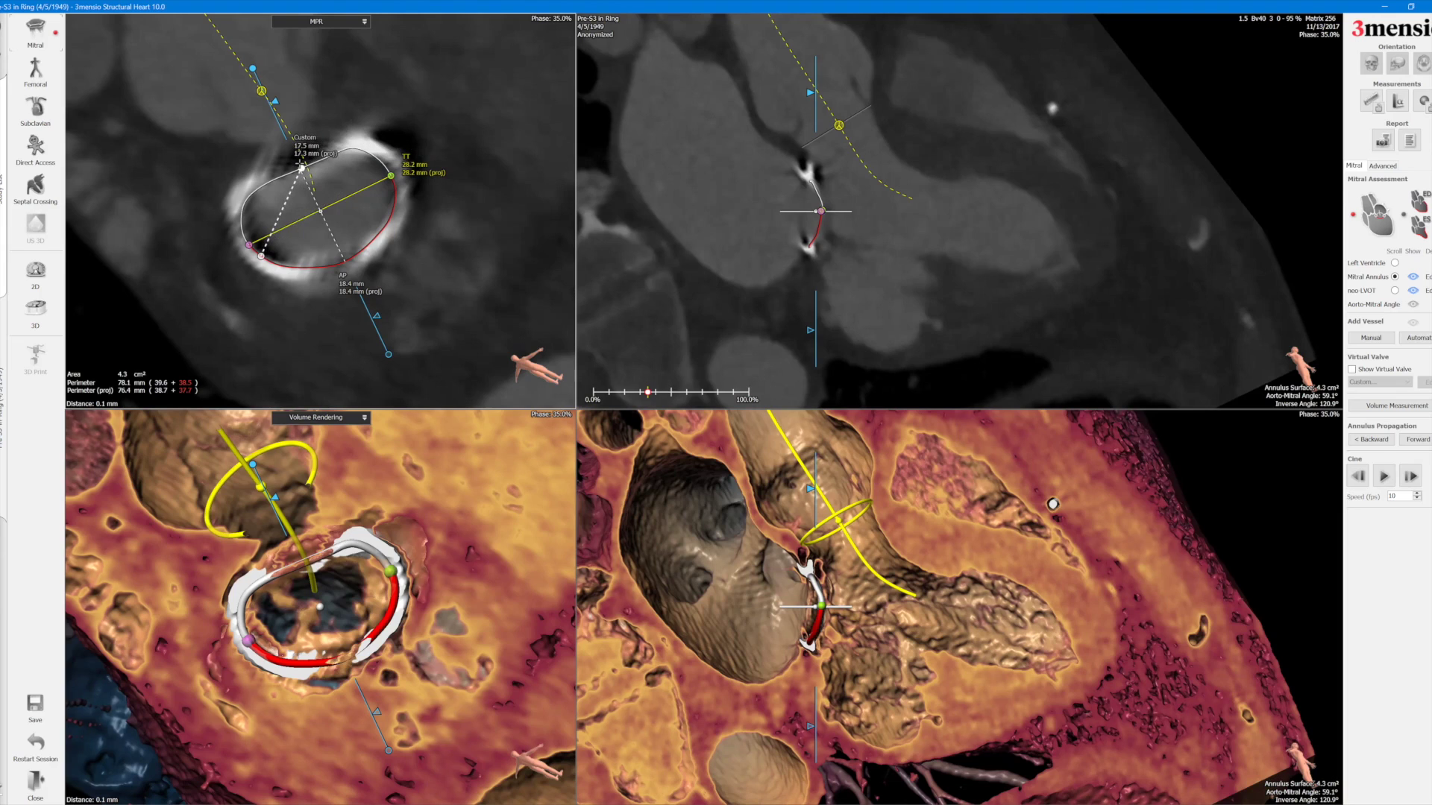
{"action": "left_click_drag", "start_coordinate": [262, 256], "coordinate": [344, 266]}
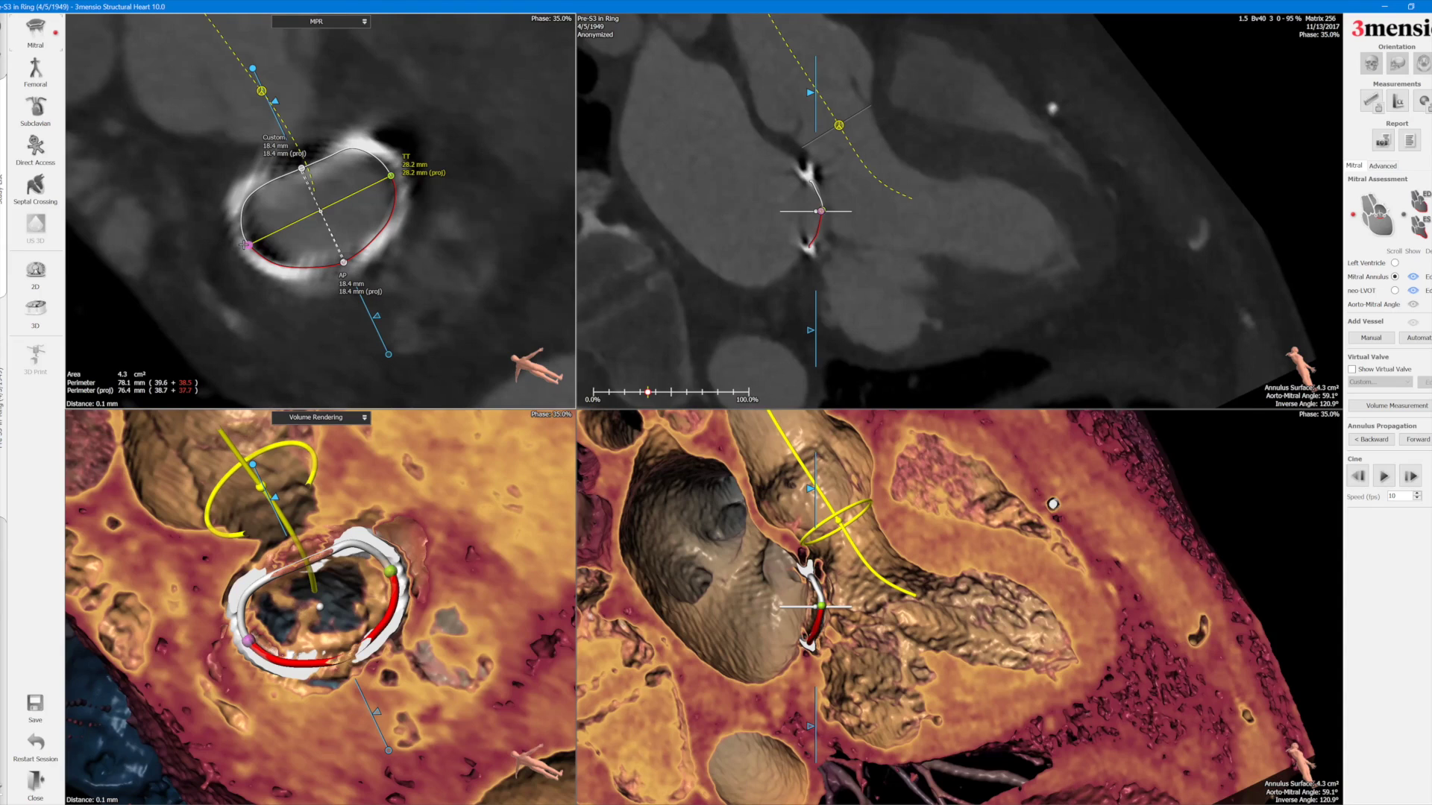
{"action": "left_click_drag", "start_coordinate": [244, 245], "coordinate": [247, 242]}
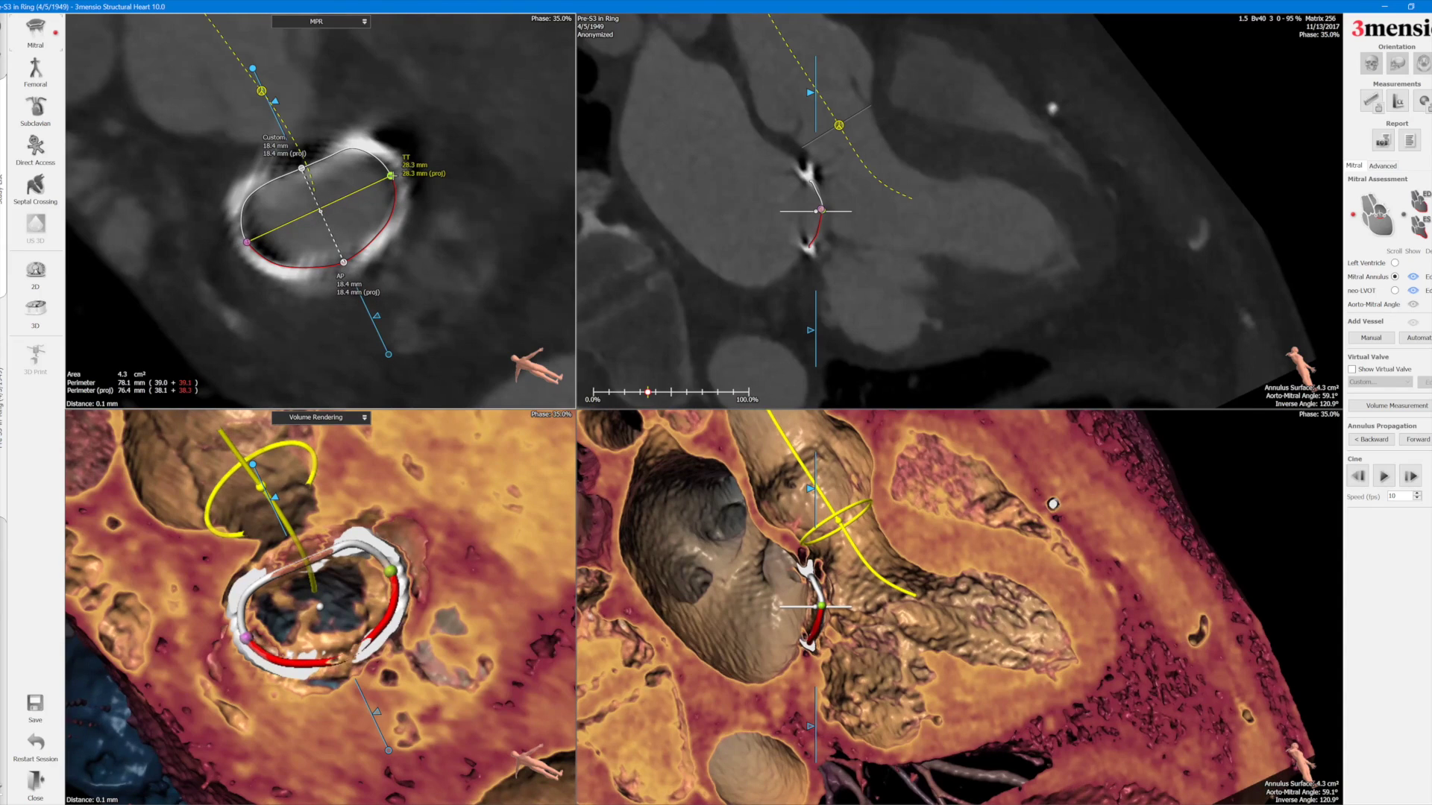
{"action": "left_click_drag", "start_coordinate": [391, 176], "coordinate": [392, 178]}
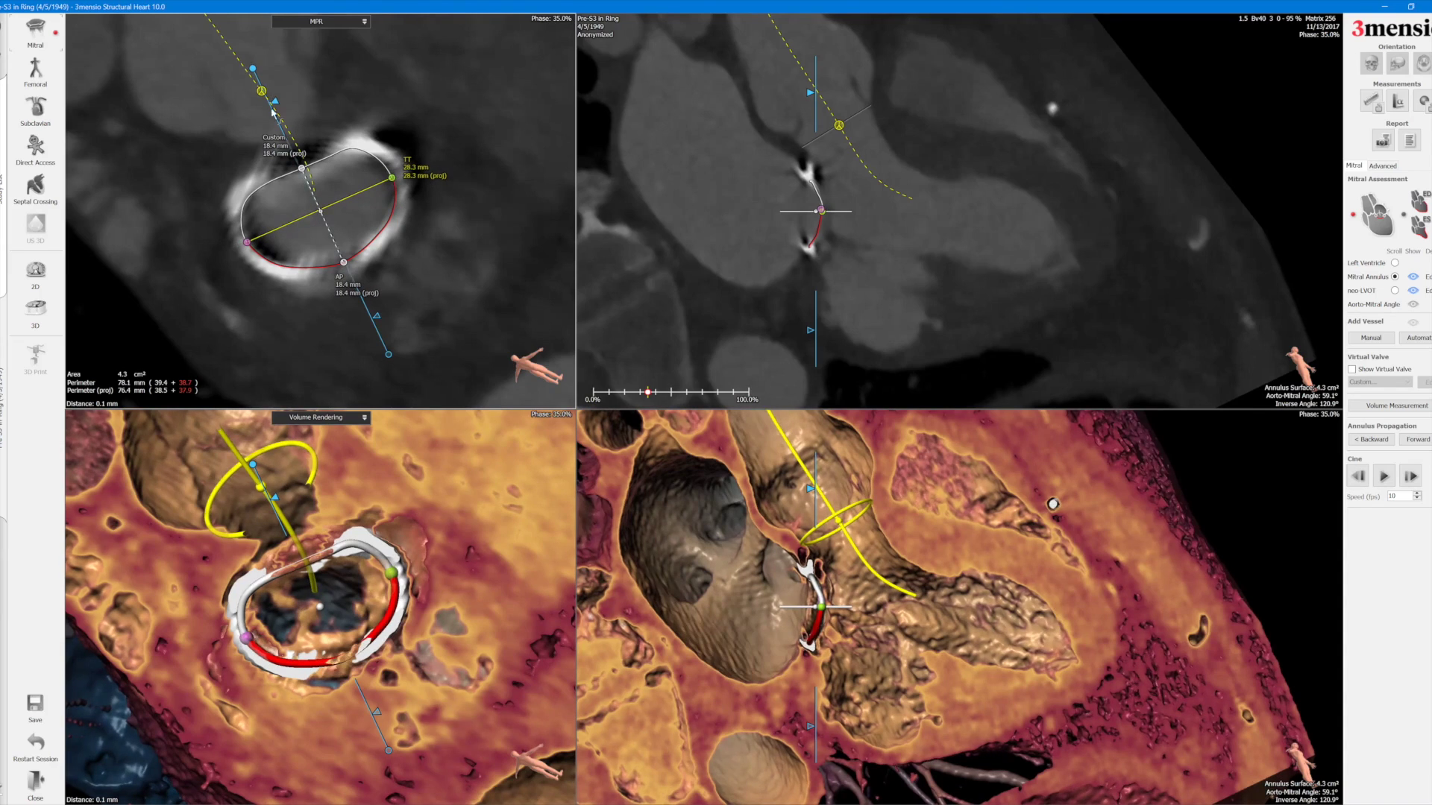
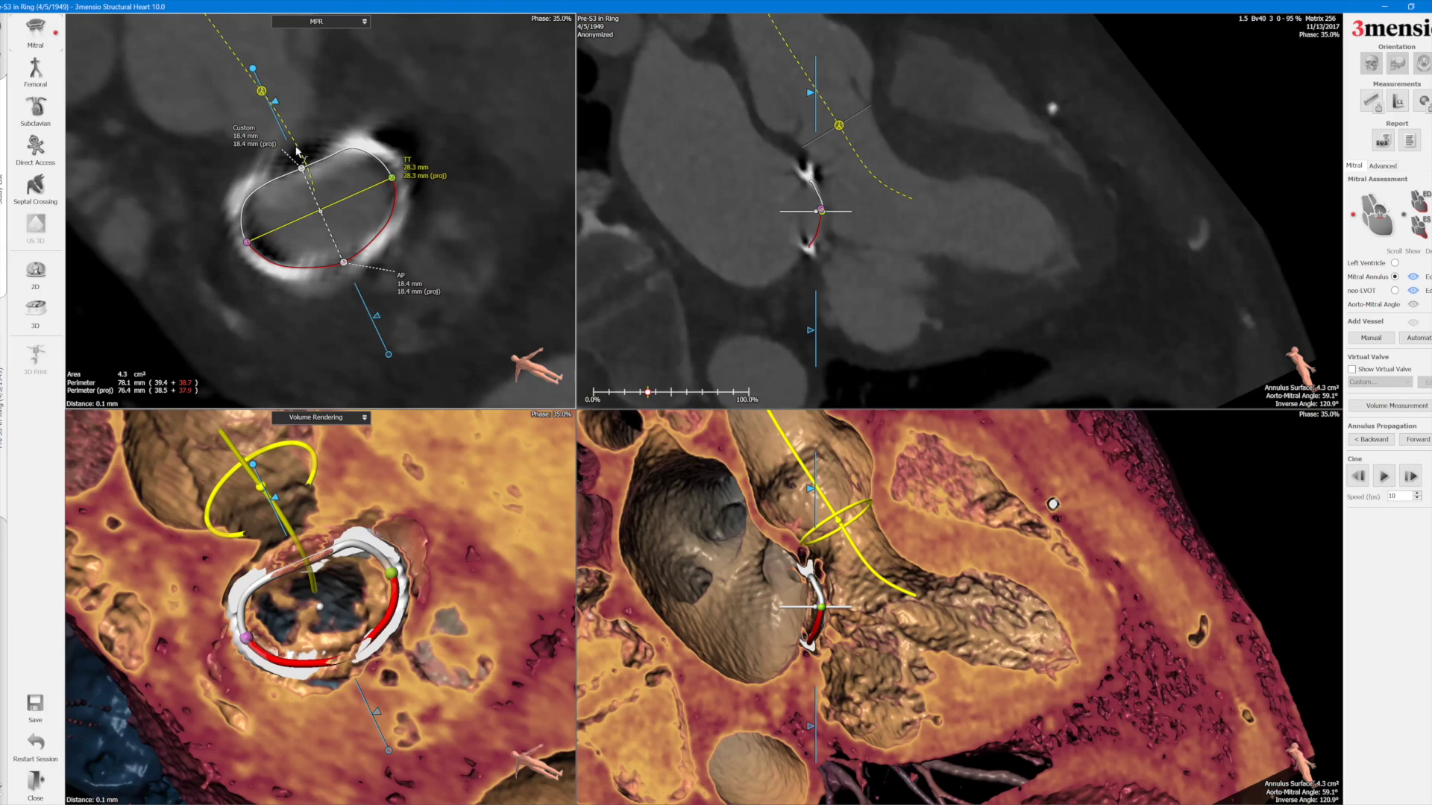
Show a custom virtual valve in the mitral annulus.
{"action": "left_click", "coordinate": [1376, 372]}
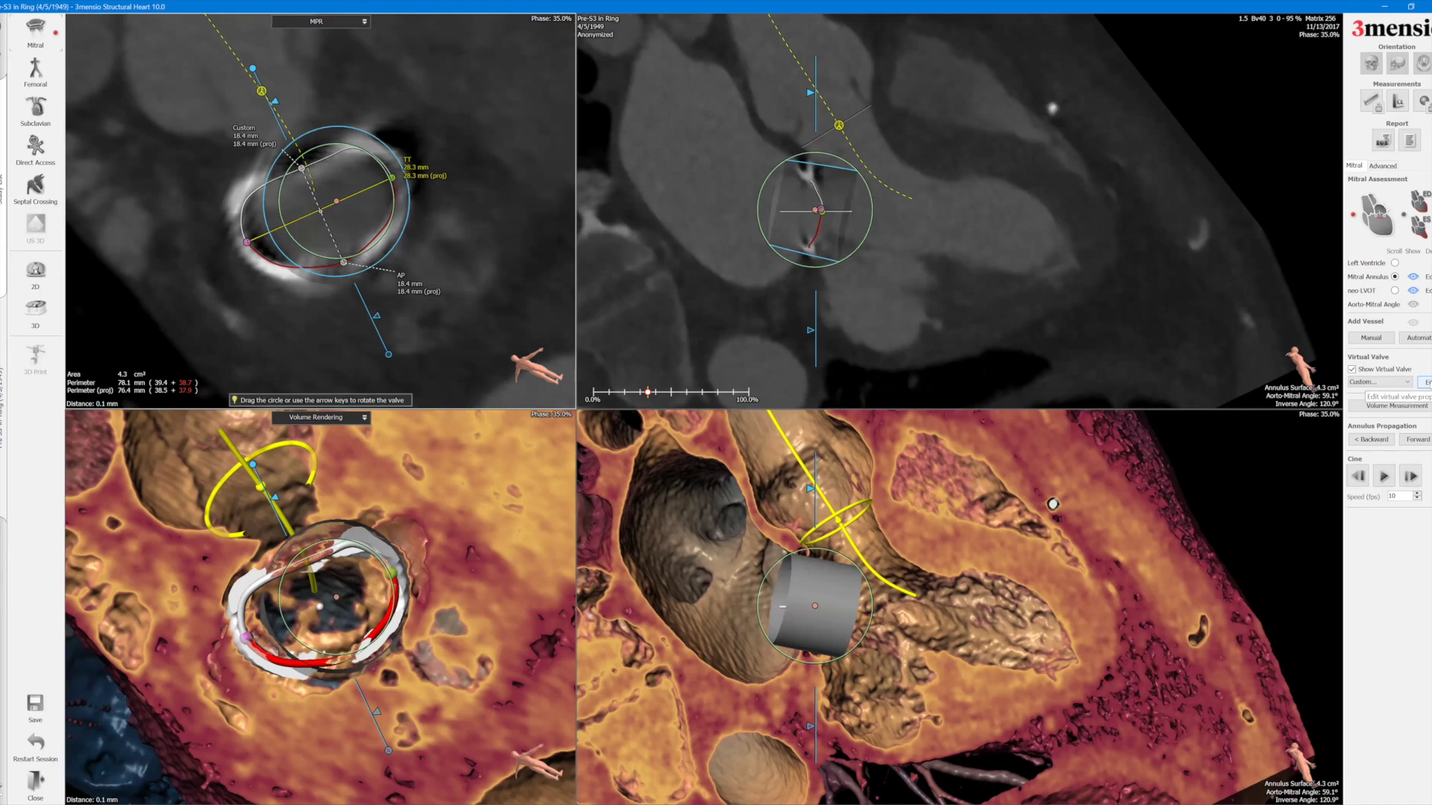
Open the custom virtual valve's properties at the device height.
{"action": "left_click", "coordinate": [1428, 383]}
{"action": "double_click", "coordinate": [1307, 319]}
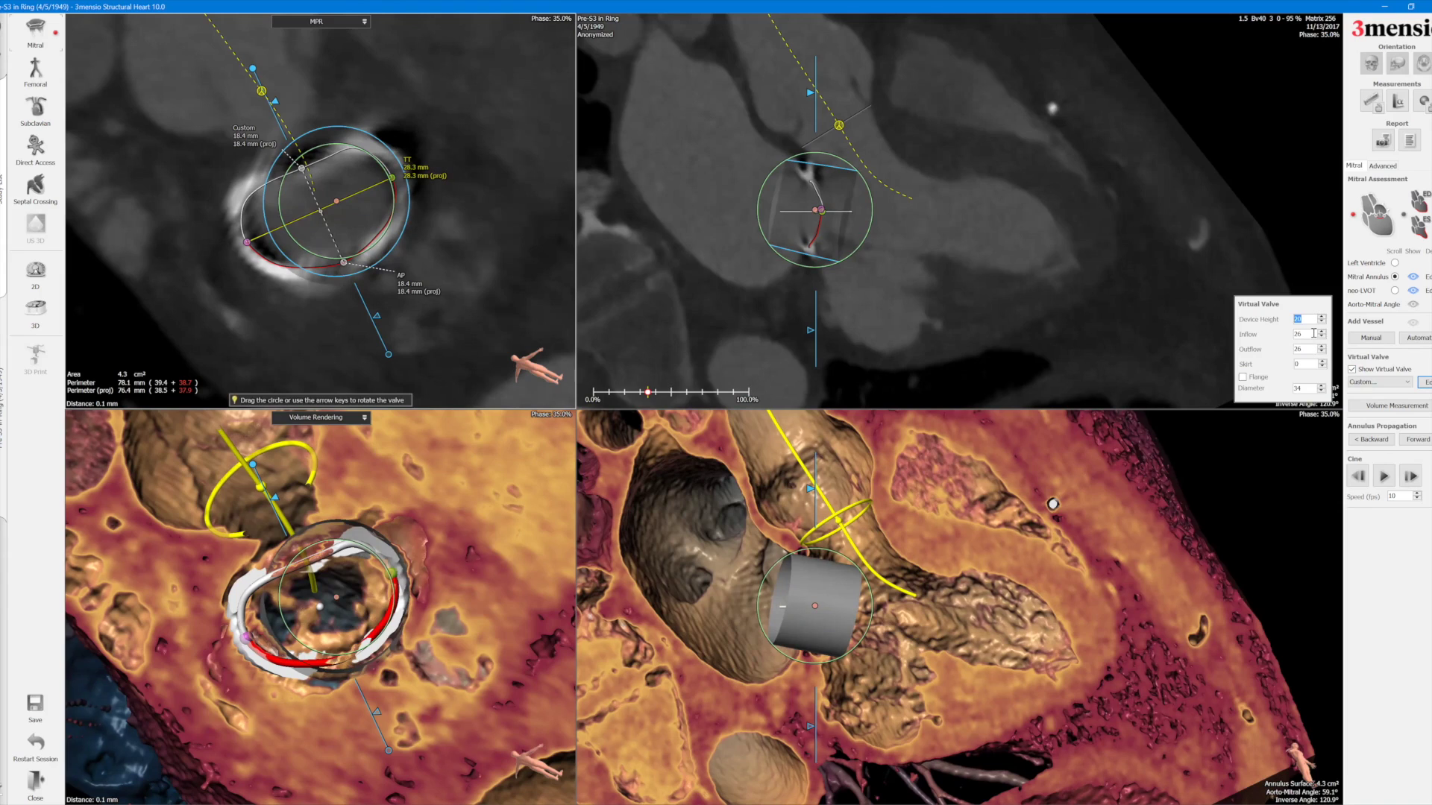
Realign the virtual valve with the mitral annulus and nudge it slightly toward the left ventricle.
{"action": "right_click", "coordinate": [815, 212]}
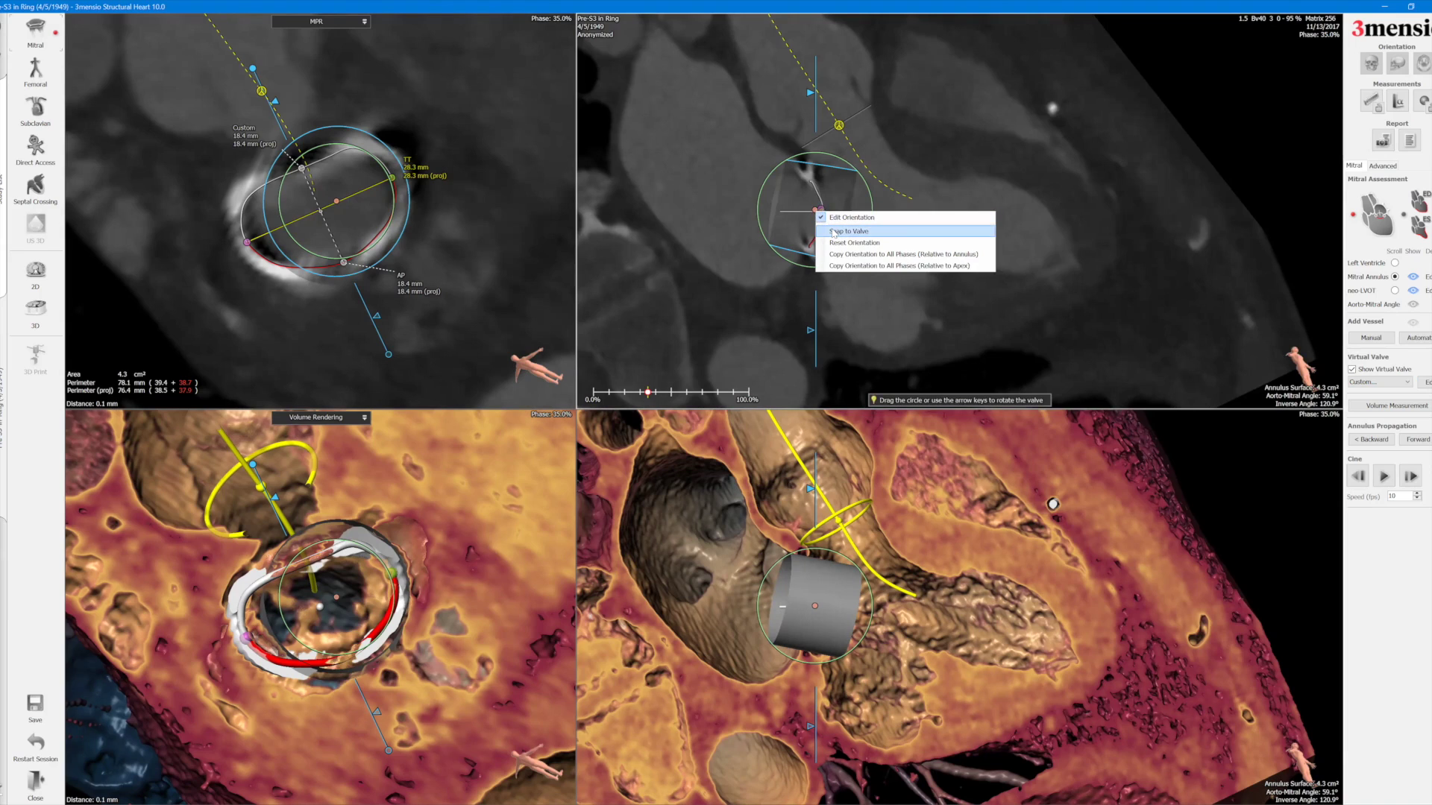
{"action": "left_click", "coordinate": [833, 232]}
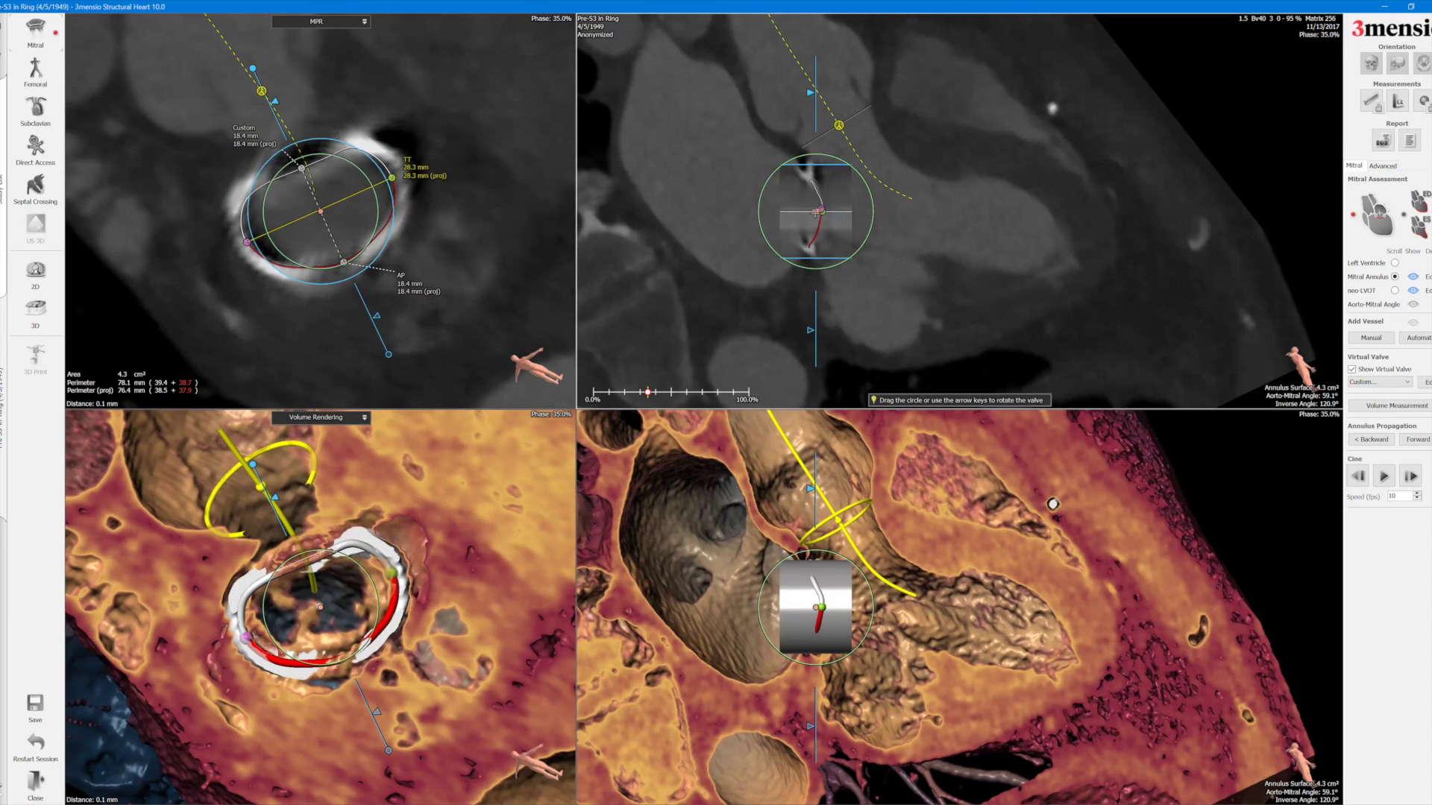
{"action": "left_click_drag", "start_coordinate": [813, 213], "coordinate": [820, 210]}
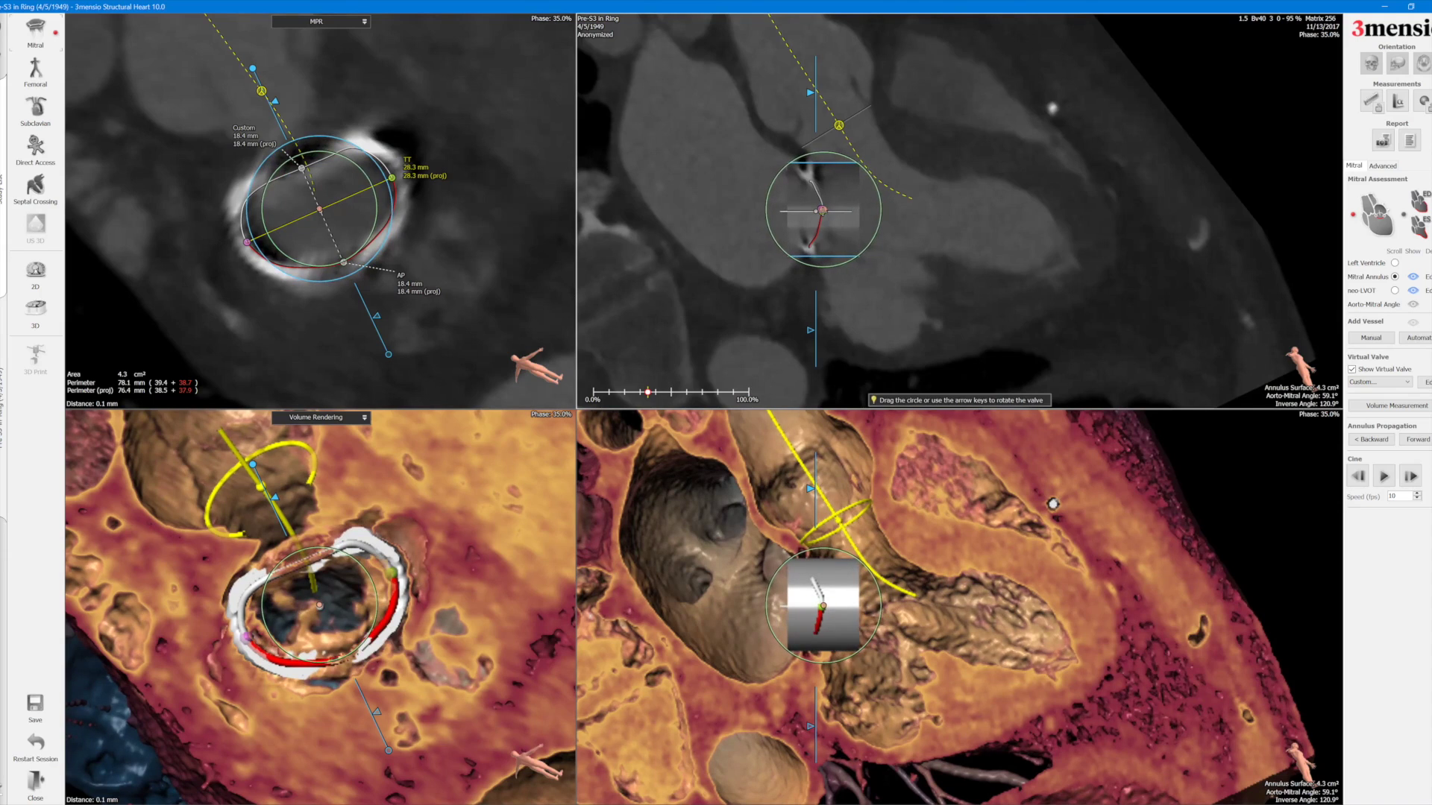
{"action": "left_click_drag", "start_coordinate": [822, 211], "coordinate": [825, 210]}
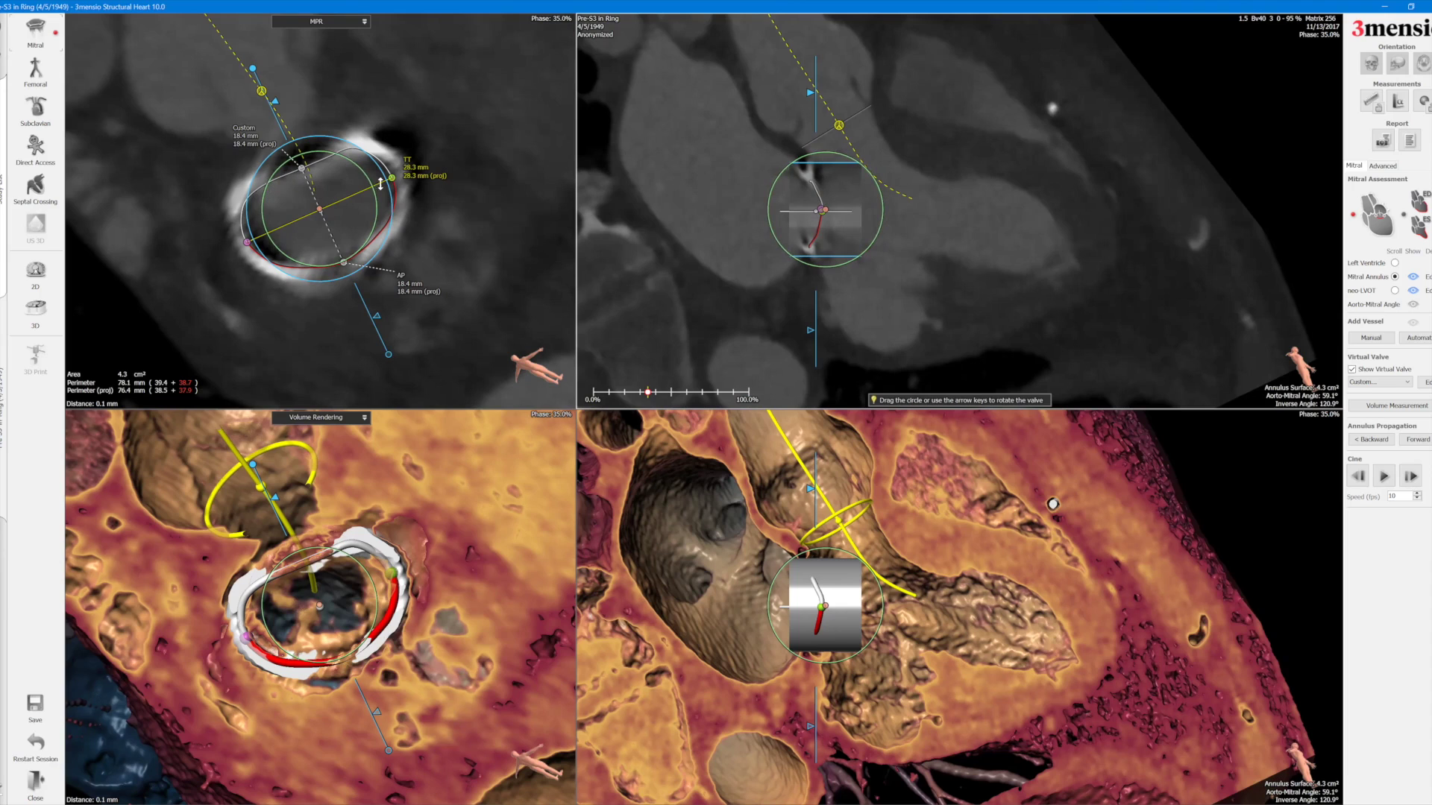
Add a screenshot of the annulus cross-section with the virtual valve to the report, titled "26S3U MVIR in a 28mm ring".
{"action": "left_click_drag", "start_coordinate": [420, 100], "coordinate": [419, 86]}
{"action": "right_click", "coordinate": [419, 86]}
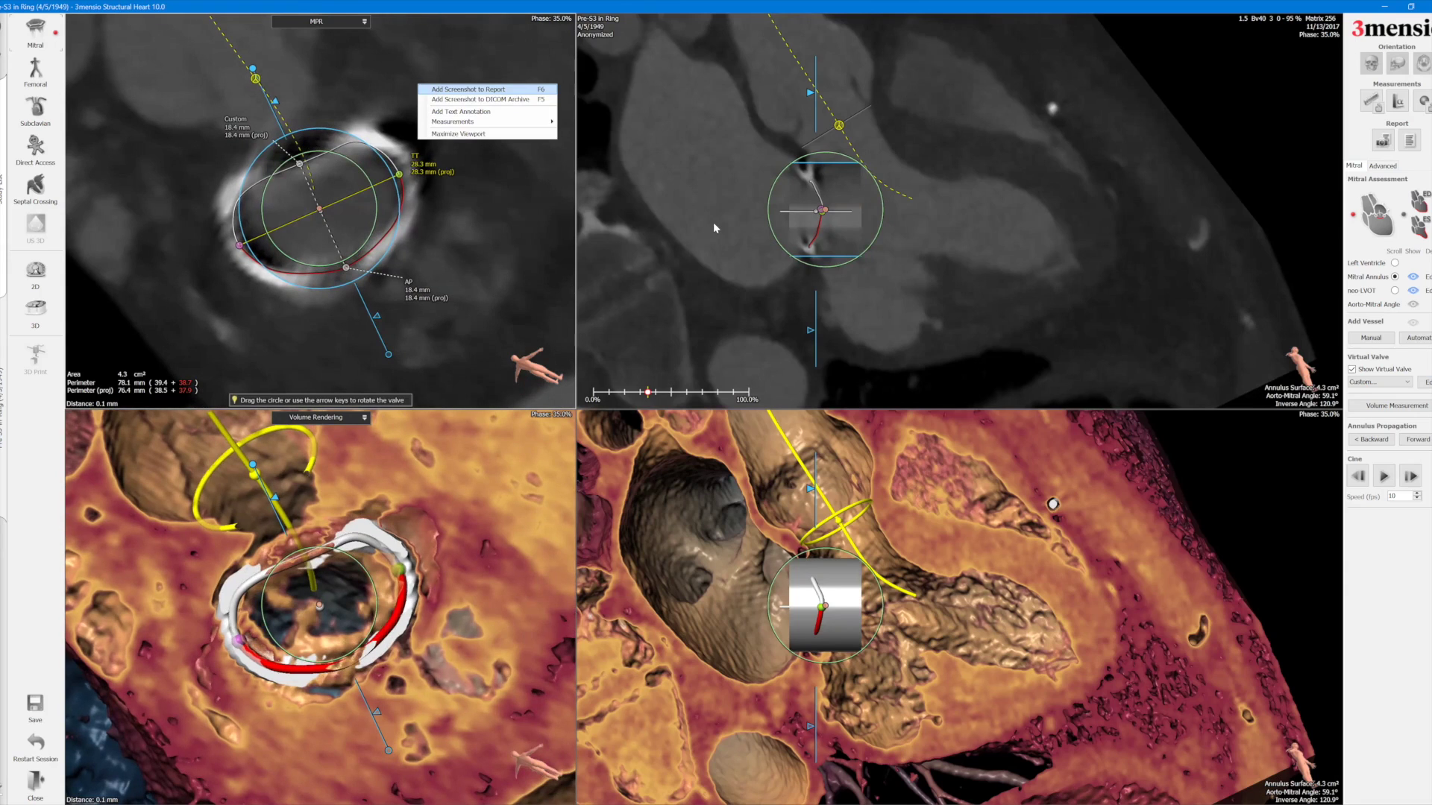
{"action": "key", "text": "F6"}
{"action": "type", "text": "26S3U MVIR"}
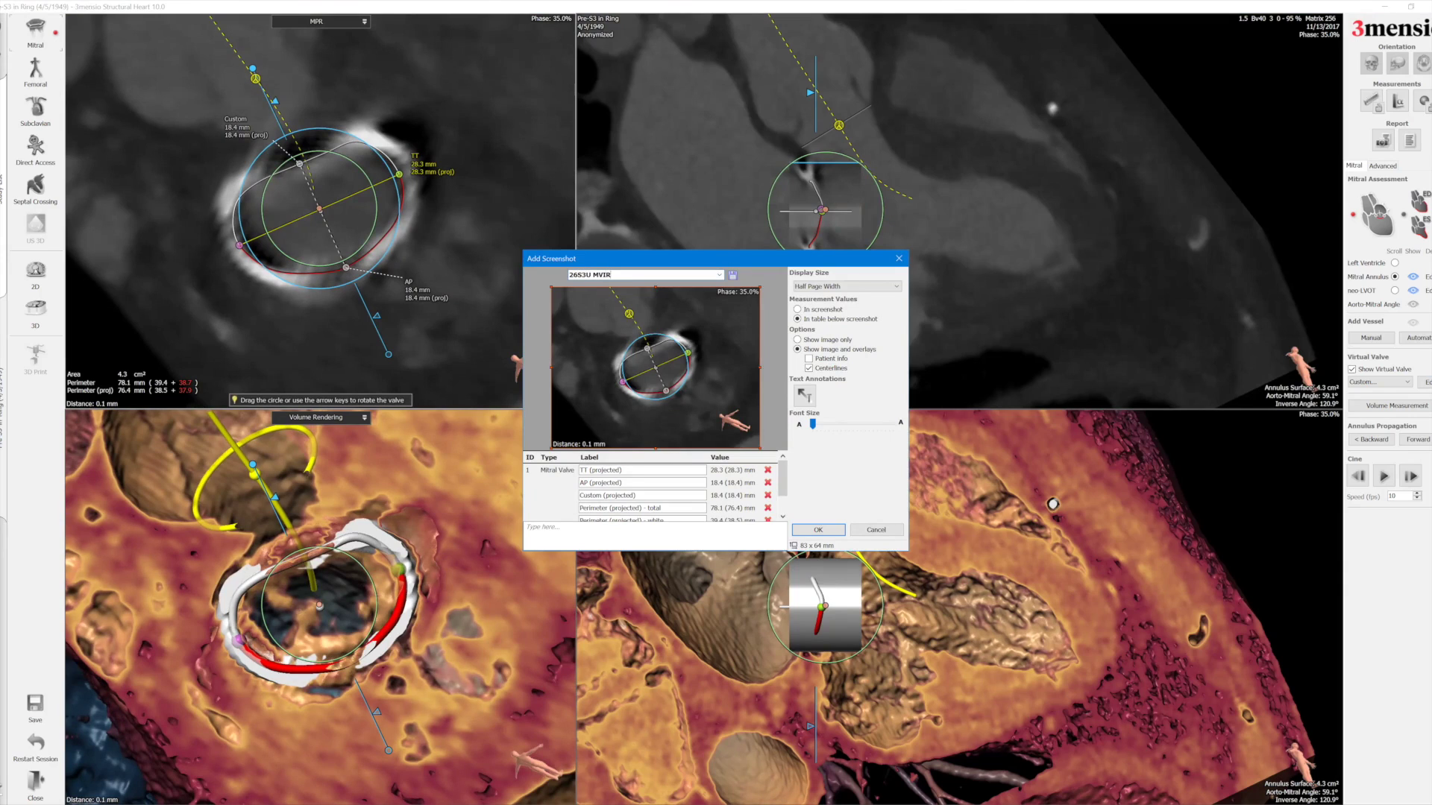
{"action": "type", "text": " in a 28mm ring"}
{"action": "key", "text": "Return"}
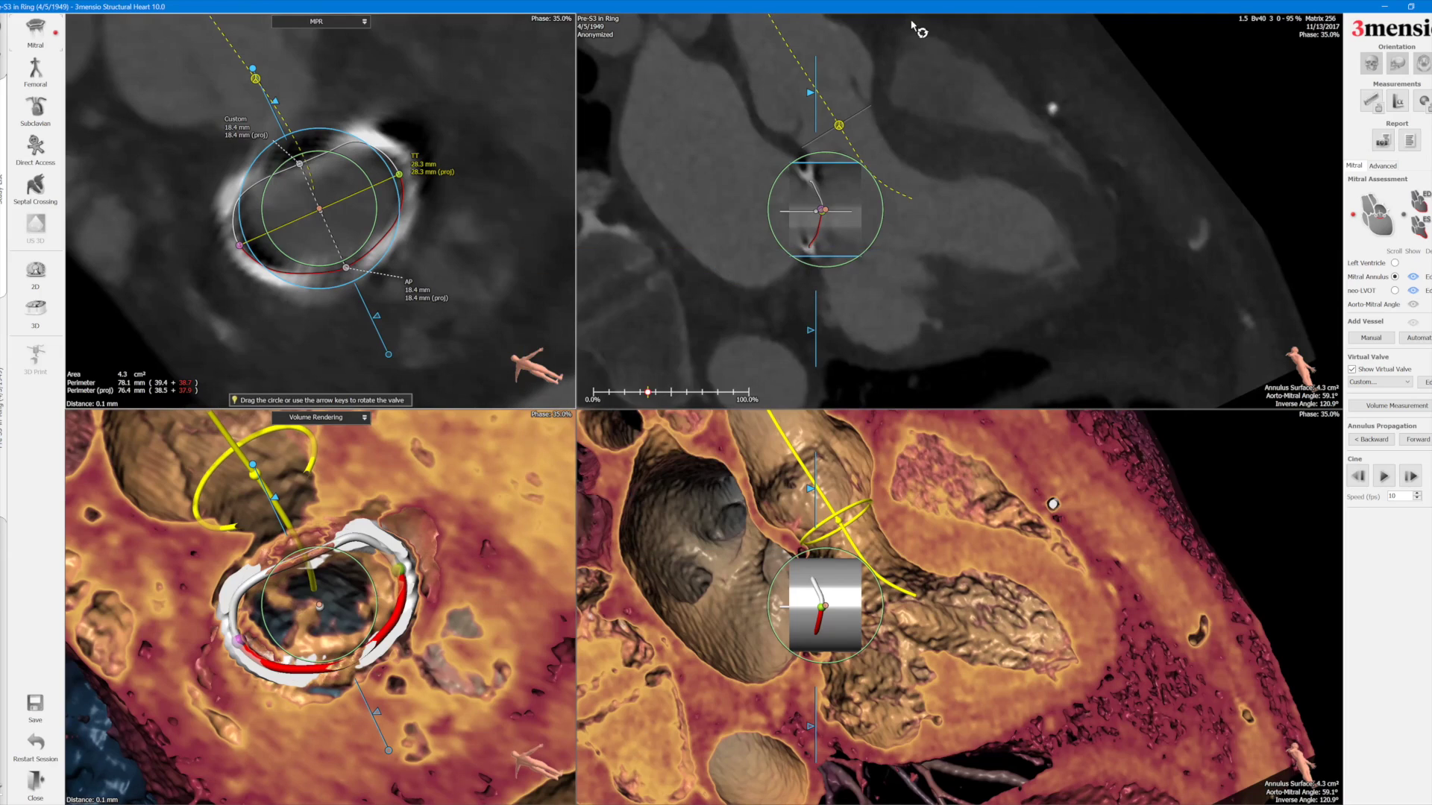
Measure the angle between the aortic annulus line and the mitral annulus plane in the long-axis view.
{"action": "right_click_drag", "start_coordinate": [888, 140], "coordinate": [999, 122]}
{"action": "left_click", "coordinate": [1398, 101]}
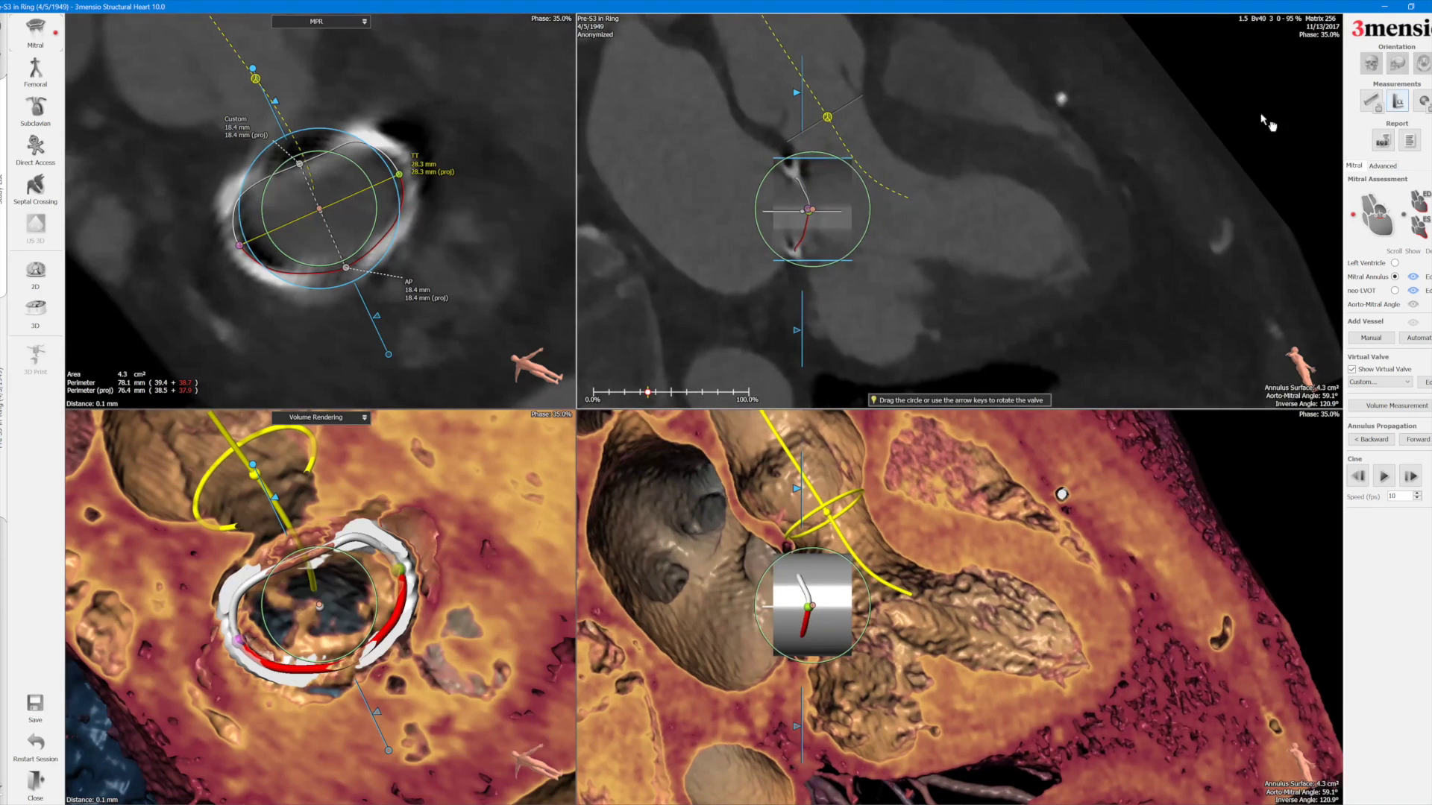
{"action": "left_click", "coordinate": [862, 95]}
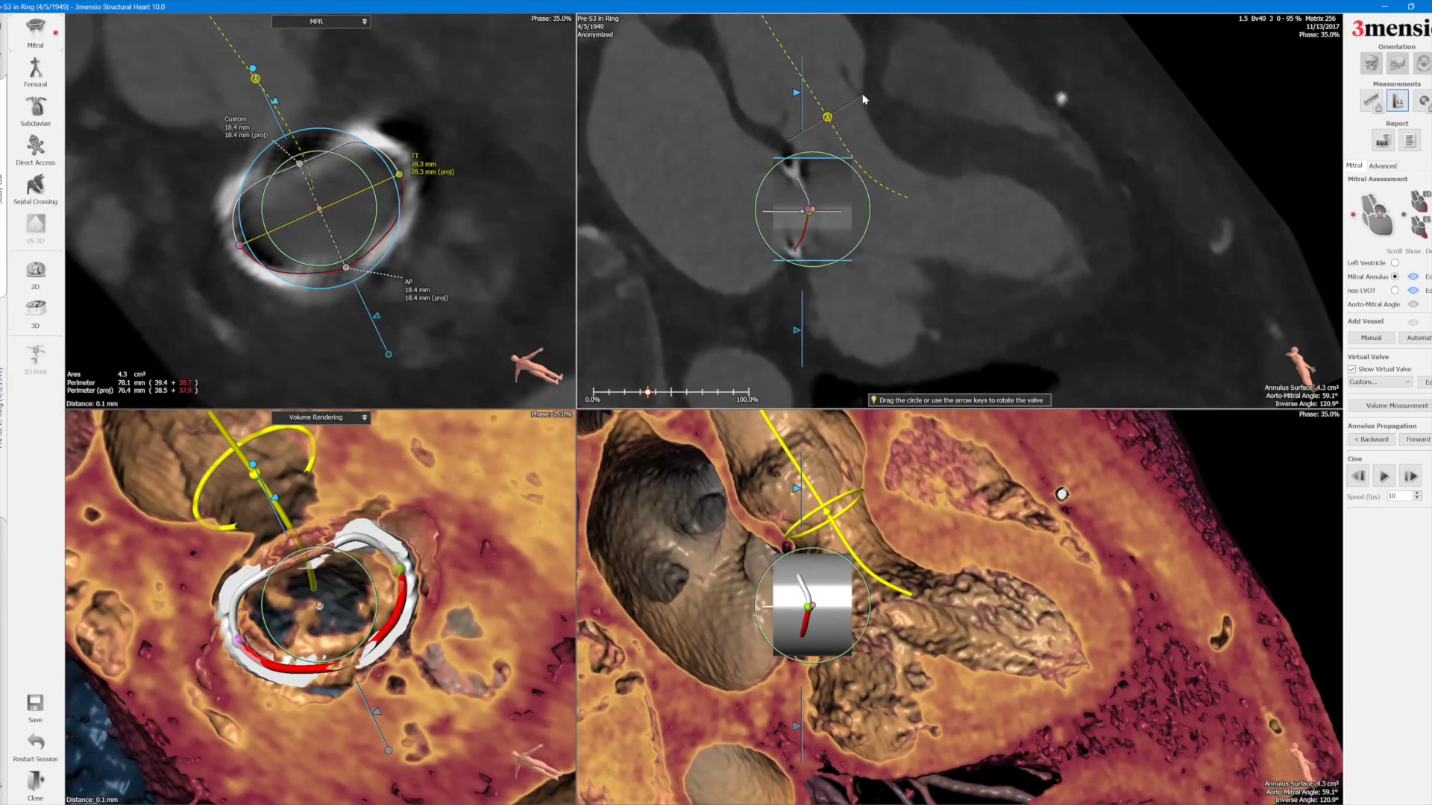
{"action": "left_click", "coordinate": [803, 130]}
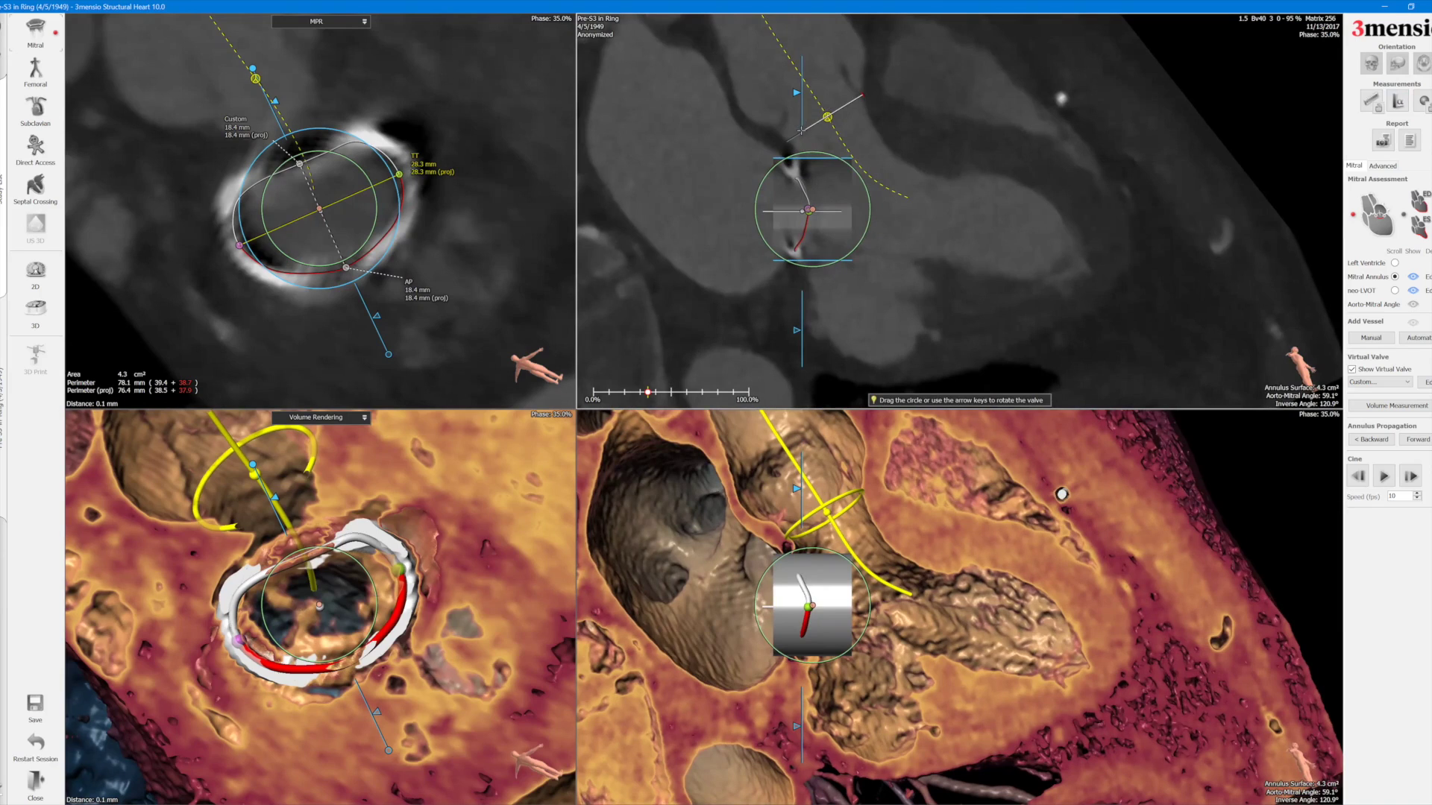
{"action": "left_click", "coordinate": [804, 341]}
Add the angle view to the report as "Aortomitral angle", with the measurement values placed in the screenshot.
{"action": "left_click", "coordinate": [735, 122]}
{"action": "type", "text": "Aortomitral angle"}
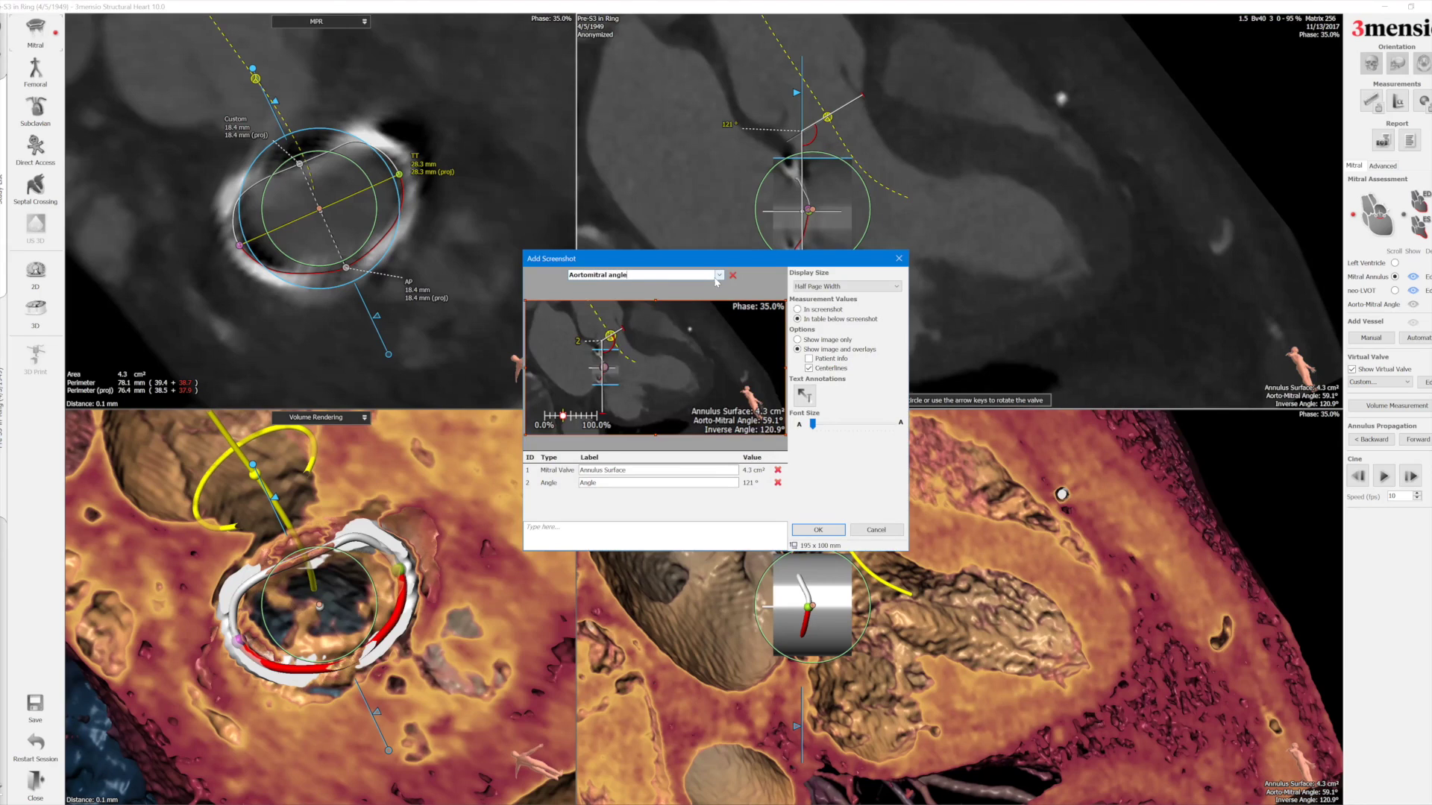
{"action": "left_click", "coordinate": [797, 309]}
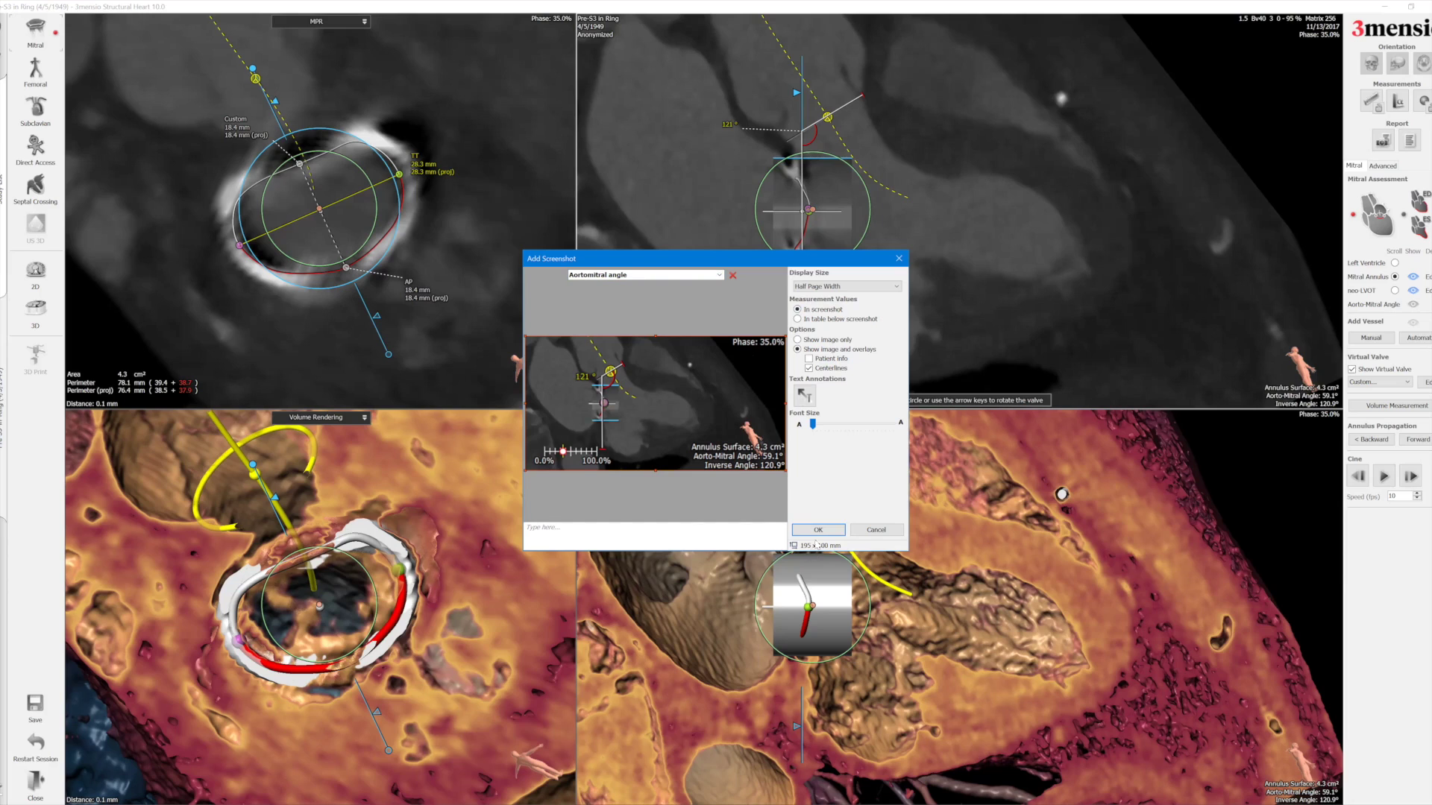
{"action": "left_click", "coordinate": [818, 530]}
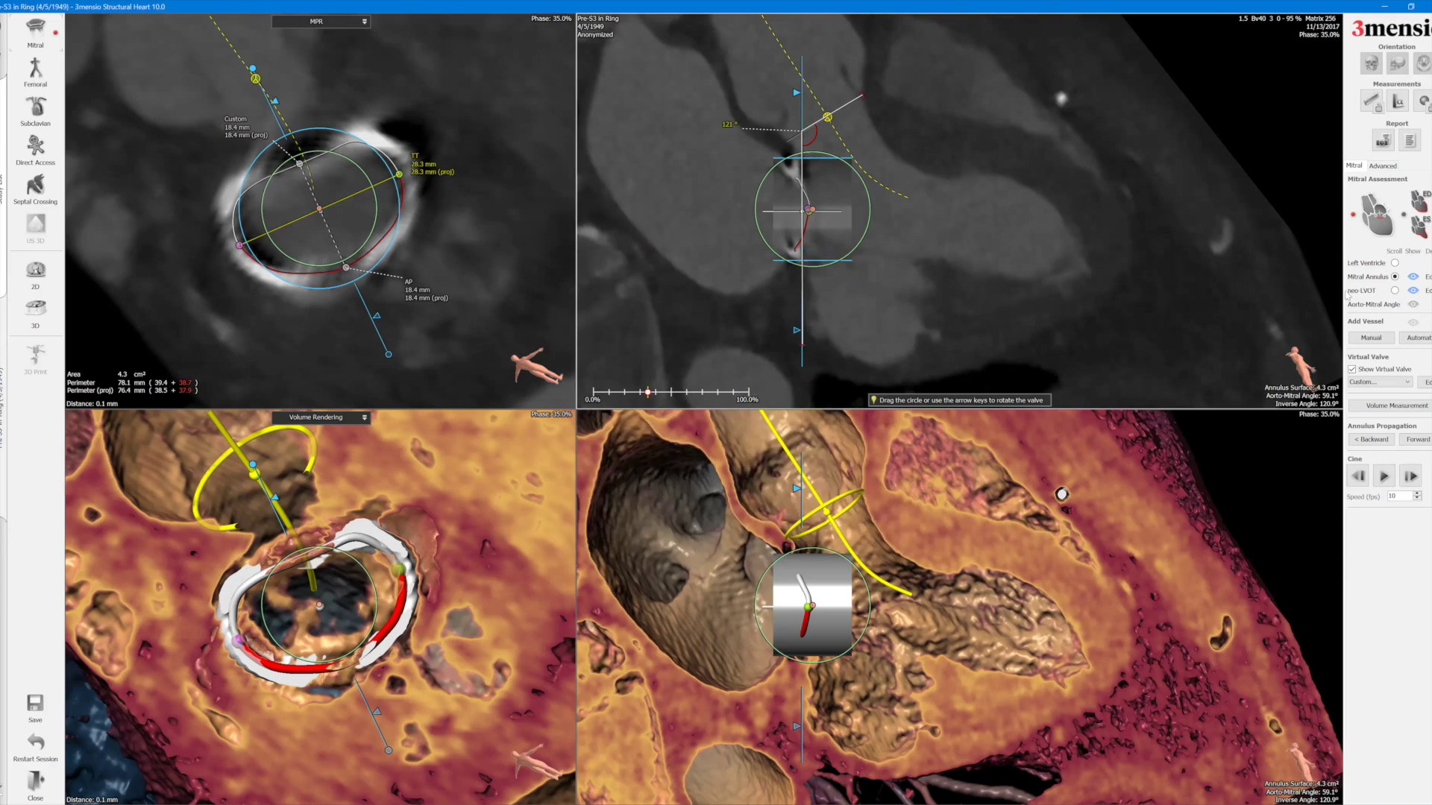
Switch to the neo-LVOT assessment and move the cross-section plane to a distance of 12.4 mm, through the virtual valve.
{"action": "left_click", "coordinate": [1394, 291]}
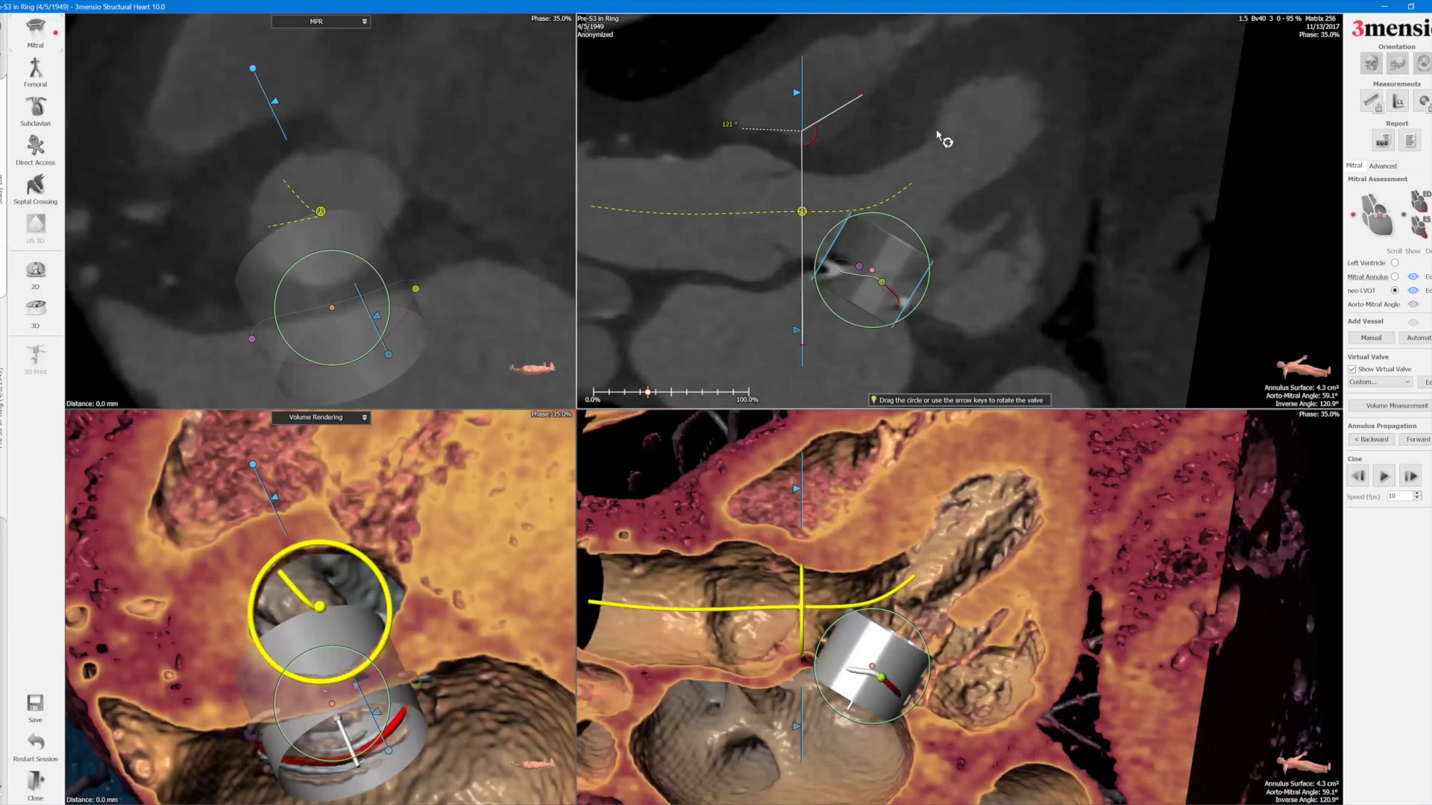
{"action": "left_click_drag", "start_coordinate": [938, 139], "coordinate": [935, 147]}
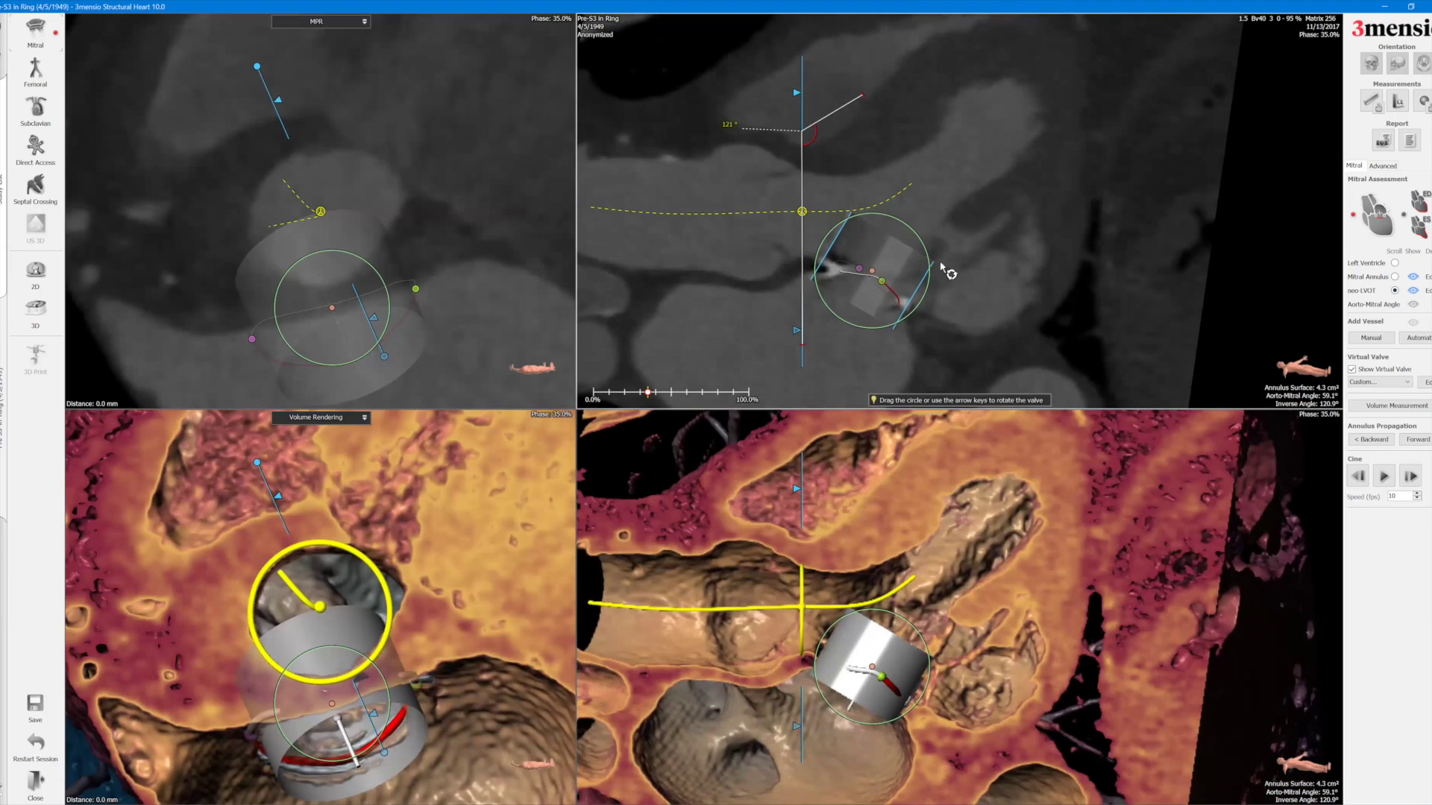
{"action": "left_click_drag", "start_coordinate": [808, 364], "coordinate": [865, 368]}
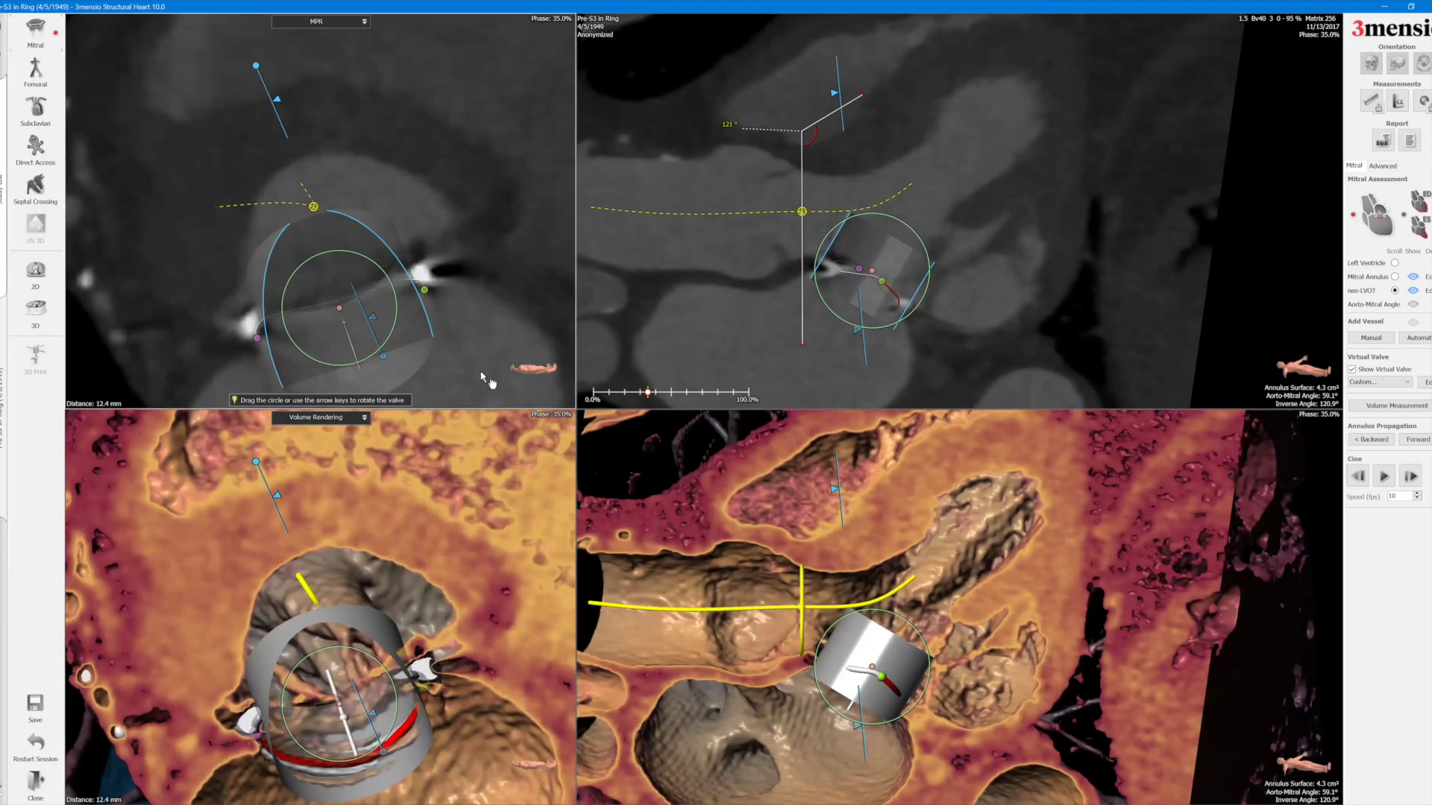
{"action": "left_click_drag", "start_coordinate": [489, 370], "coordinate": [472, 338]}
Trace a polygon around the neo-LVOT lumen alongside the virtual valve in the cross-section.
{"action": "right_click", "coordinate": [417, 107]}
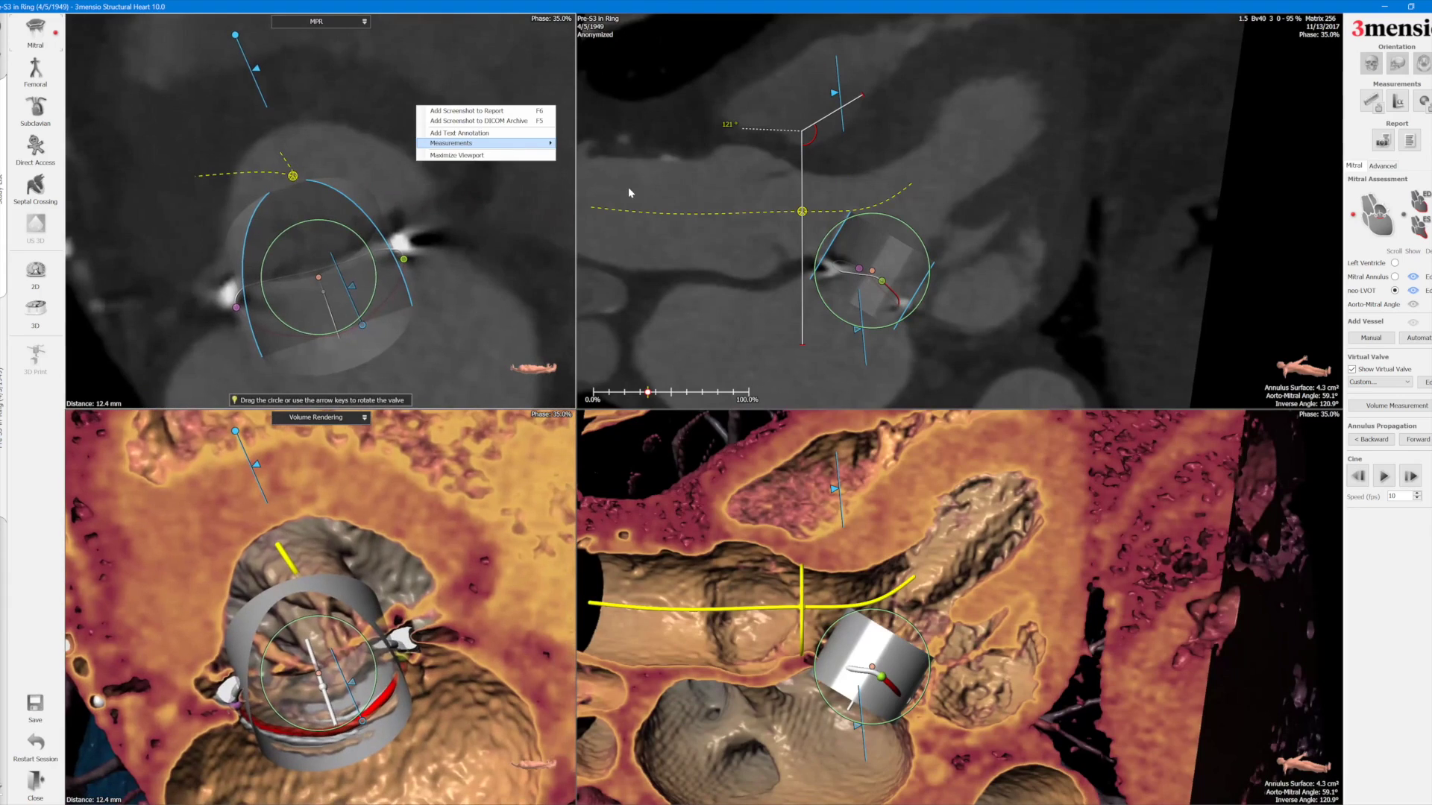
{"action": "mouse_move", "coordinate": [477, 144]}
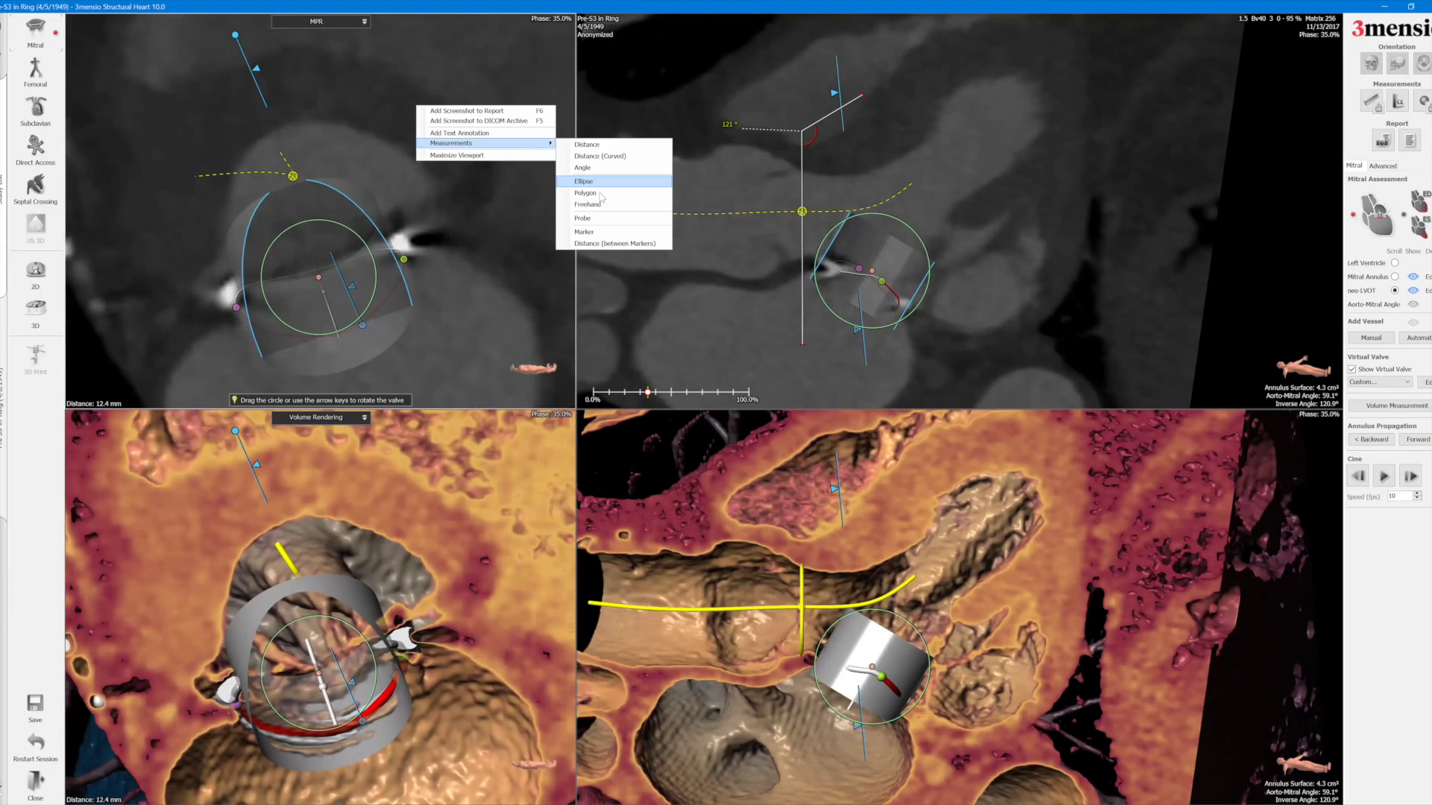
{"action": "left_click", "coordinate": [599, 182]}
{"action": "mouse_move", "coordinate": [340, 125]}
{"action": "left_mouse_down"}
{"action": "mouse_move", "coordinate": [278, 121]}
{"action": "mouse_move", "coordinate": [237, 159]}
{"action": "mouse_move", "coordinate": [222, 203]}
{"action": "mouse_move", "coordinate": [232, 270]}
{"action": "mouse_move", "coordinate": [272, 190]}
{"action": "mouse_move", "coordinate": [314, 181]}
{"action": "mouse_move", "coordinate": [377, 218]}
{"action": "mouse_move", "coordinate": [397, 208]}
{"action": "mouse_move", "coordinate": [426, 177]}
{"action": "mouse_move", "coordinate": [400, 145]}
{"action": "left_mouse_up"}
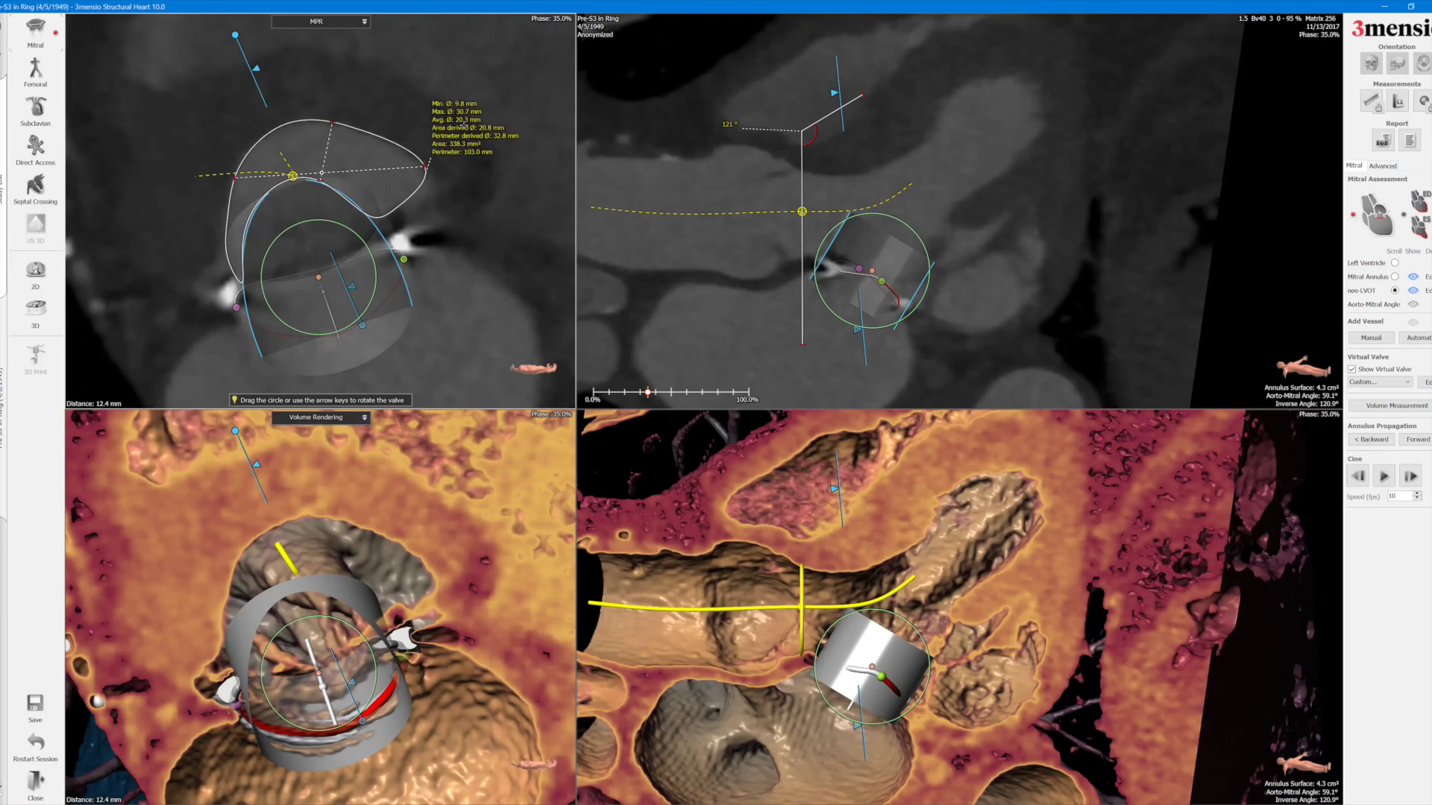
Move the measurement values clear of the outline and add the cross-section to the report as "Neo-LVOT @ 30".
{"action": "right_click", "coordinate": [384, 53]}
{"action": "left_click", "coordinate": [406, 62]}
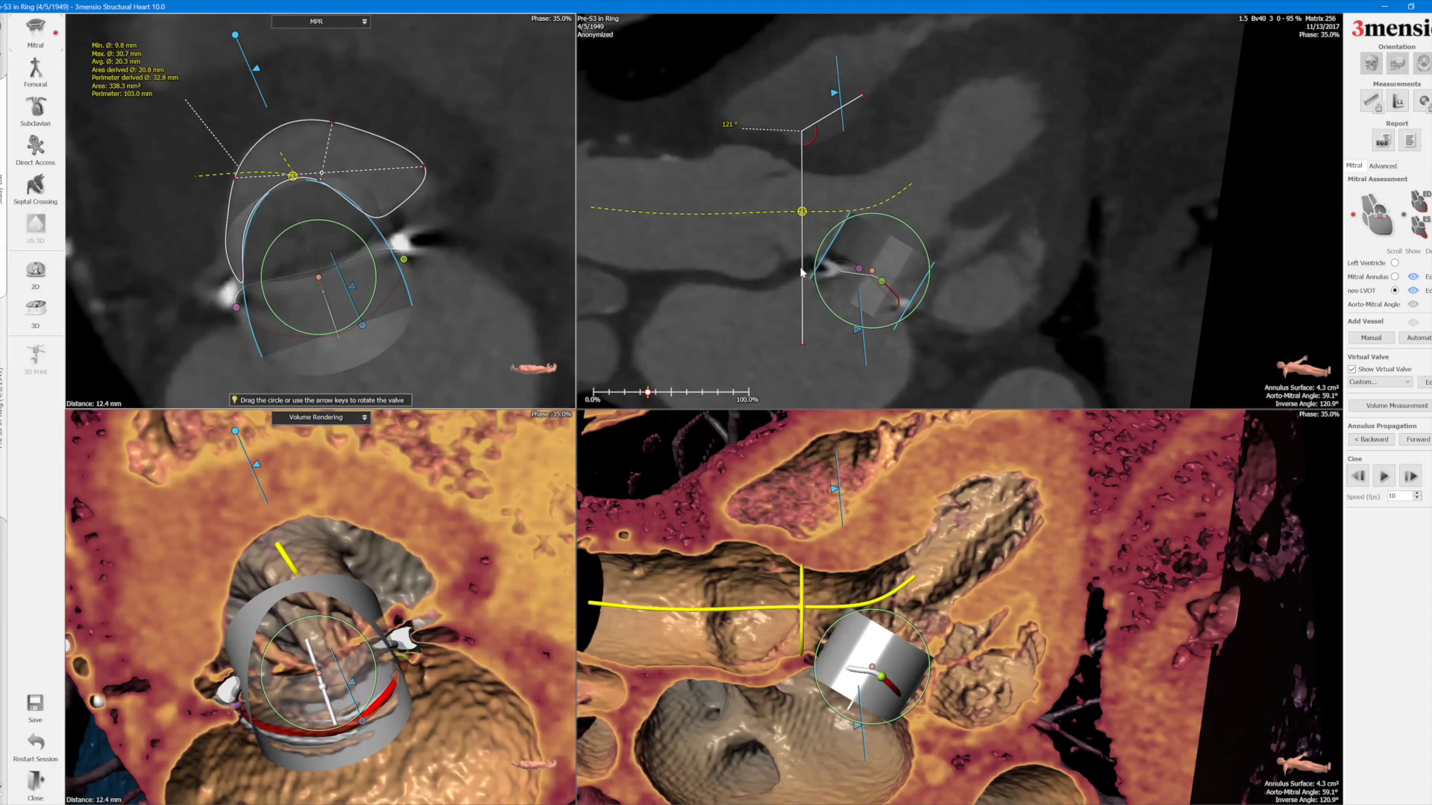
{"action": "left_click_drag", "start_coordinate": [552, 340], "coordinate": [548, 337]}
{"action": "type", "text": "Neo-LV"}
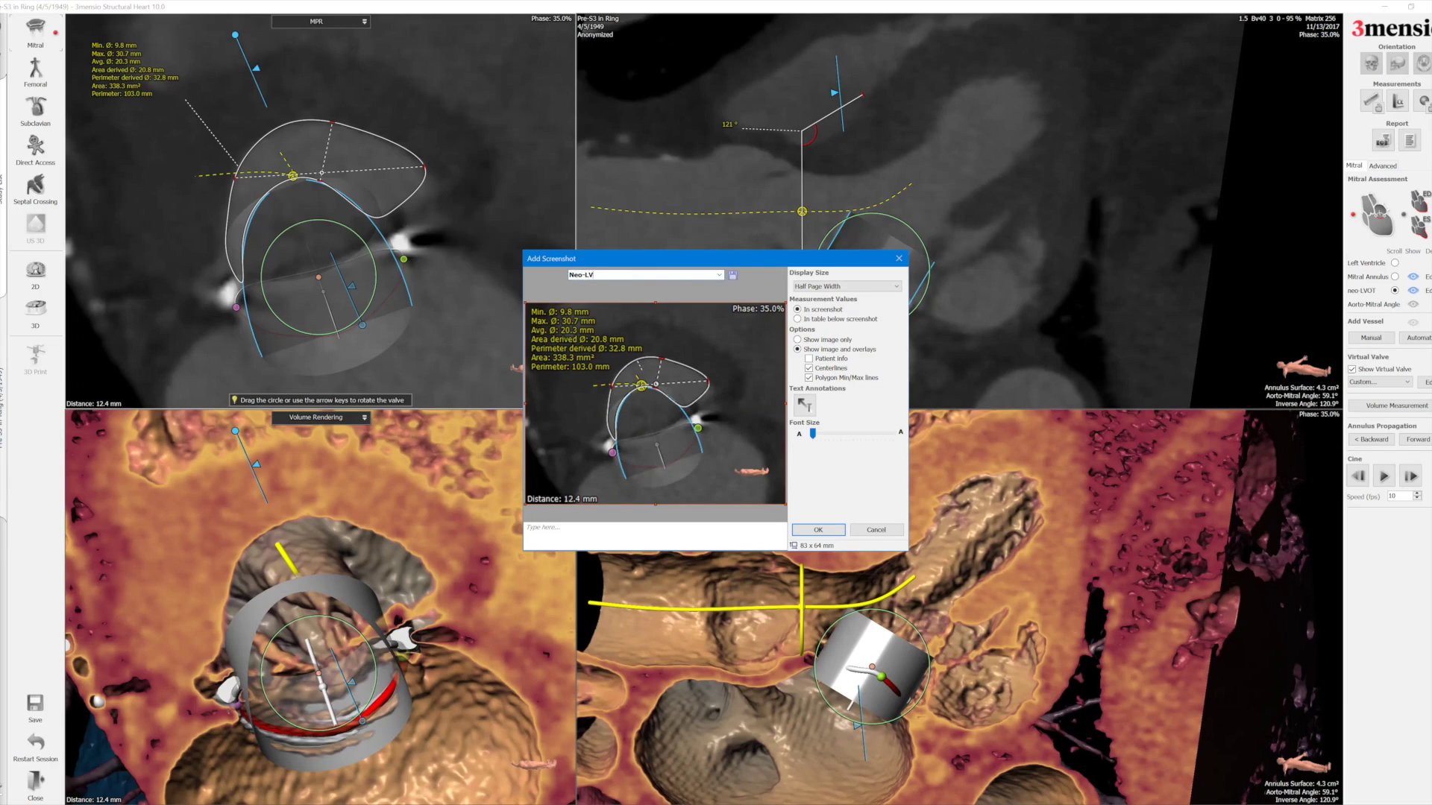
{"action": "type", "text": "OT @ 30"}
{"action": "key", "text": "Return"}
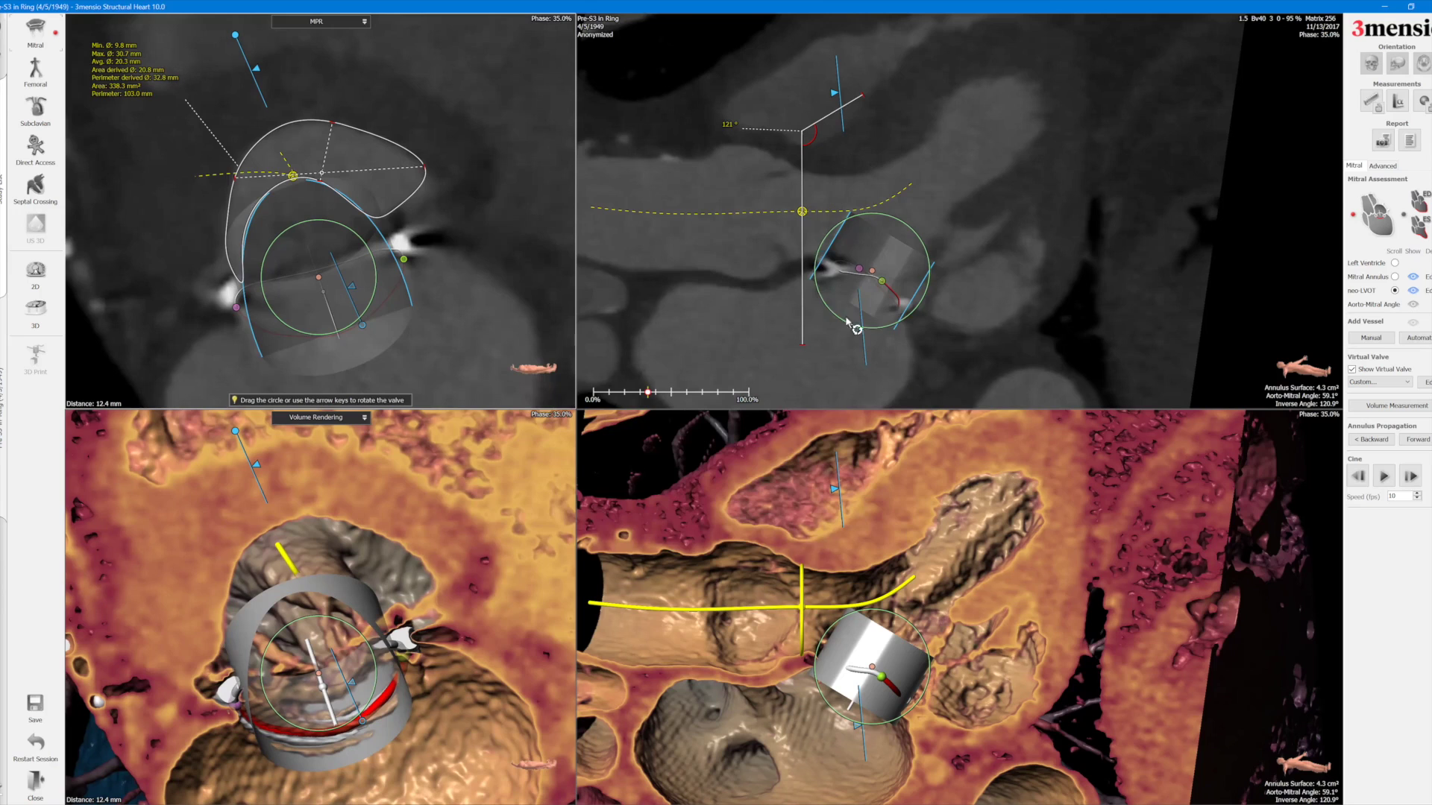
Delete the existing neo-LVOT outline and move the cross-section plane to a distance of about 8.6 mm.
{"action": "left_click_drag", "start_coordinate": [861, 344], "coordinate": [840, 346]}
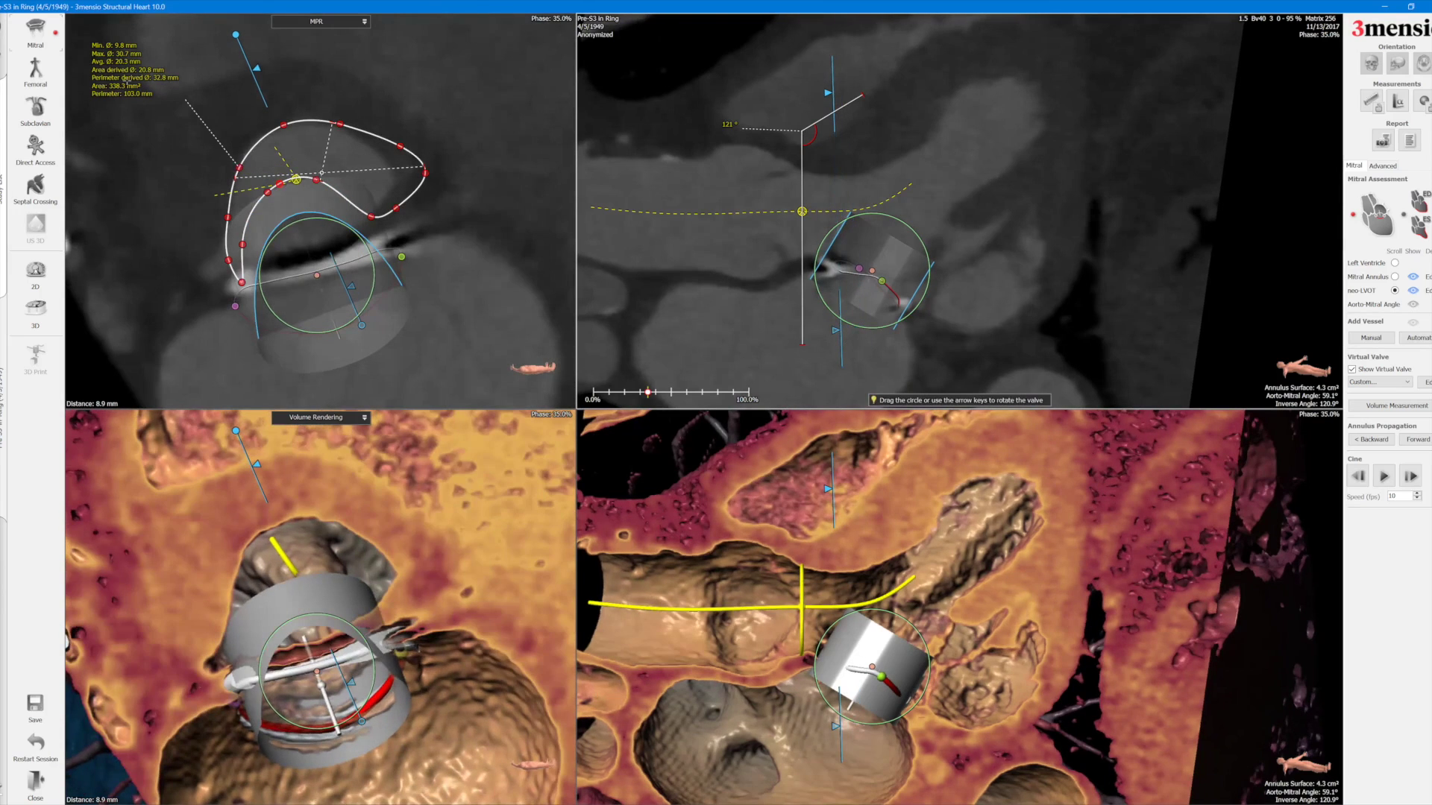
{"action": "right_click", "coordinate": [118, 70]}
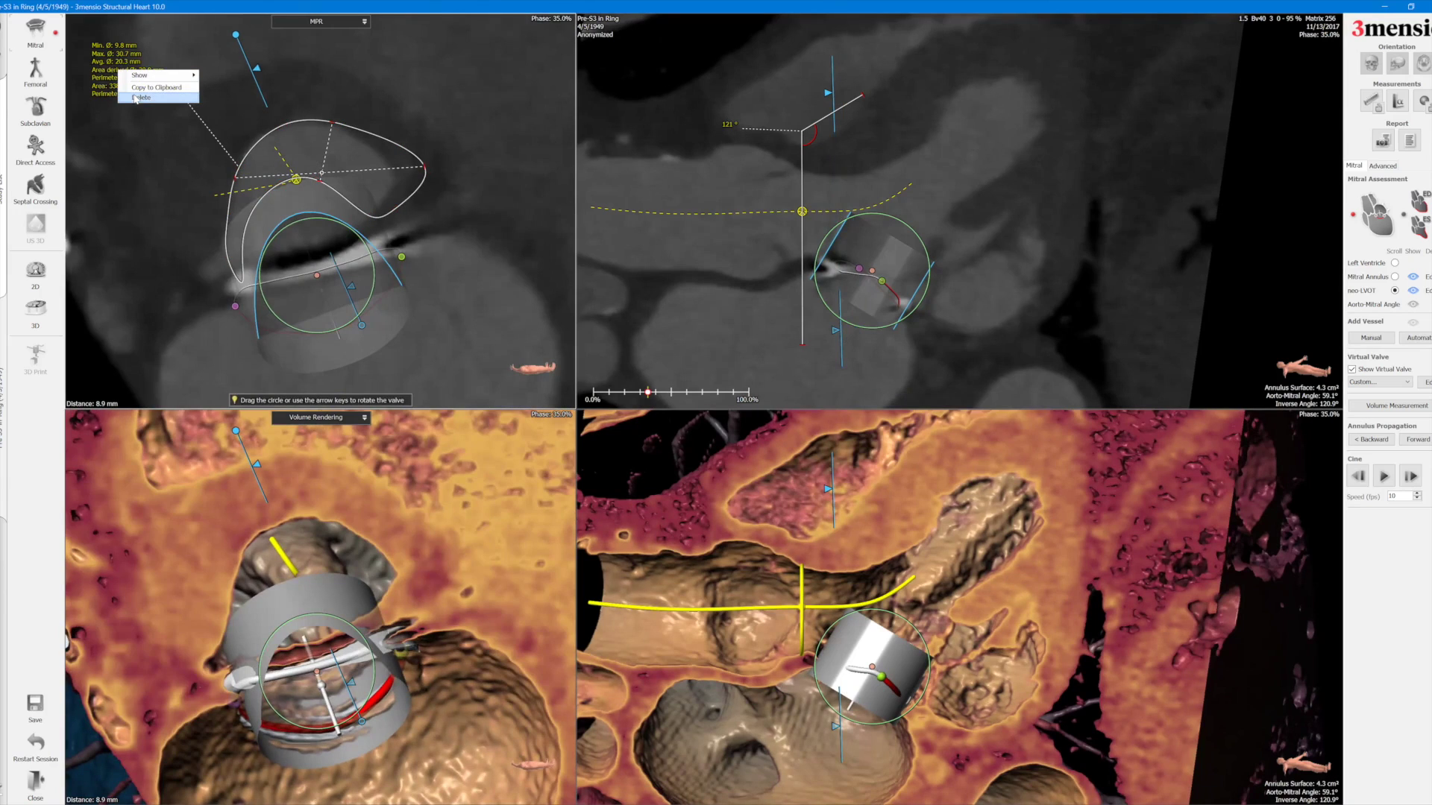
{"action": "left_click", "coordinate": [142, 98]}
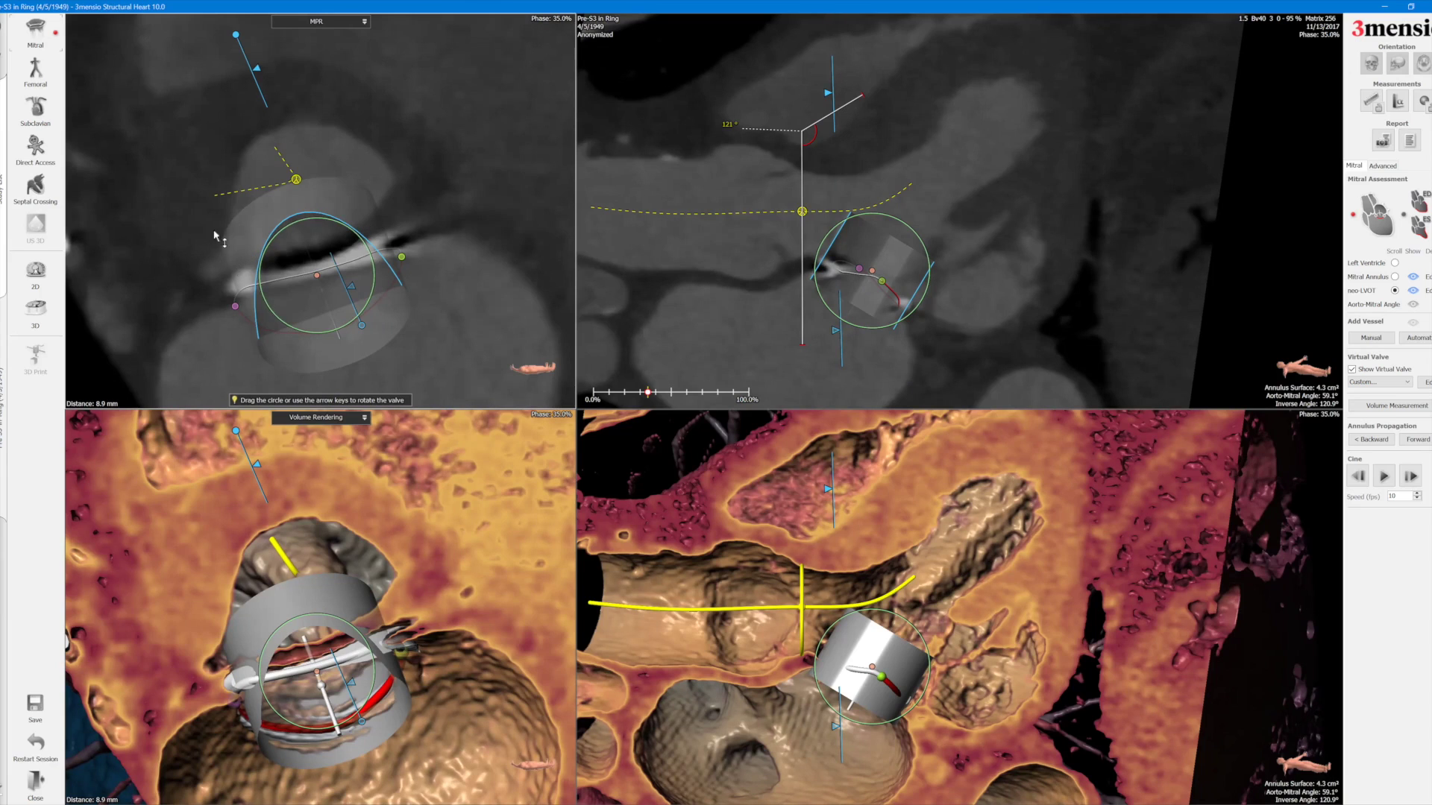
{"action": "mouse_move", "coordinate": [834, 358]}
{"action": "left_mouse_down"}
{"action": "mouse_move", "coordinate": [816, 351]}
{"action": "mouse_move", "coordinate": [847, 351]}
{"action": "left_mouse_up"}
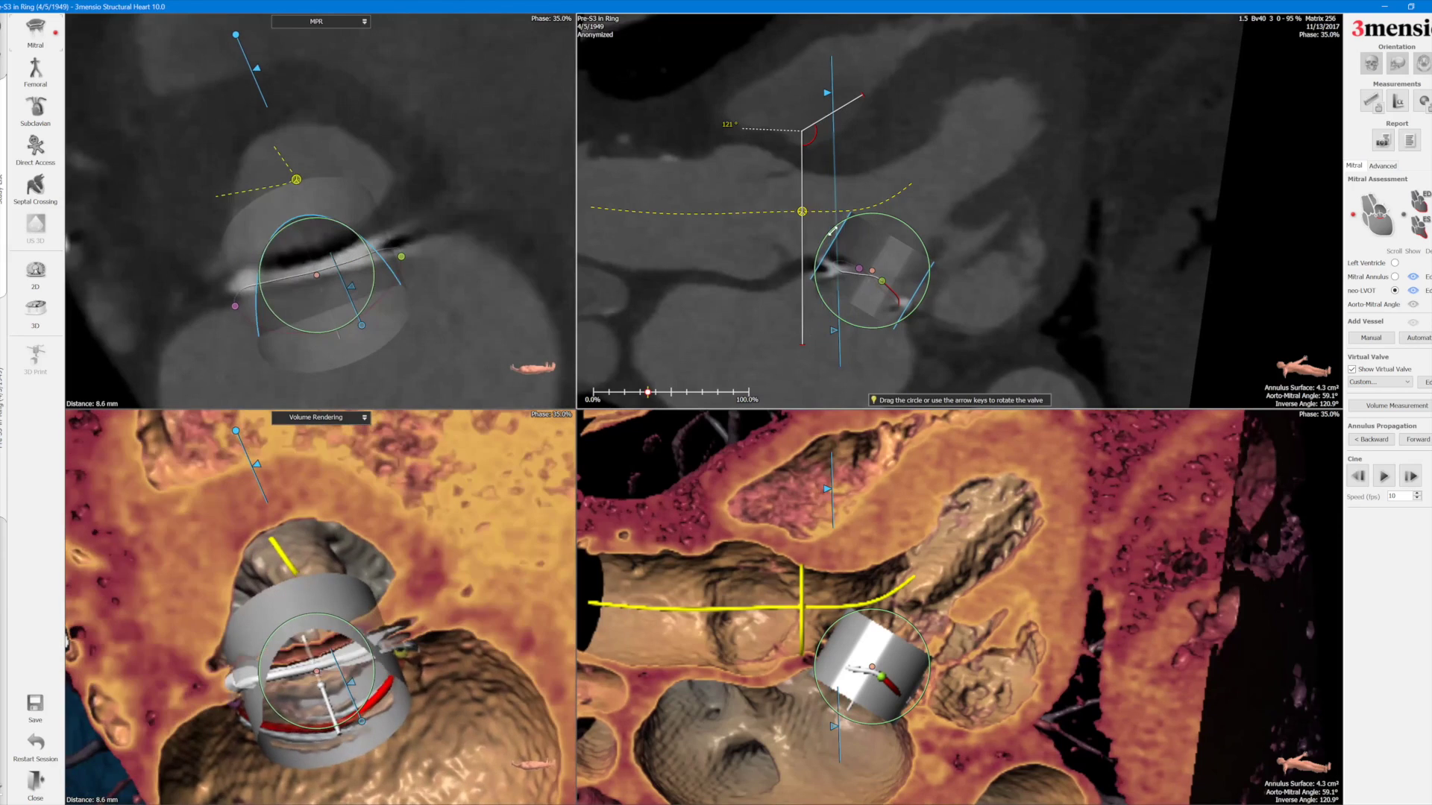
Trace a new polygon around the neo-LVOT on this plane, move its values aside, and fine-tune the contour points.
{"action": "right_click", "coordinate": [392, 88]}
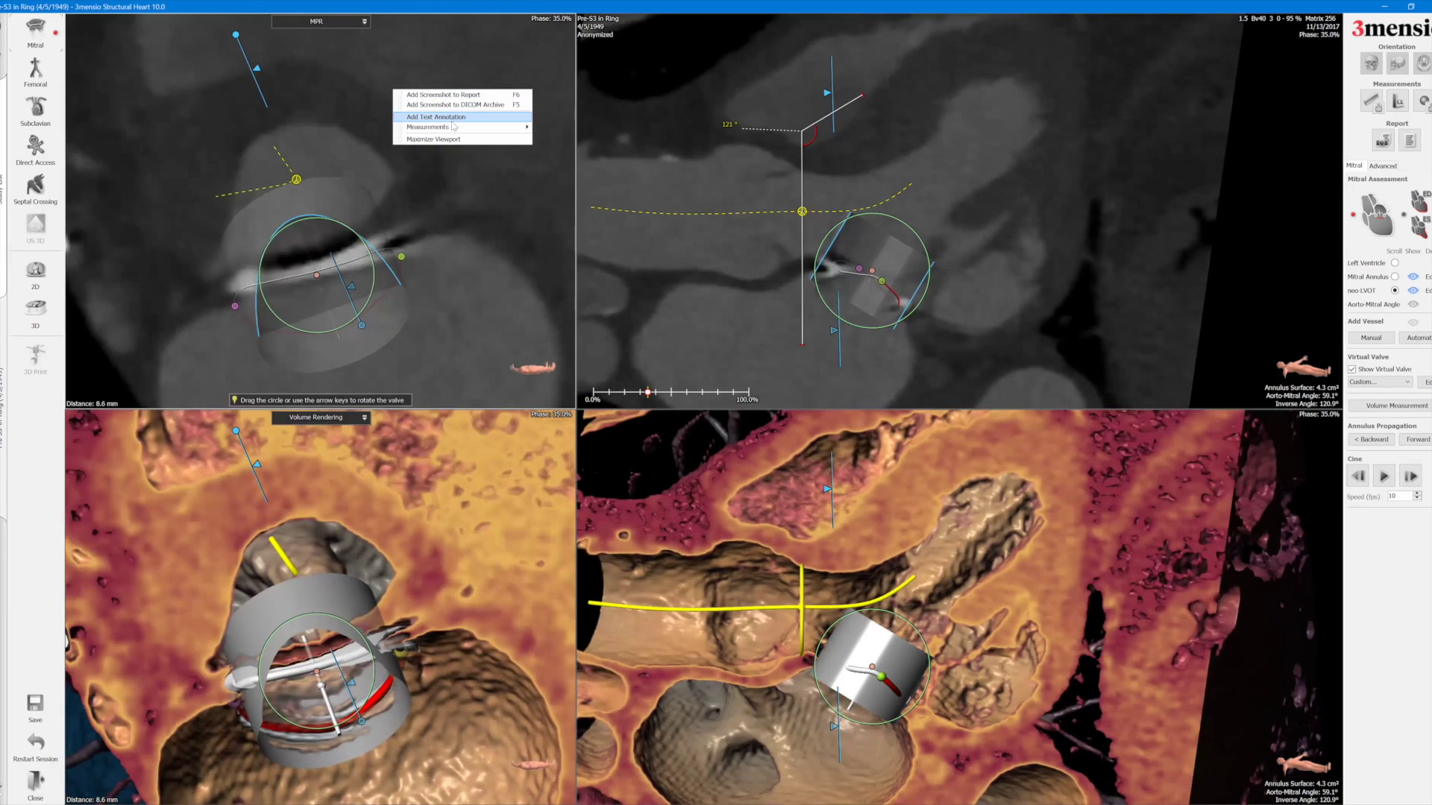
{"action": "mouse_move", "coordinate": [527, 132]}
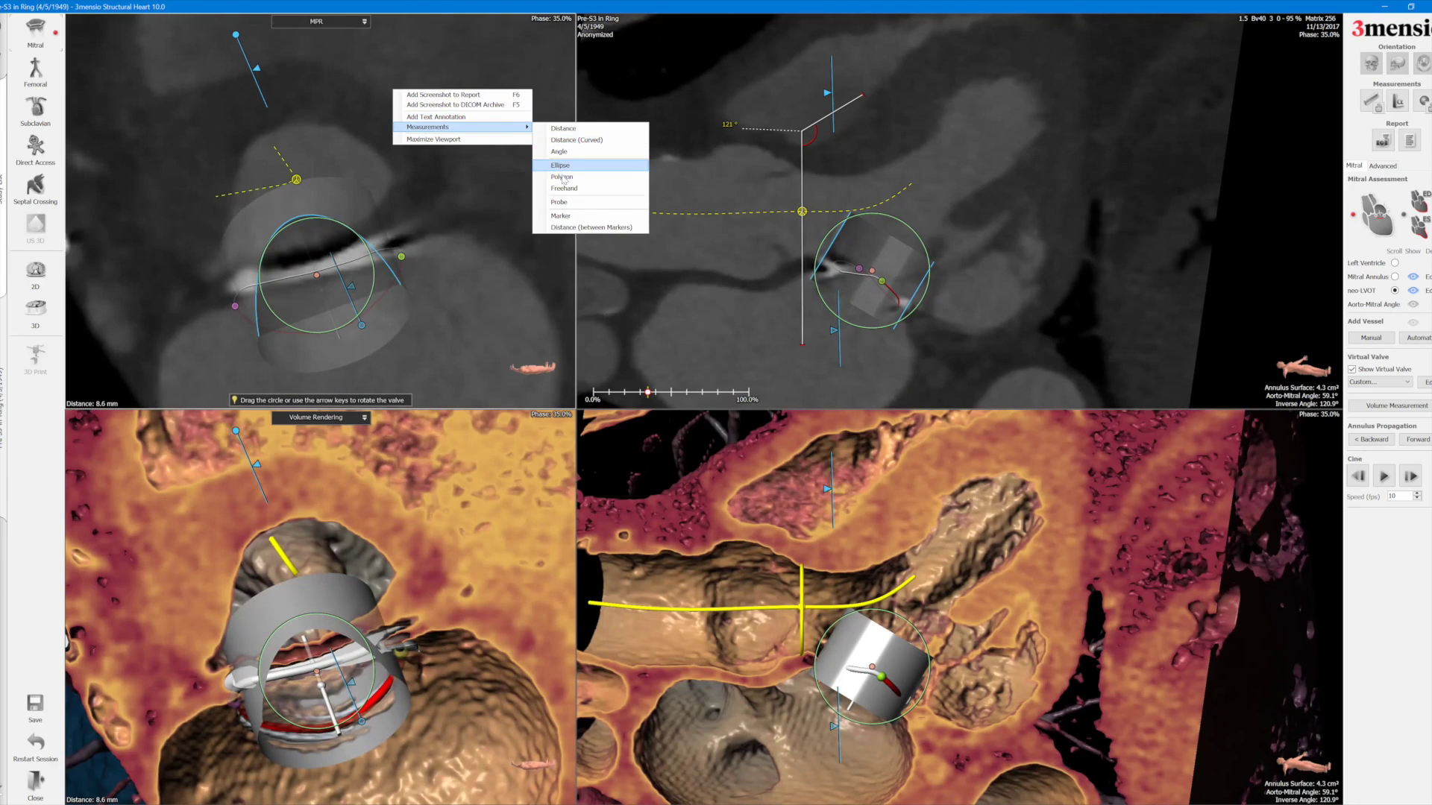
{"action": "left_click", "coordinate": [559, 153]}
{"action": "left_click", "coordinate": [318, 124]}
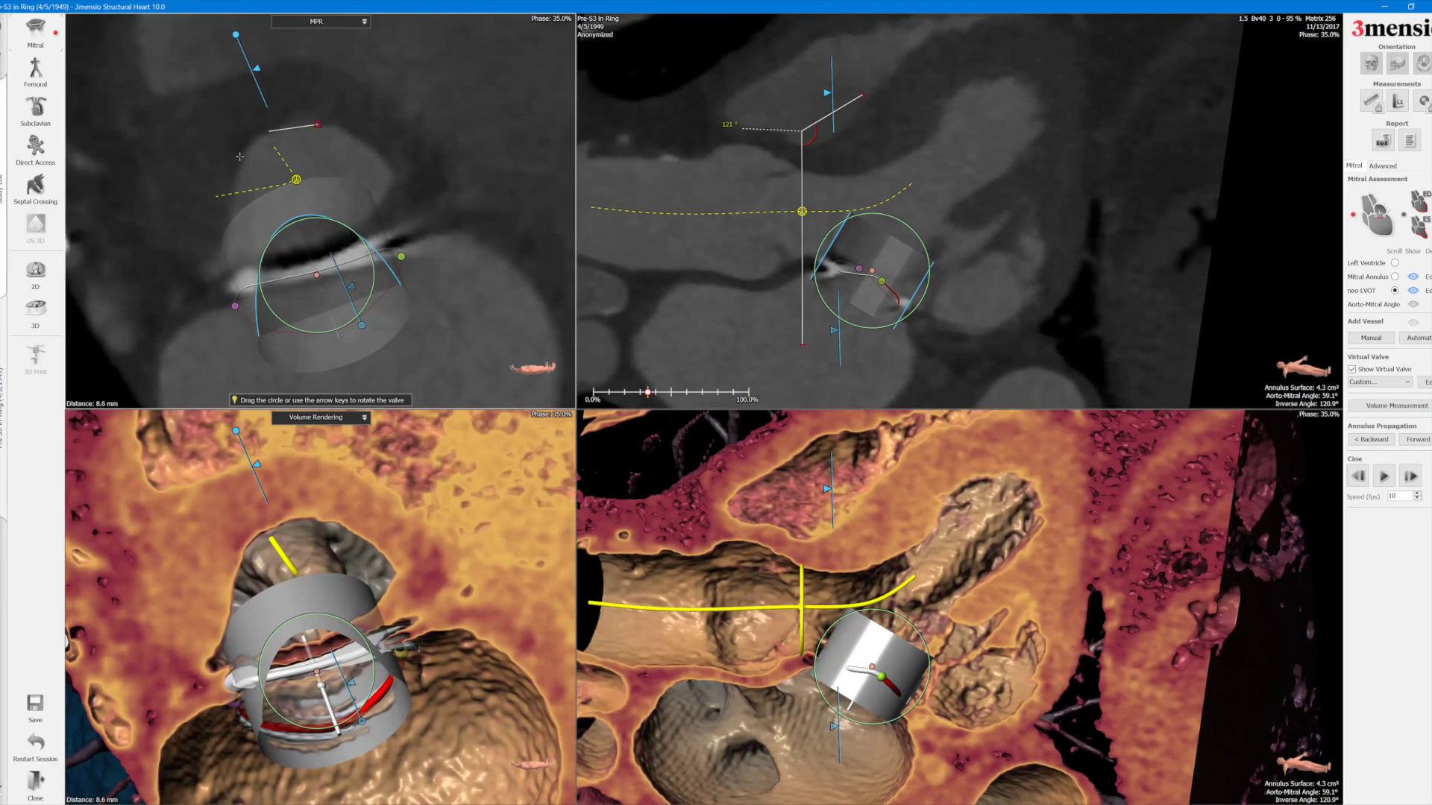
{"action": "left_click", "coordinate": [233, 186]}
{"action": "left_click", "coordinate": [241, 269]}
{"action": "left_click", "coordinate": [367, 218]}
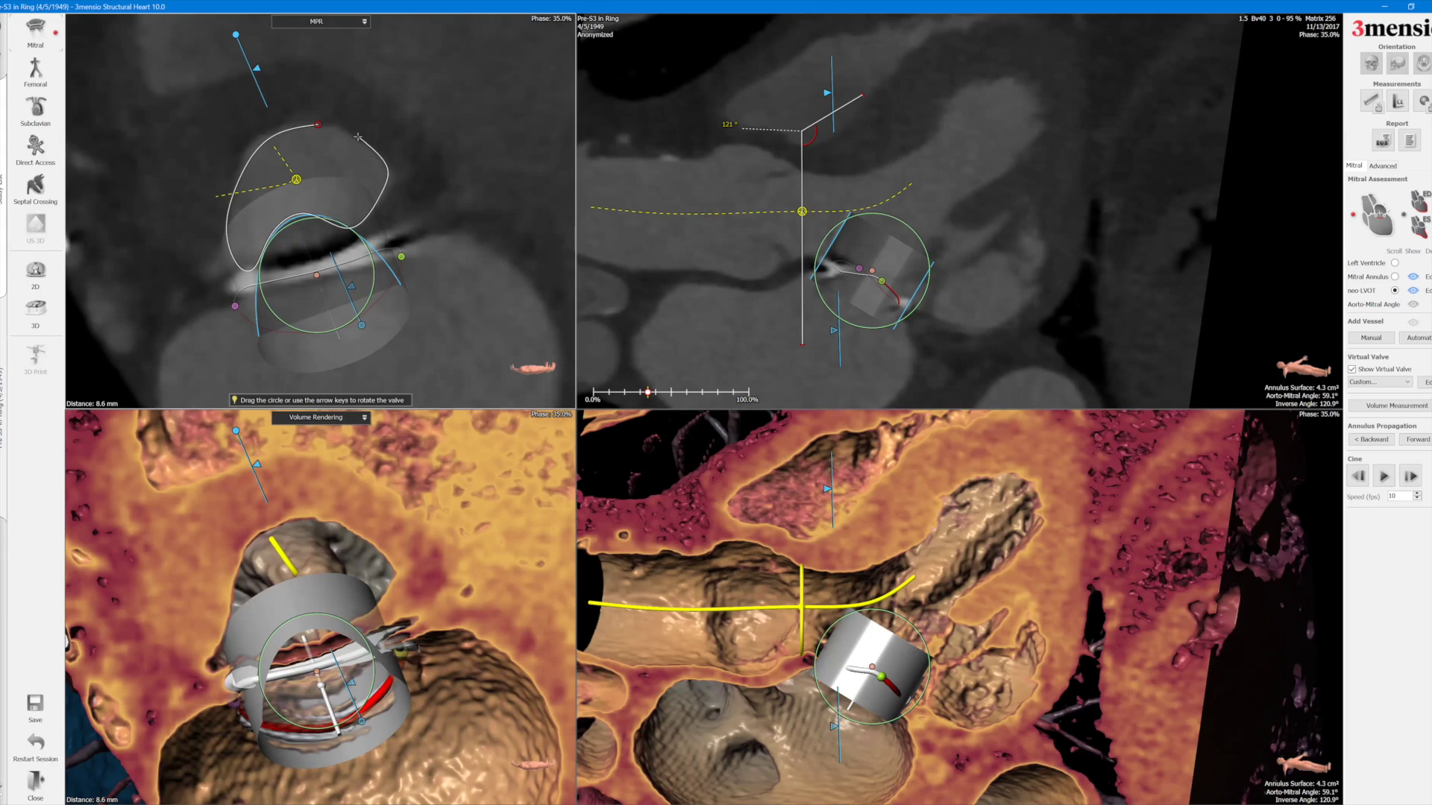
{"action": "double_click", "coordinate": [387, 130]}
{"action": "left_click_drag", "start_coordinate": [388, 128], "coordinate": [89, 72]}
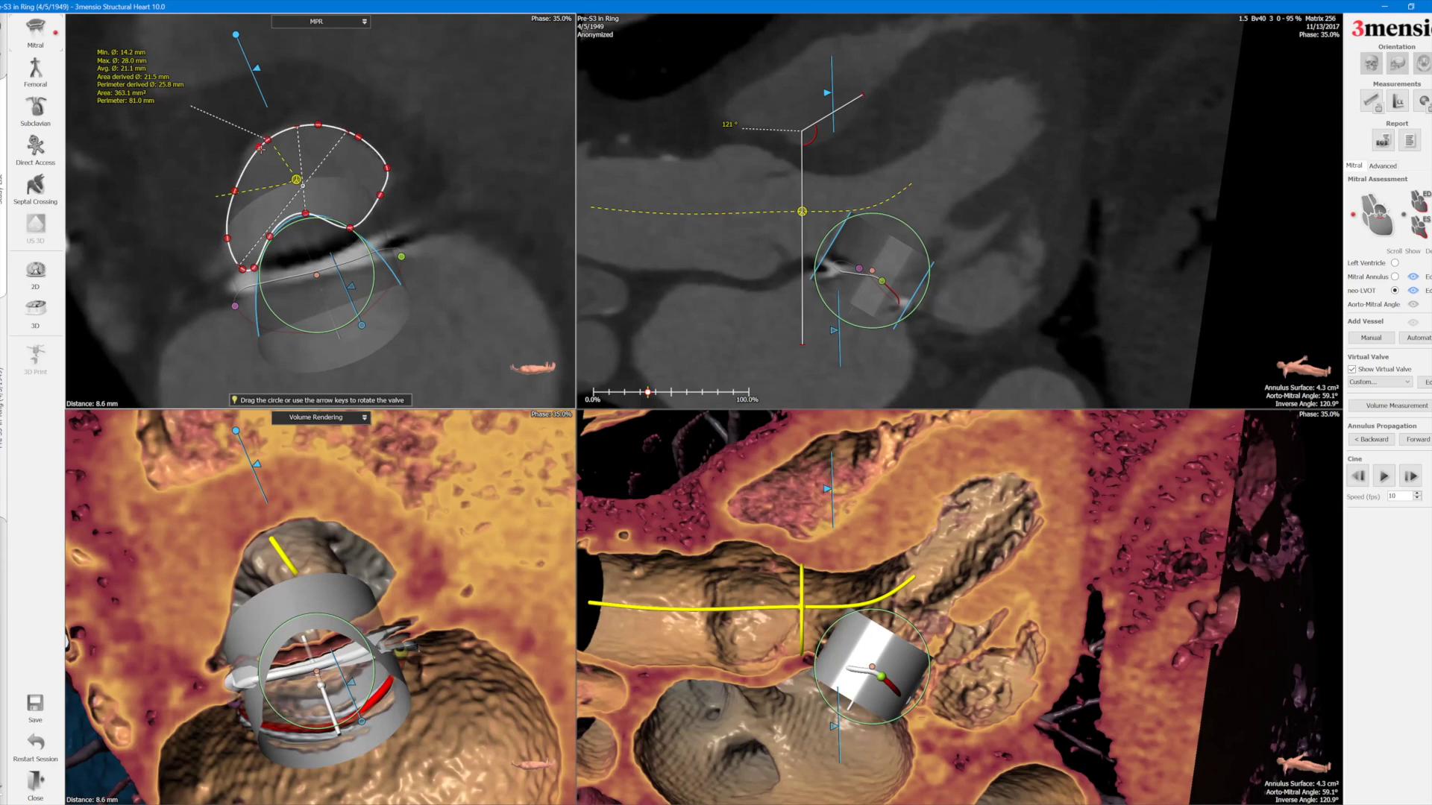
{"action": "left_click_drag", "start_coordinate": [265, 144], "coordinate": [231, 192]}
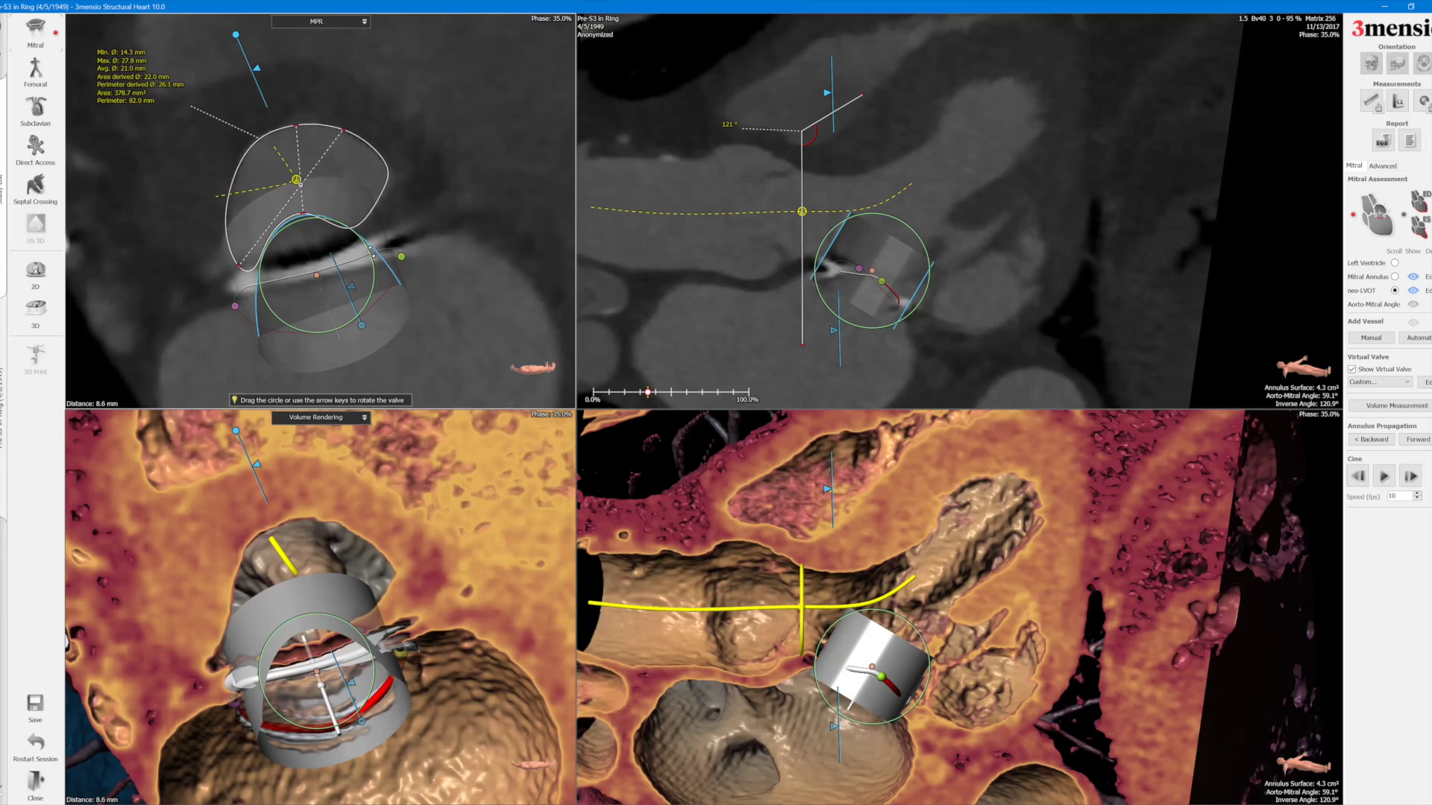
{"action": "left_click_drag", "start_coordinate": [349, 228], "coordinate": [344, 225]}
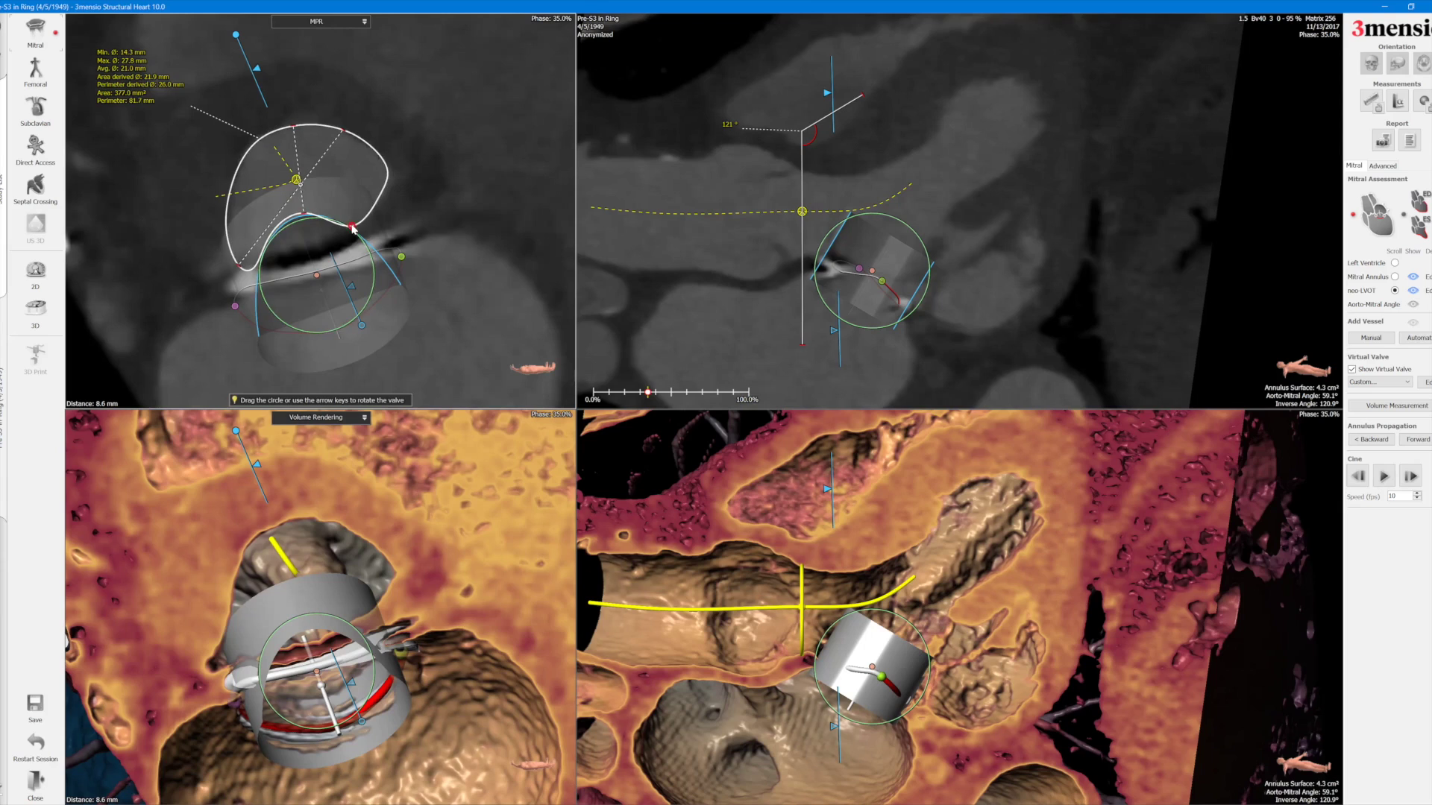
{"action": "right_click", "coordinate": [441, 87]}
{"action": "key", "text": "Return"}
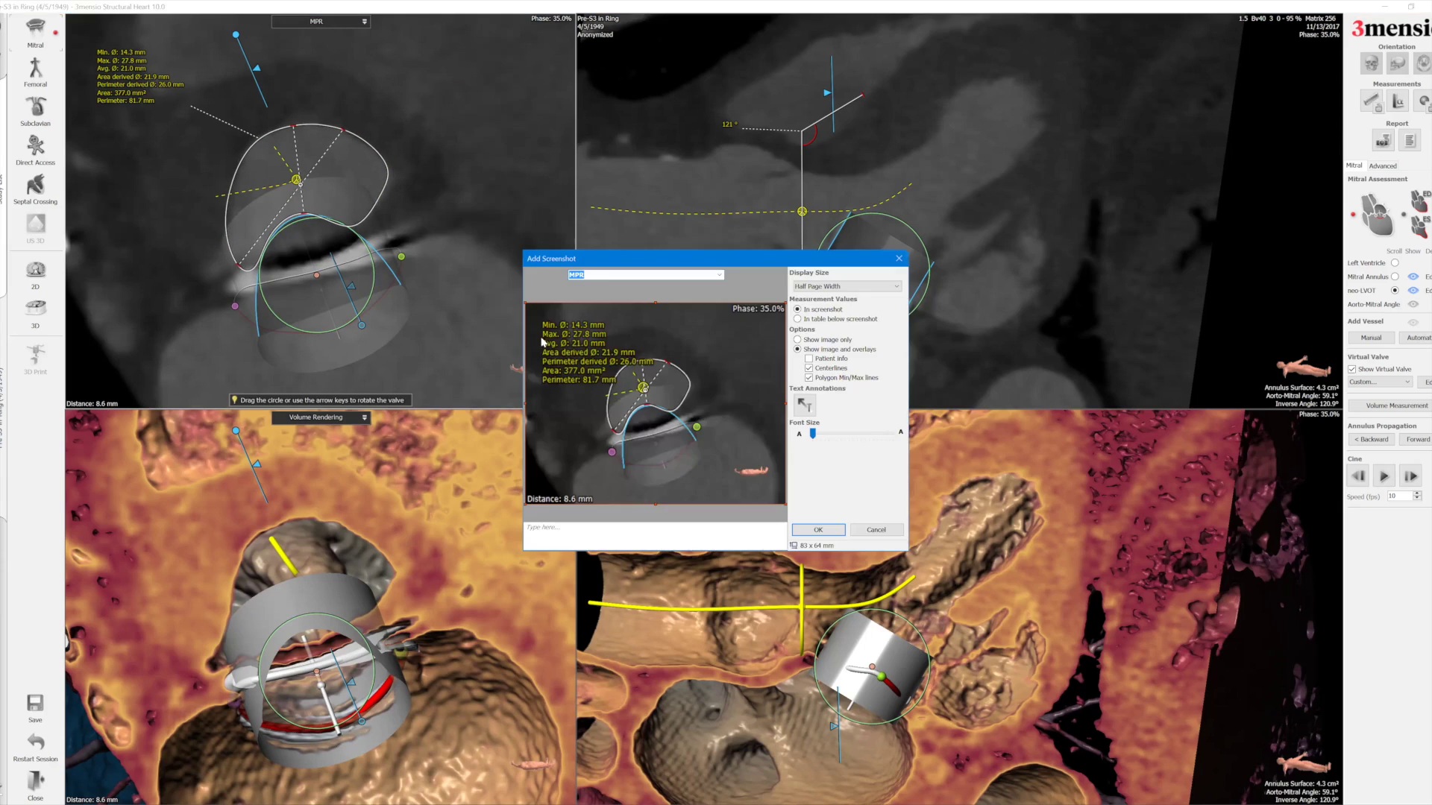
{"action": "left_click_drag", "start_coordinate": [545, 331], "coordinate": [537, 315]}
{"action": "double_click", "coordinate": [624, 273]}
{"action": "type", "text": "Neo-"}
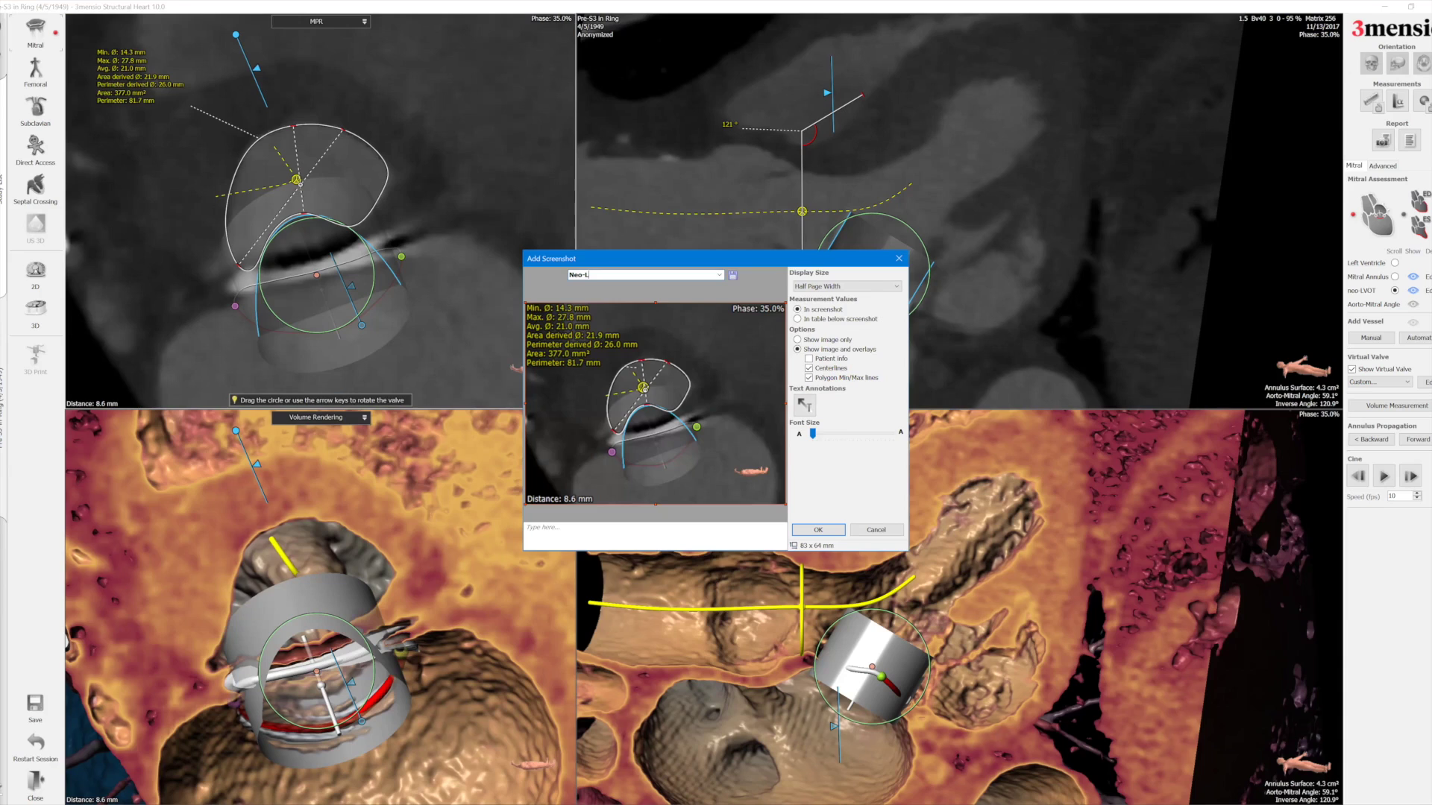
{"action": "type", "text": "LVOT #2 @0"}
{"action": "key", "text": "Return"}
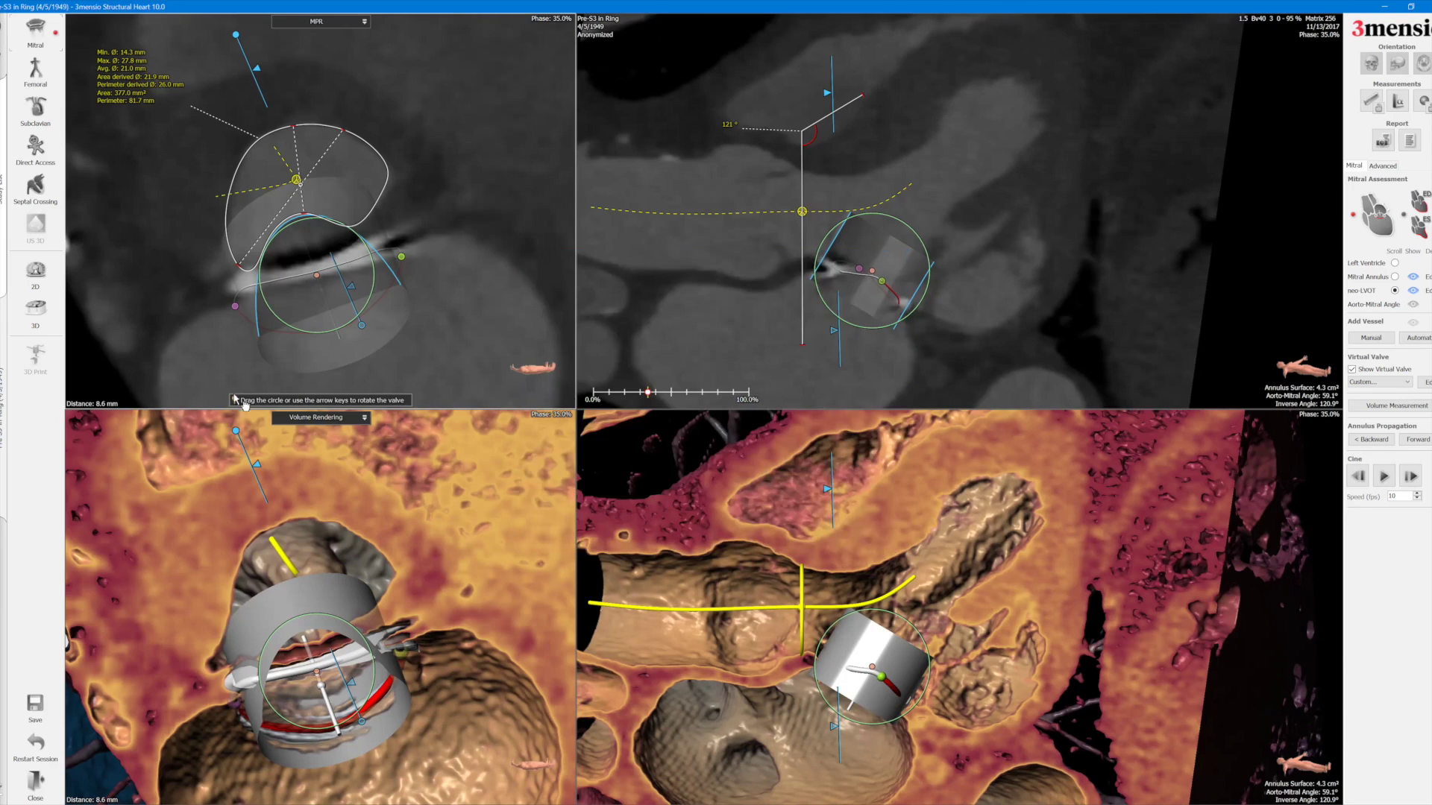
Switch to the mitral annulus view, show it as Hockey Puck (VR), and adjust the rendering window to isolate the ring and virtual valve.
{"action": "left_click", "coordinate": [1396, 277]}
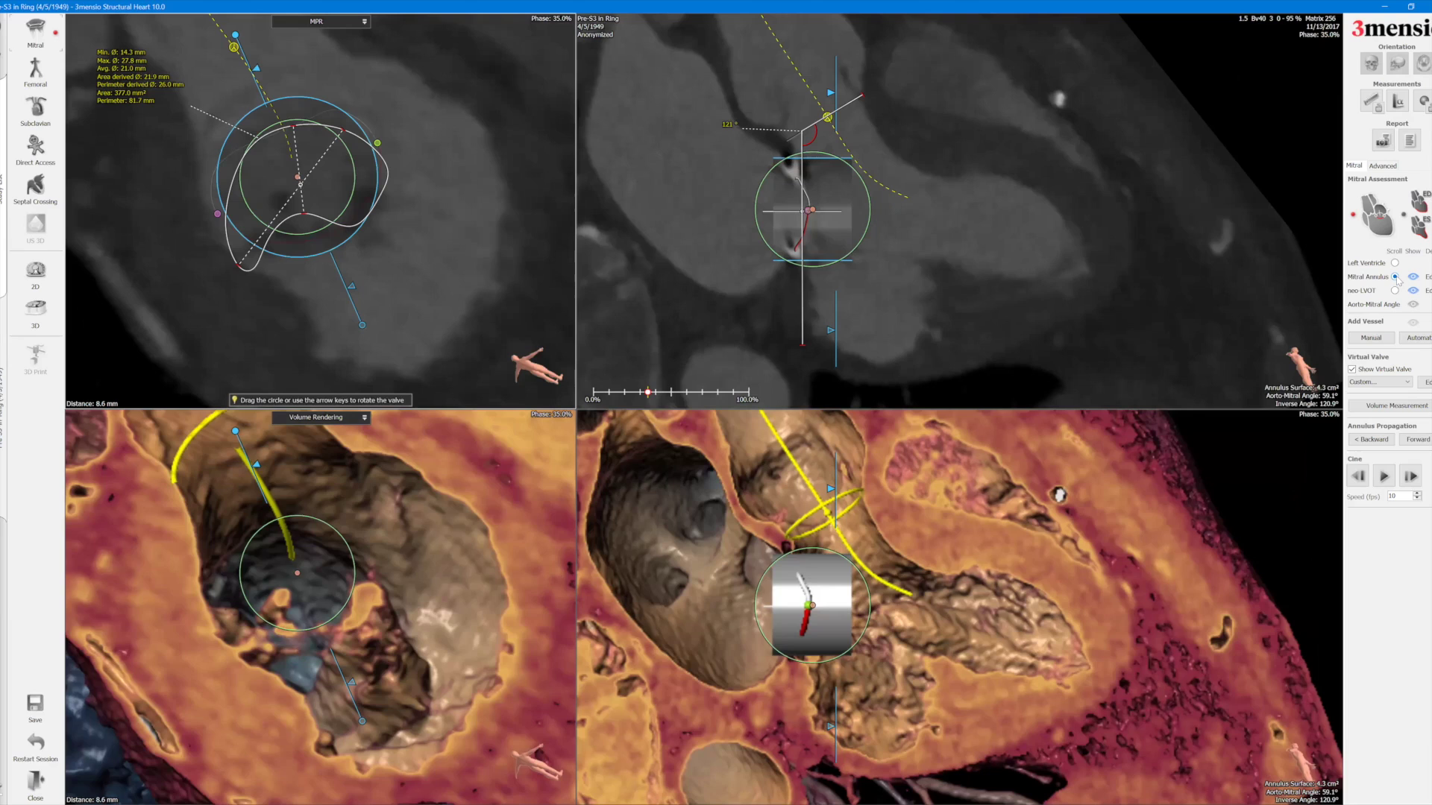
{"action": "left_click", "coordinate": [321, 418]}
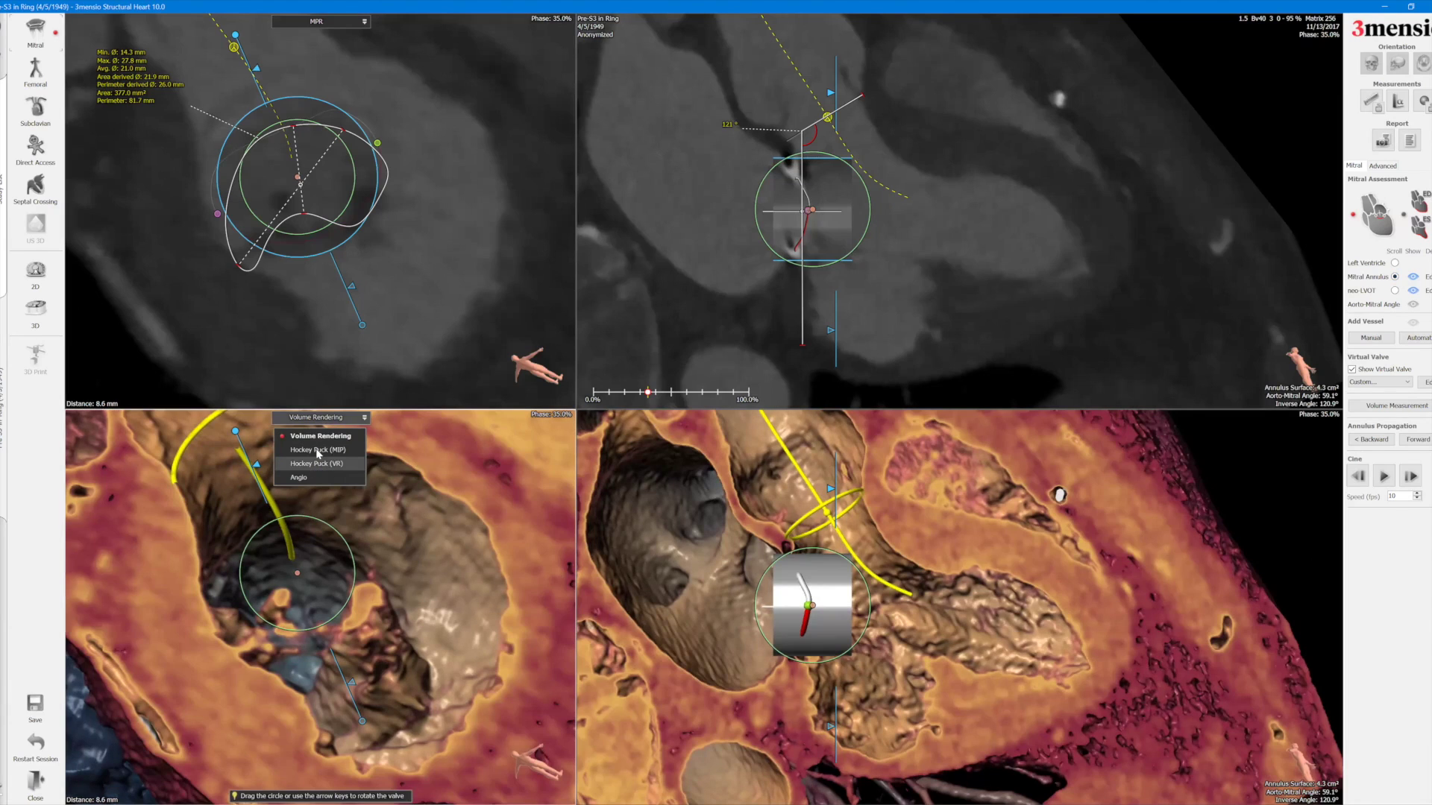
{"action": "left_click", "coordinate": [321, 464]}
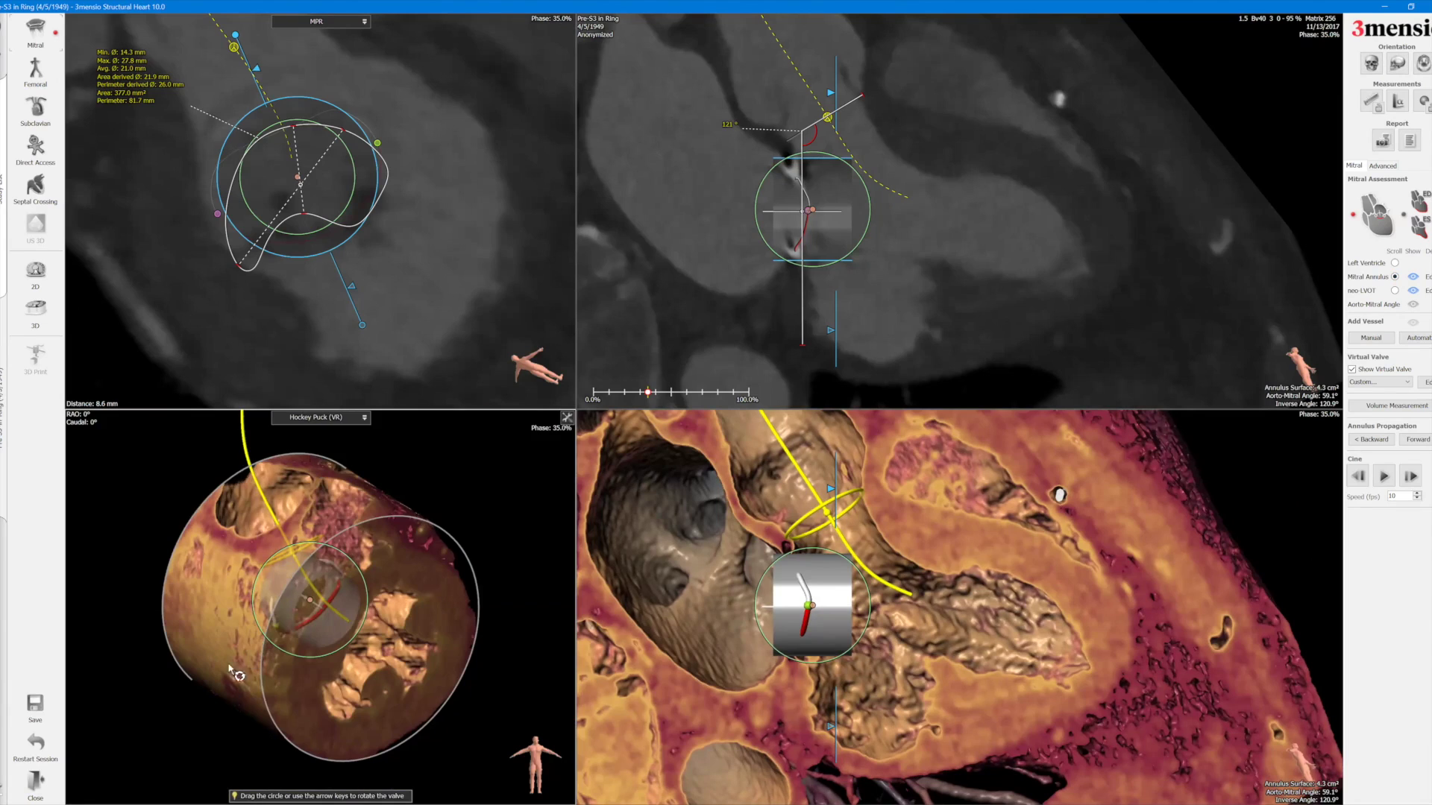
{"action": "left_click_drag", "start_coordinate": [203, 715], "coordinate": [421, 498]}
{"action": "left_click_drag", "start_coordinate": [178, 685], "coordinate": [393, 470]}
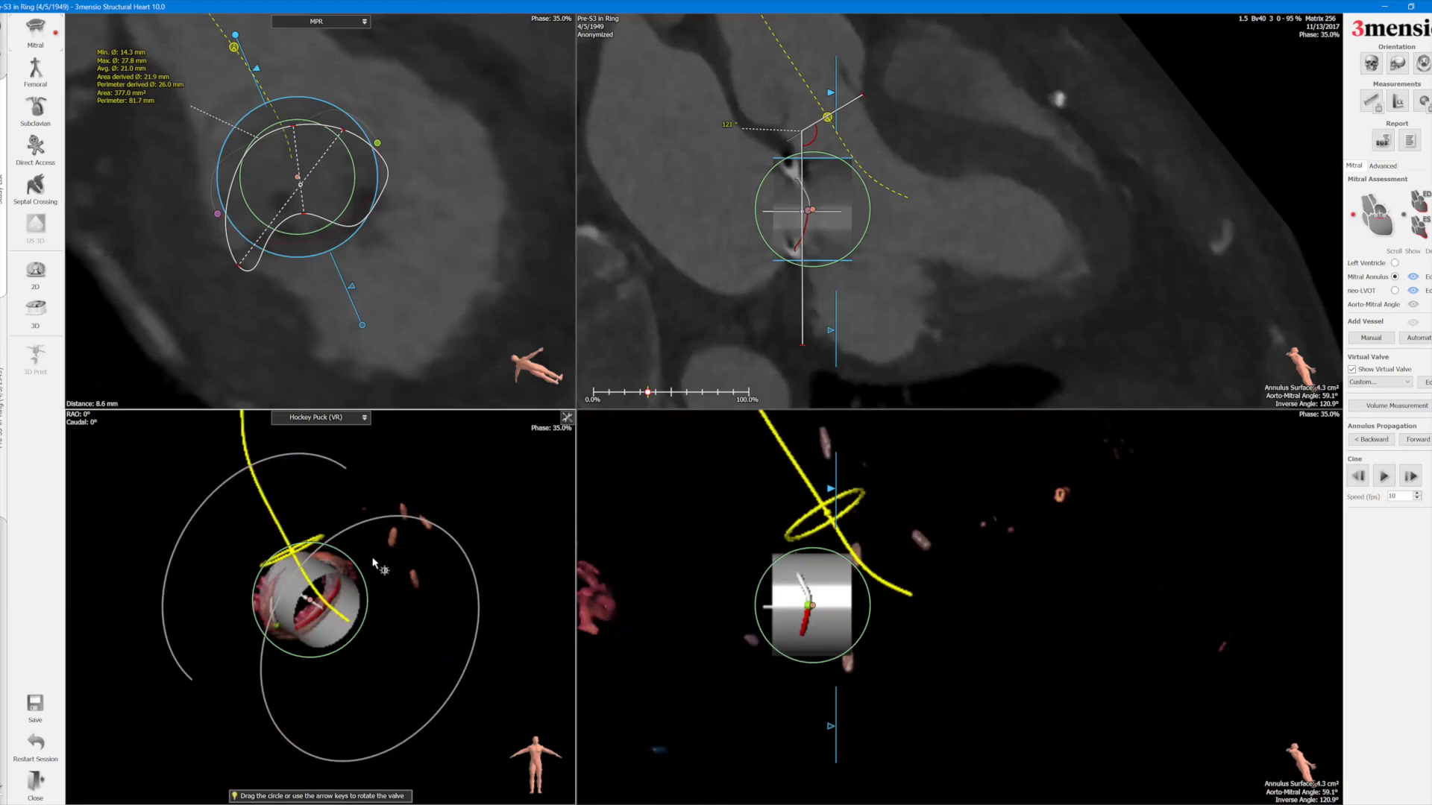
Orient the hockey puck rendering to RAO 47°, cranial 17° and add it to the report as "RAO".
{"action": "left_click_drag", "start_coordinate": [221, 723], "coordinate": [417, 663]}
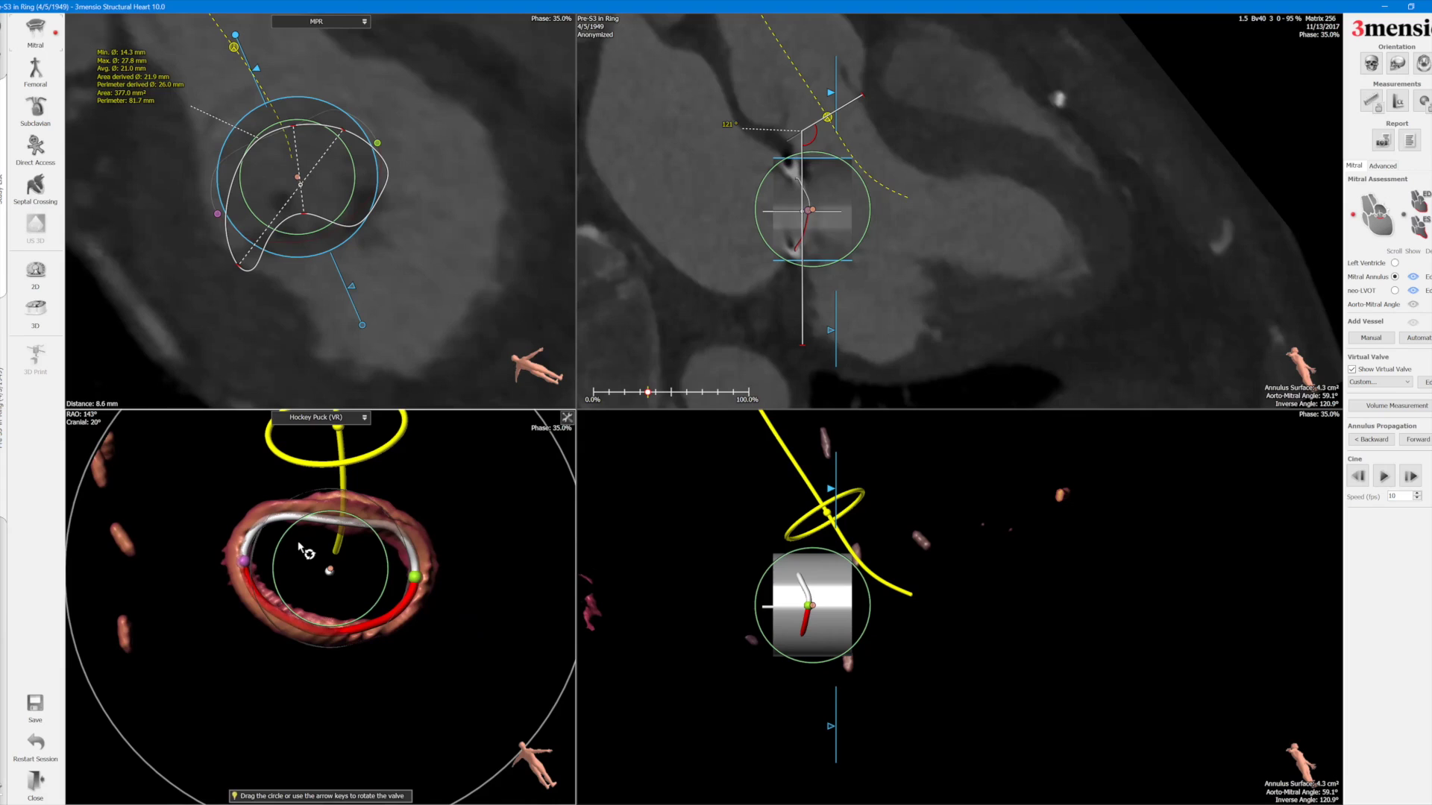
{"action": "left_click_drag", "start_coordinate": [431, 629], "coordinate": [302, 552]}
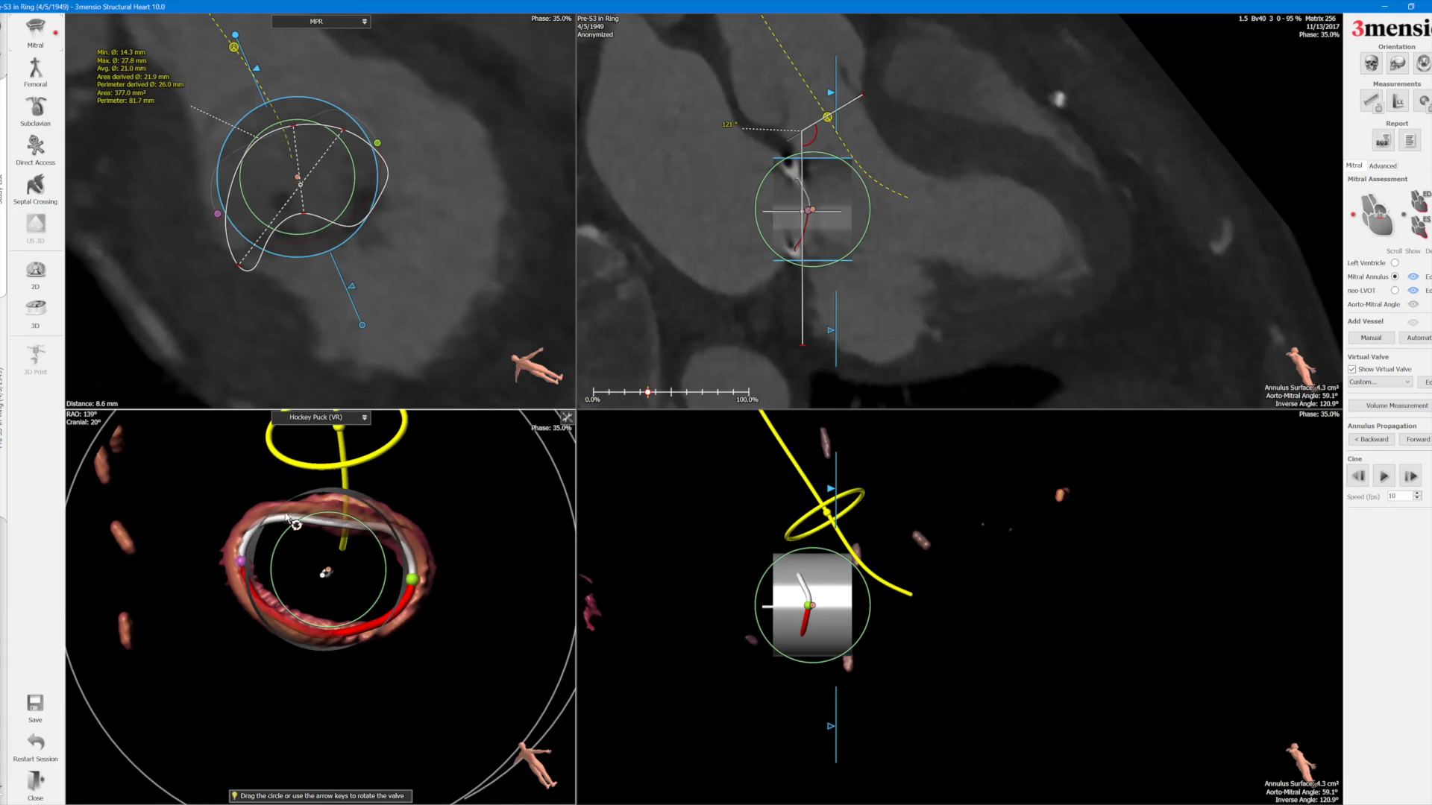
{"action": "left_click_drag", "start_coordinate": [363, 678], "coordinate": [477, 552]}
{"action": "left_click_drag", "start_coordinate": [388, 526], "coordinate": [356, 560]}
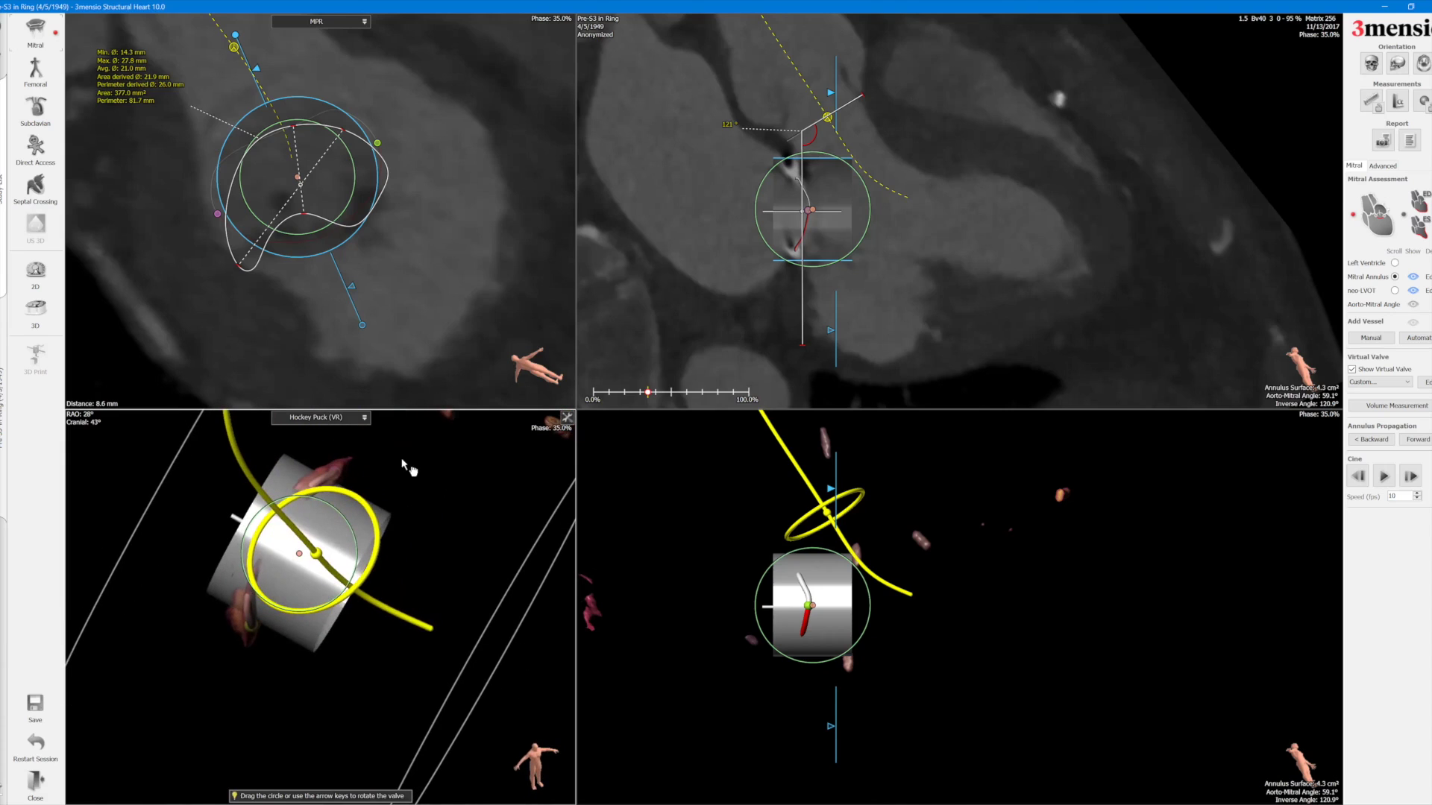
{"action": "middle_click_drag", "start_coordinate": [403, 461], "coordinate": [403, 490]}
{"action": "left_click_drag", "start_coordinate": [282, 591], "coordinate": [341, 547]}
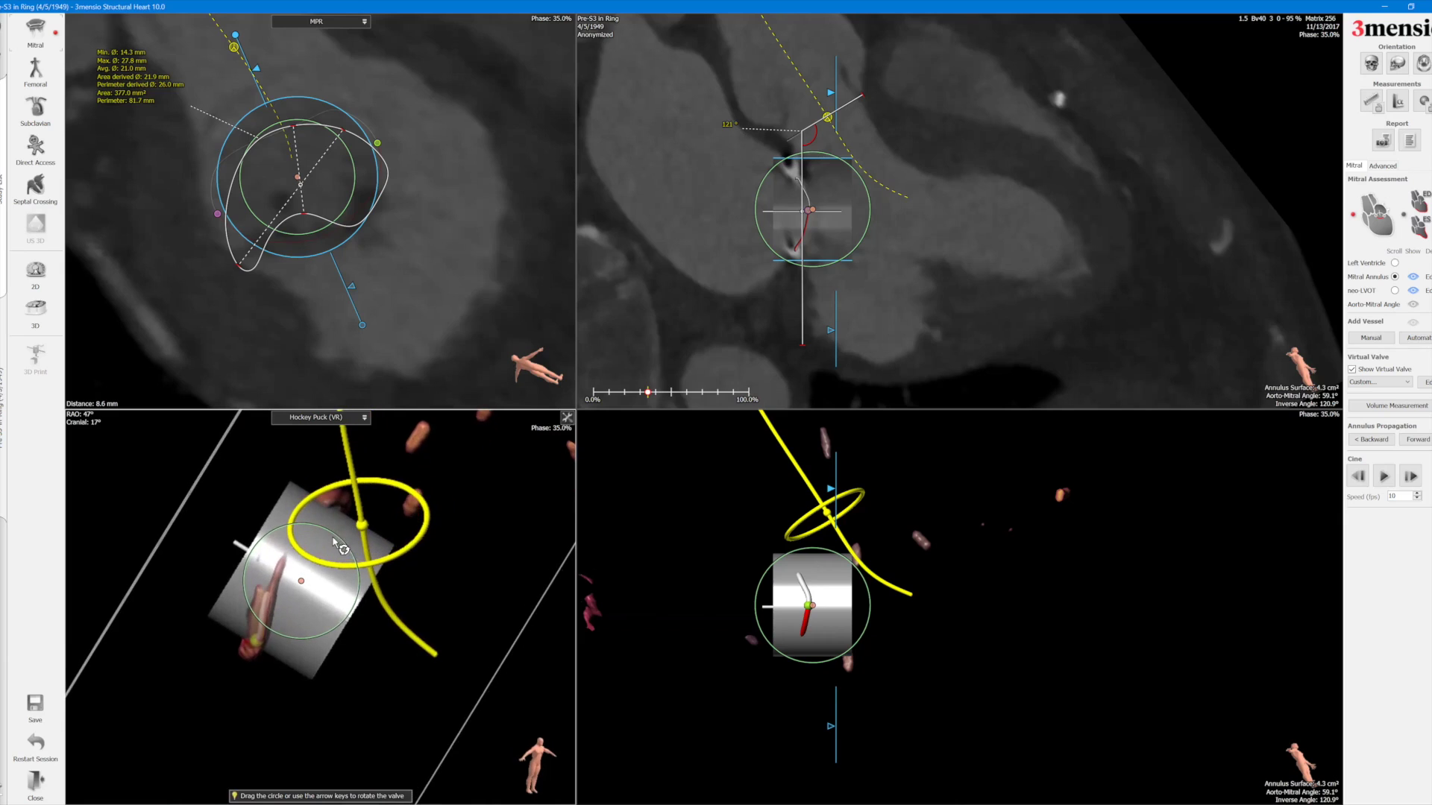
{"action": "right_click", "coordinate": [457, 485]}
{"action": "key", "text": "Return"}
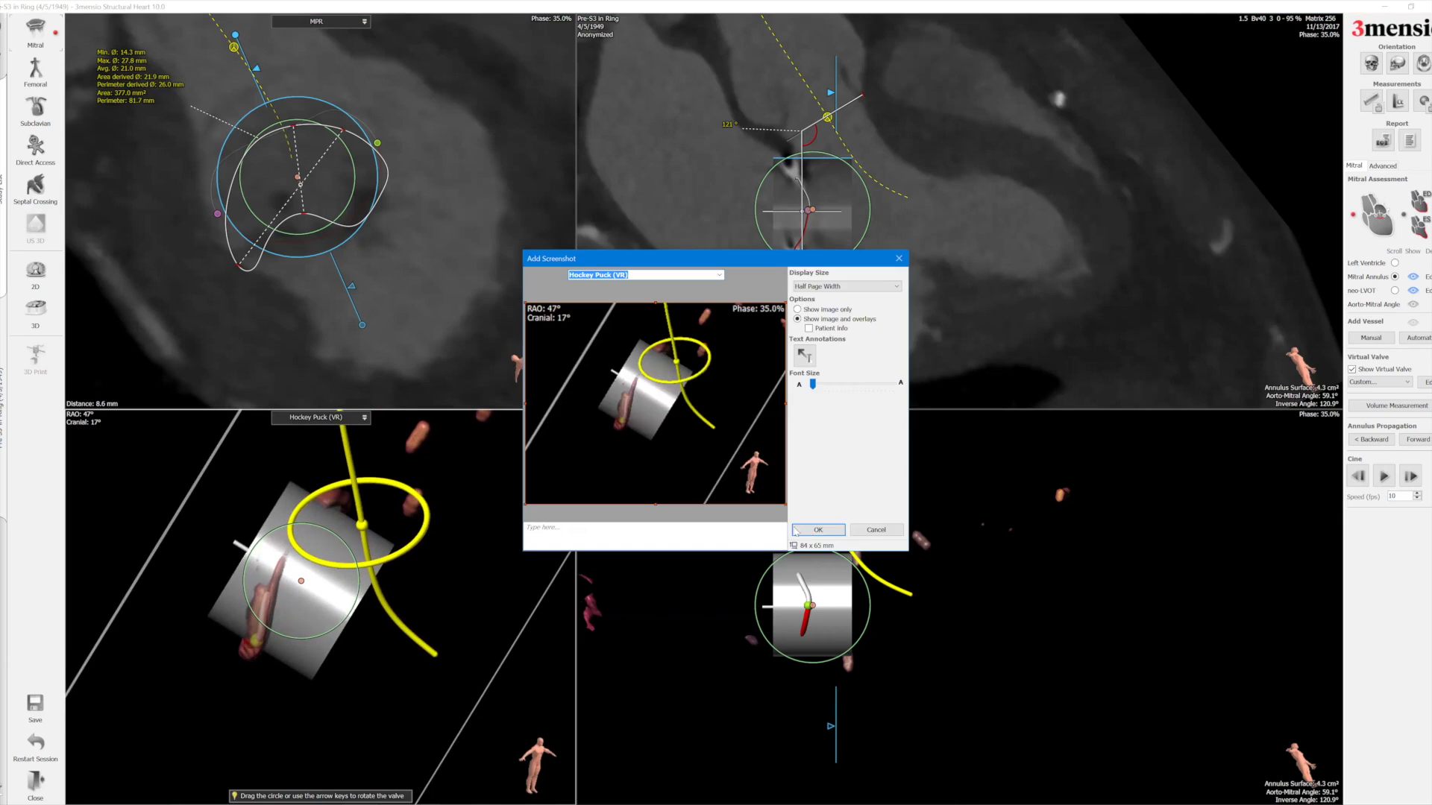
{"action": "type", "text": "RAO"}
{"action": "left_click", "coordinate": [795, 531]}
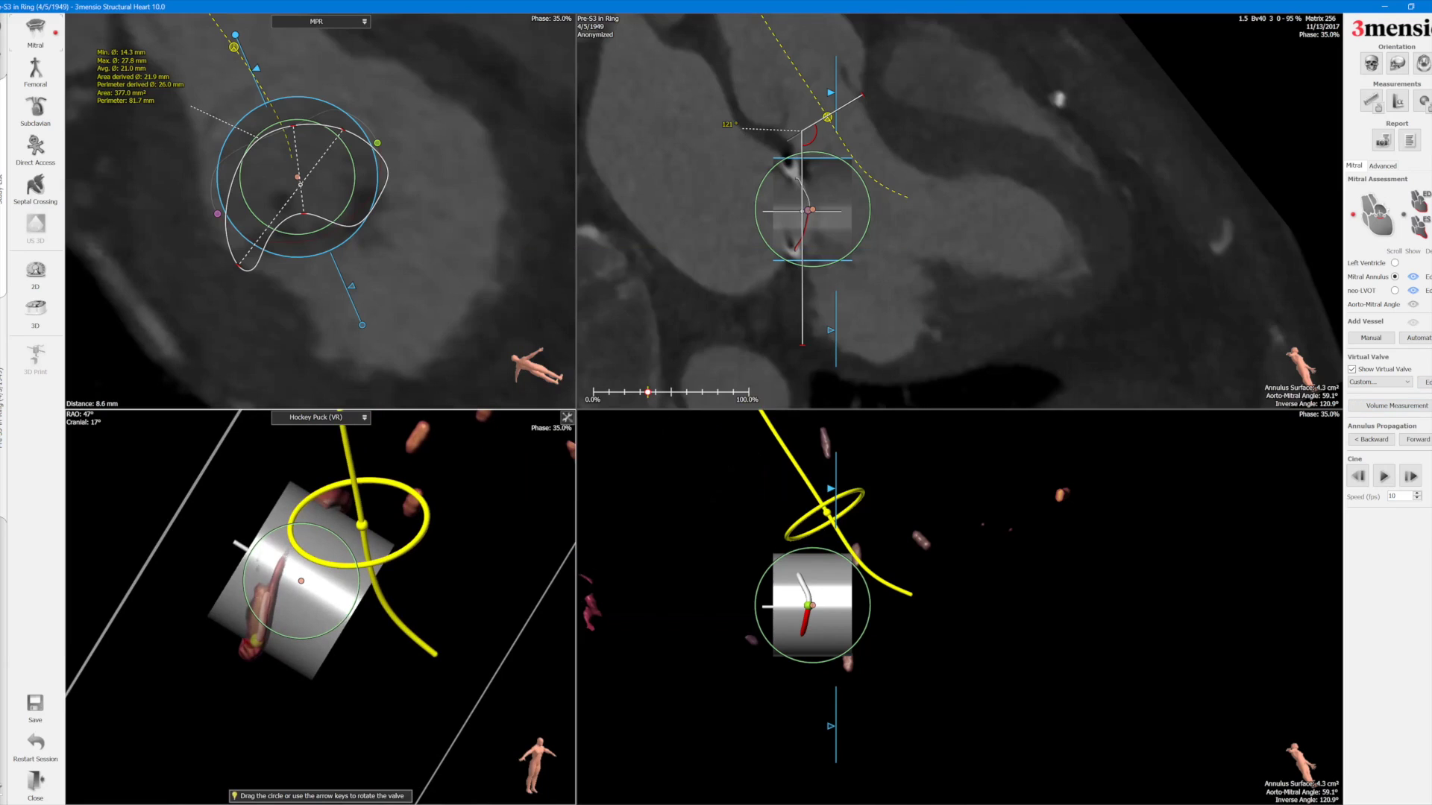
Hide the virtual valve and add the same projection to the report as "RAO without S3".
{"action": "left_click", "coordinate": [1399, 371]}
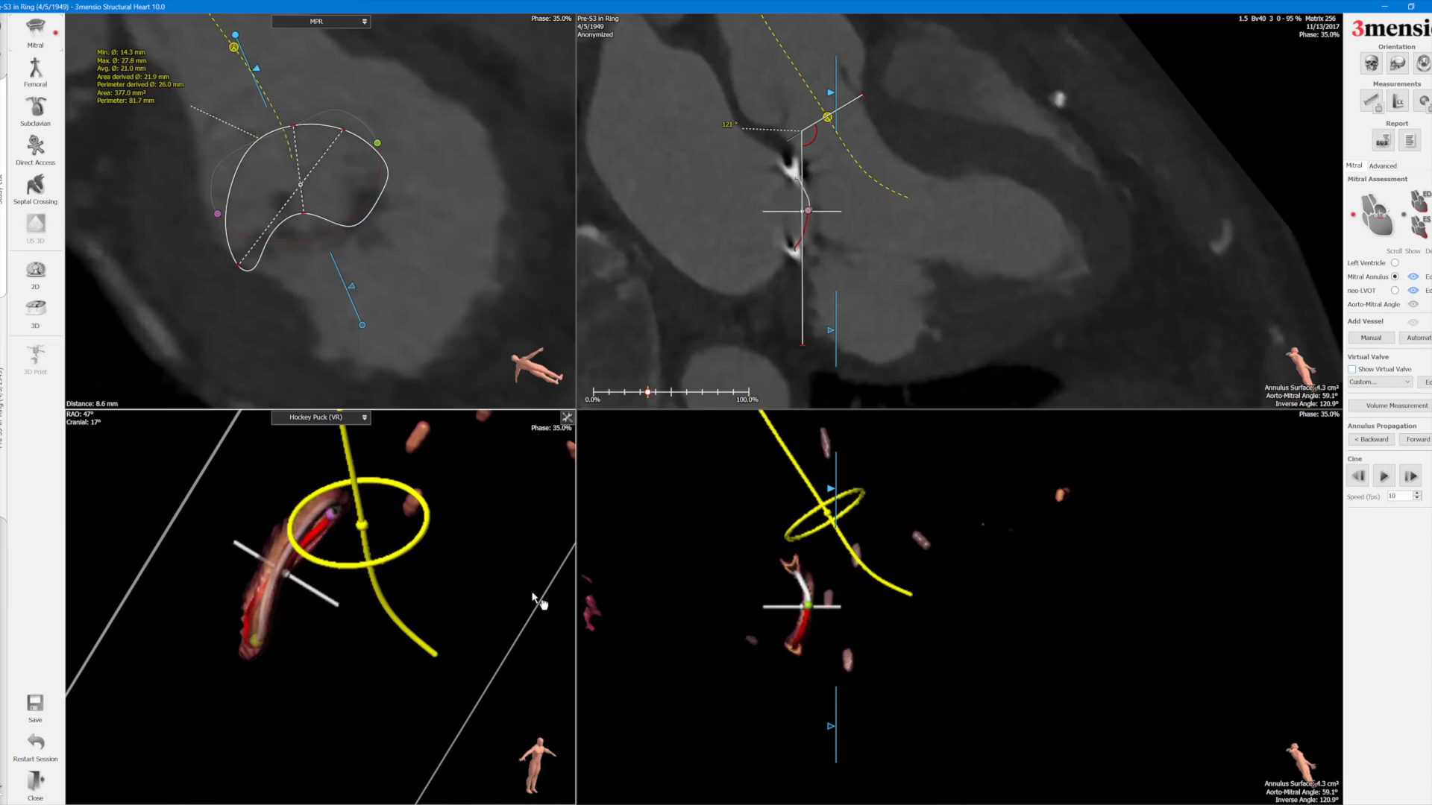
{"action": "right_click", "coordinate": [501, 475]}
{"action": "key", "text": "Return"}
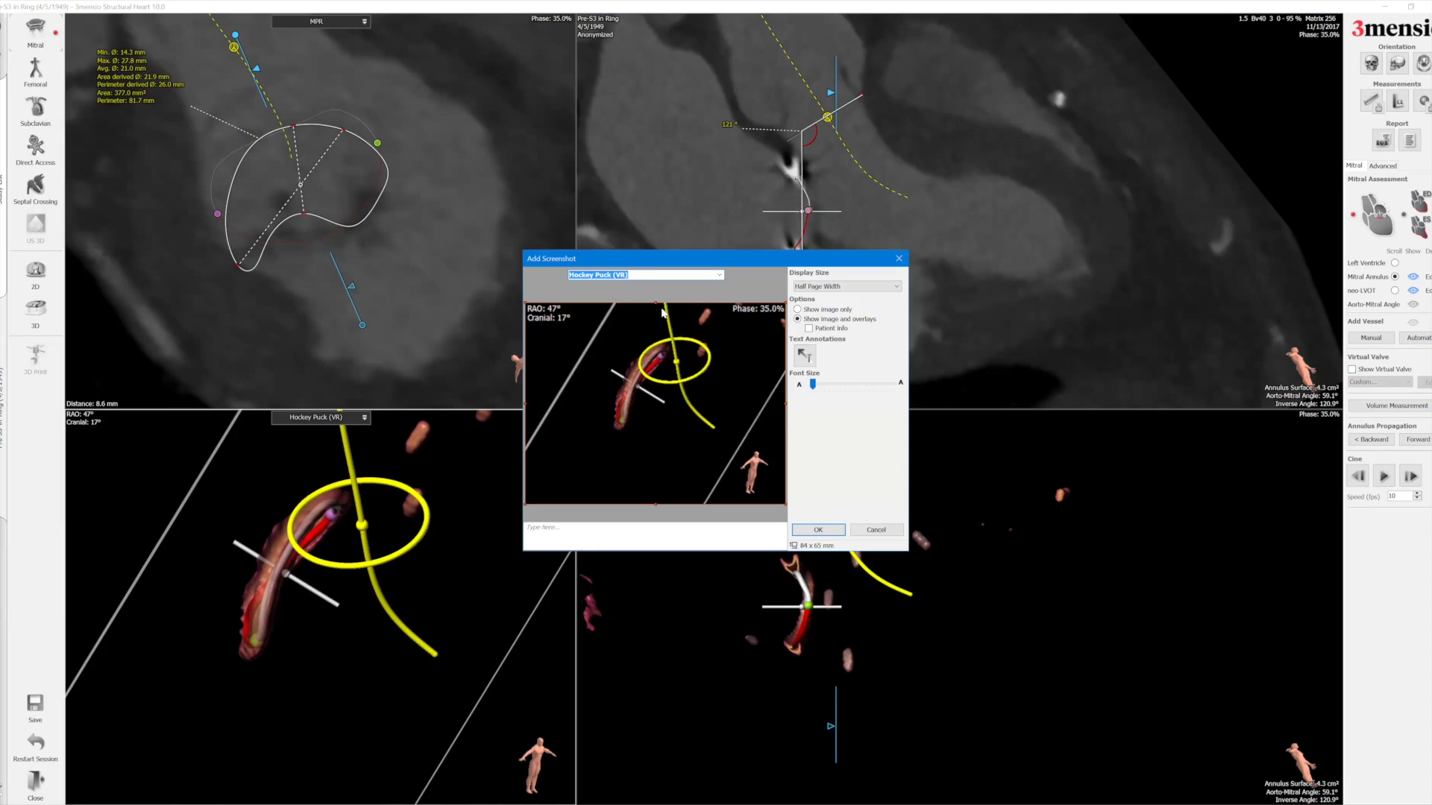
{"action": "type", "text": "RAO without S3"}
{"action": "key", "text": "Return"}
Rotate the ring rendering to an en face view at RAO 138°, cranial 20° and add it to the report under its default name.
{"action": "left_click_drag", "start_coordinate": [272, 715], "coordinate": [490, 484]}
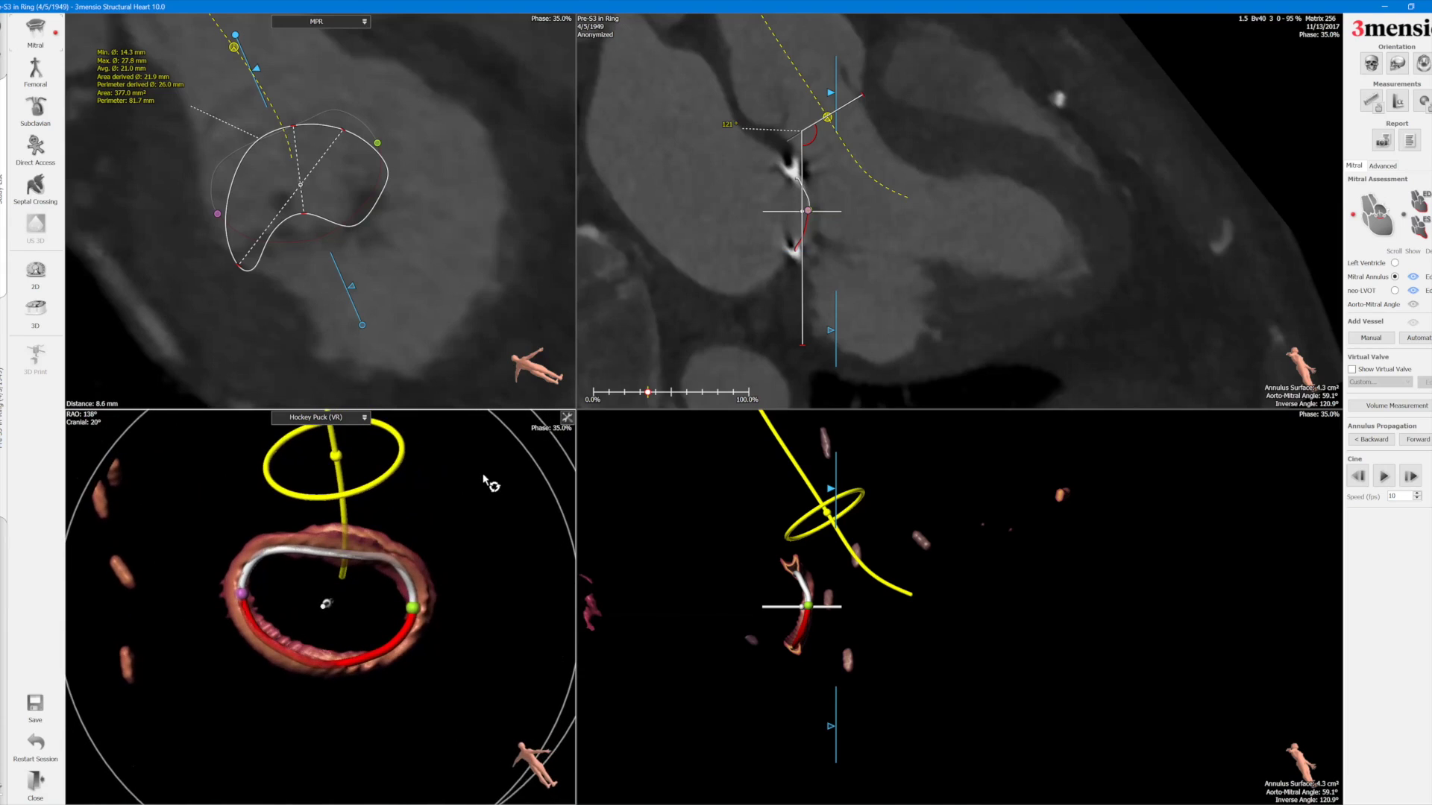
{"action": "key", "text": "space"}
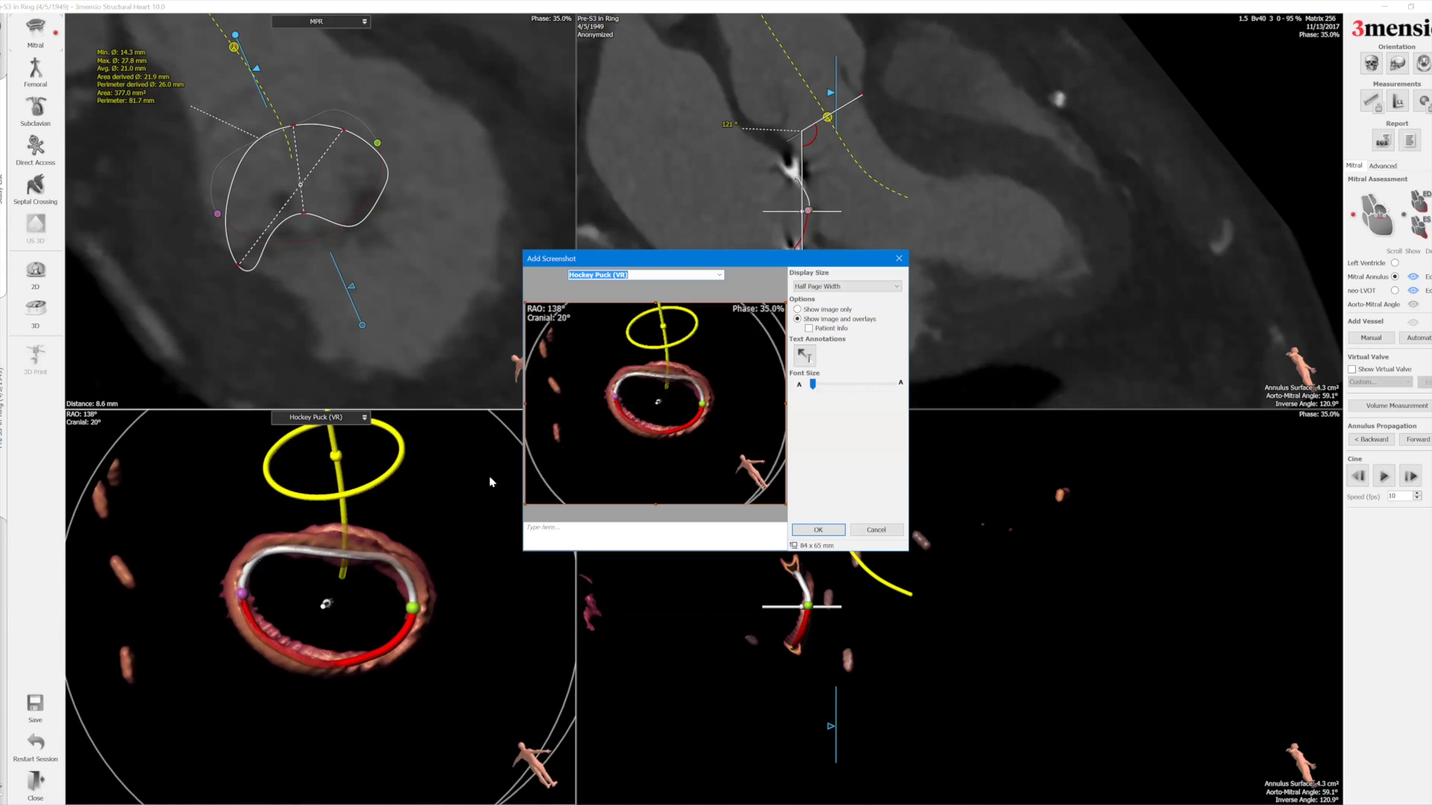
{"action": "key", "text": "Return"}
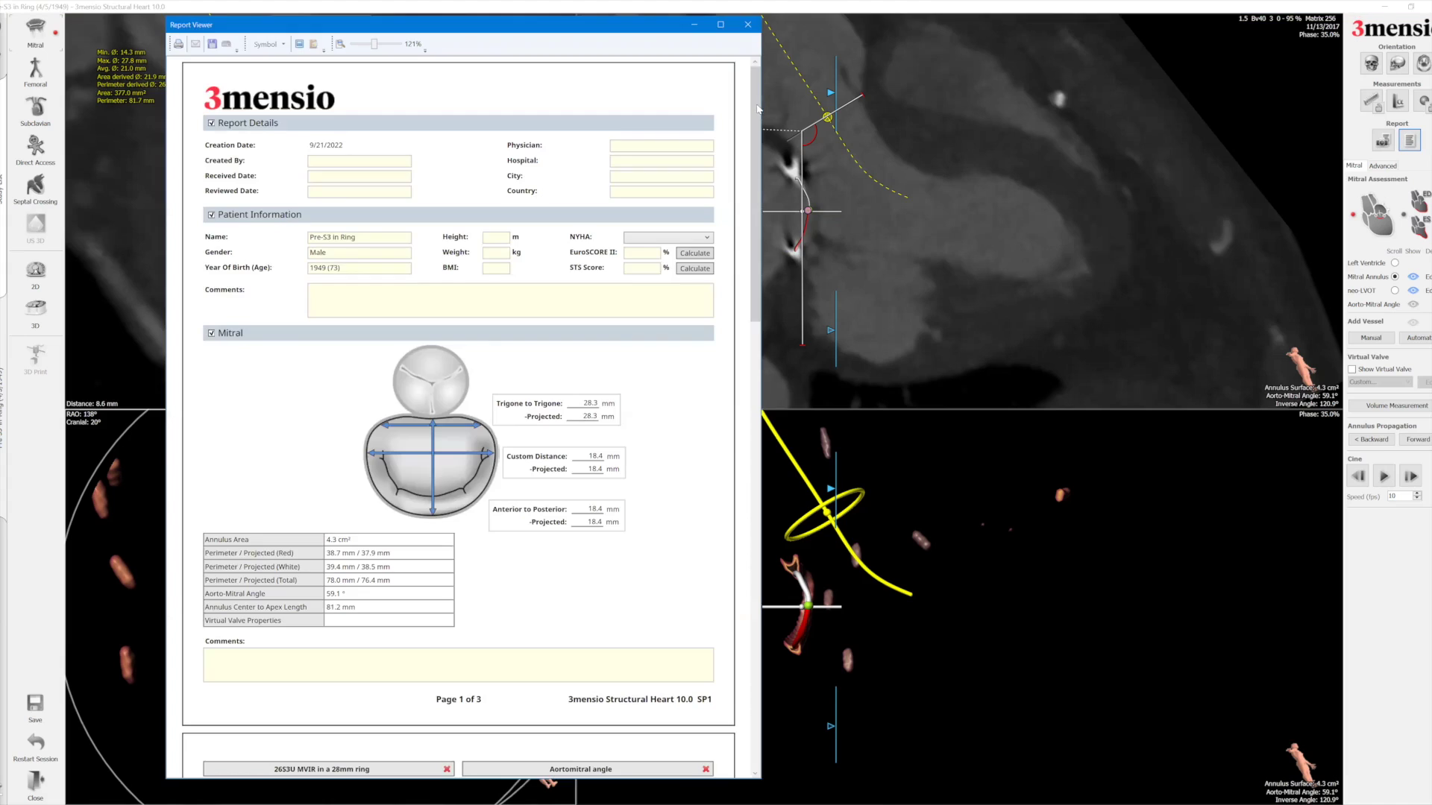
Review the report's mitral measurements and all added screenshots through the last page, and close the report.
{"action": "left_click_drag", "start_coordinate": [757, 251], "coordinate": [759, 298]}
{"action": "scroll", "coordinate": [357, 276], "scroll_direction": "down", "scroll_amount": 5}
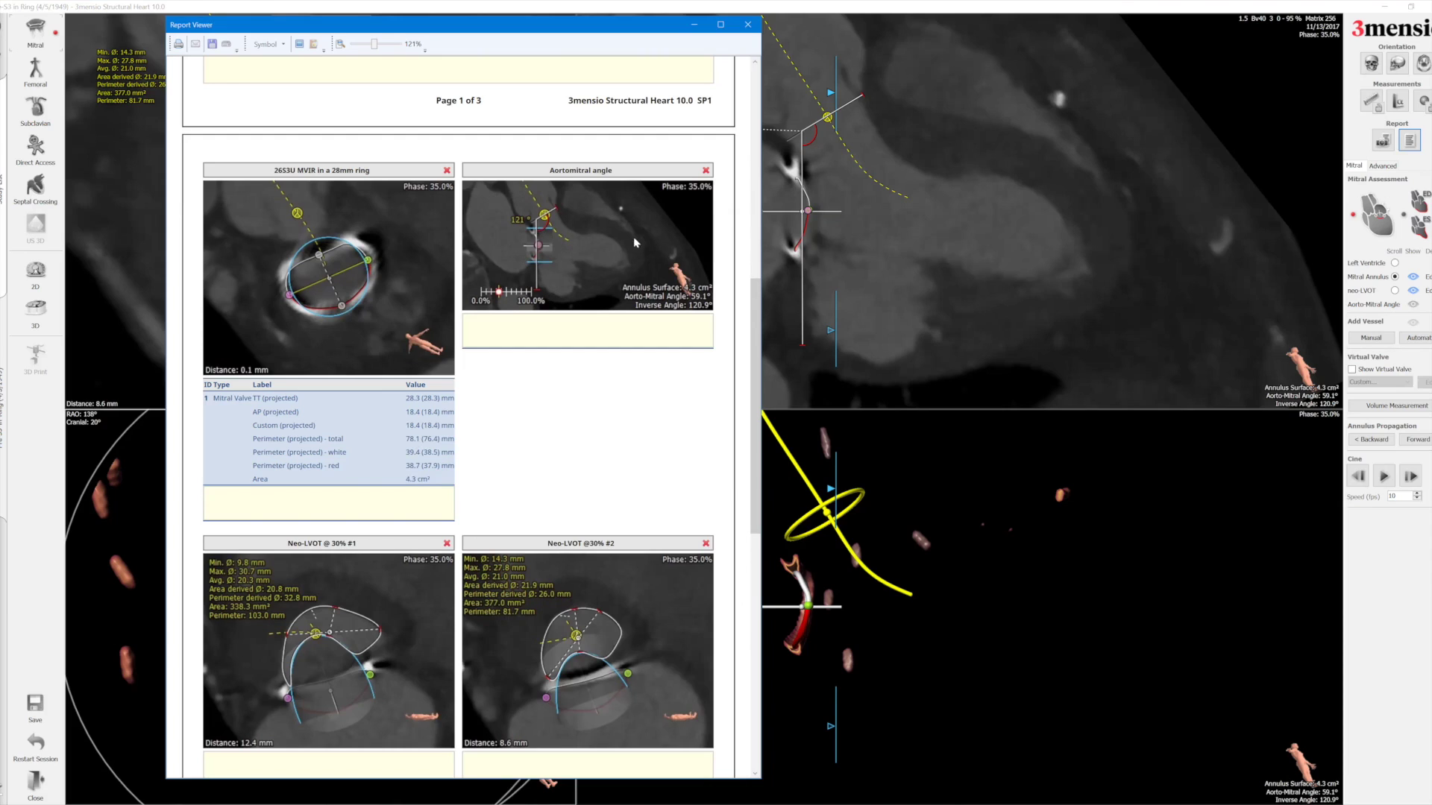
{"action": "left_click_drag", "start_coordinate": [755, 313], "coordinate": [754, 320]}
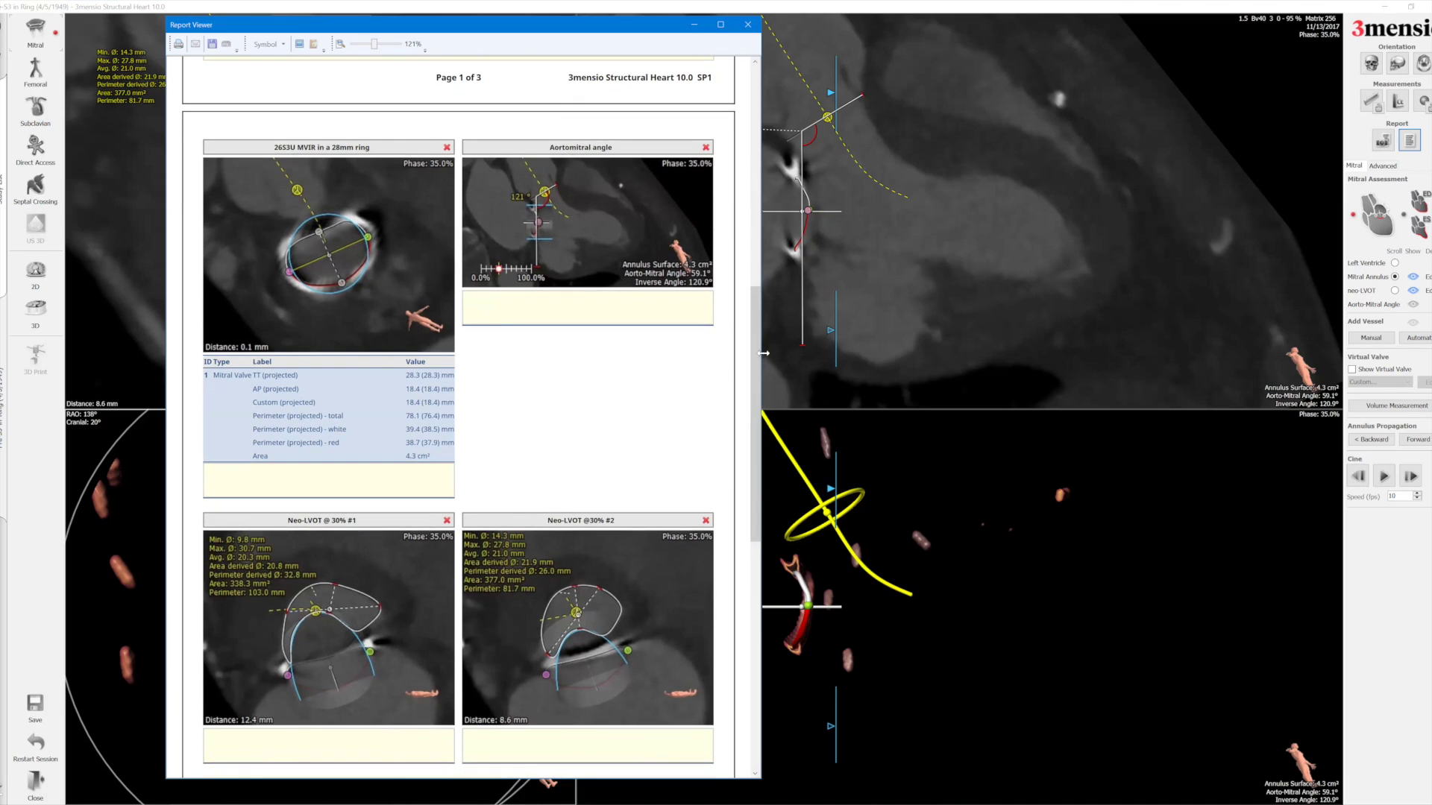
{"action": "scroll", "coordinate": [758, 358], "scroll_direction": "down", "scroll_amount": 1}
{"action": "scroll", "coordinate": [758, 464], "scroll_direction": "down", "scroll_amount": 2}
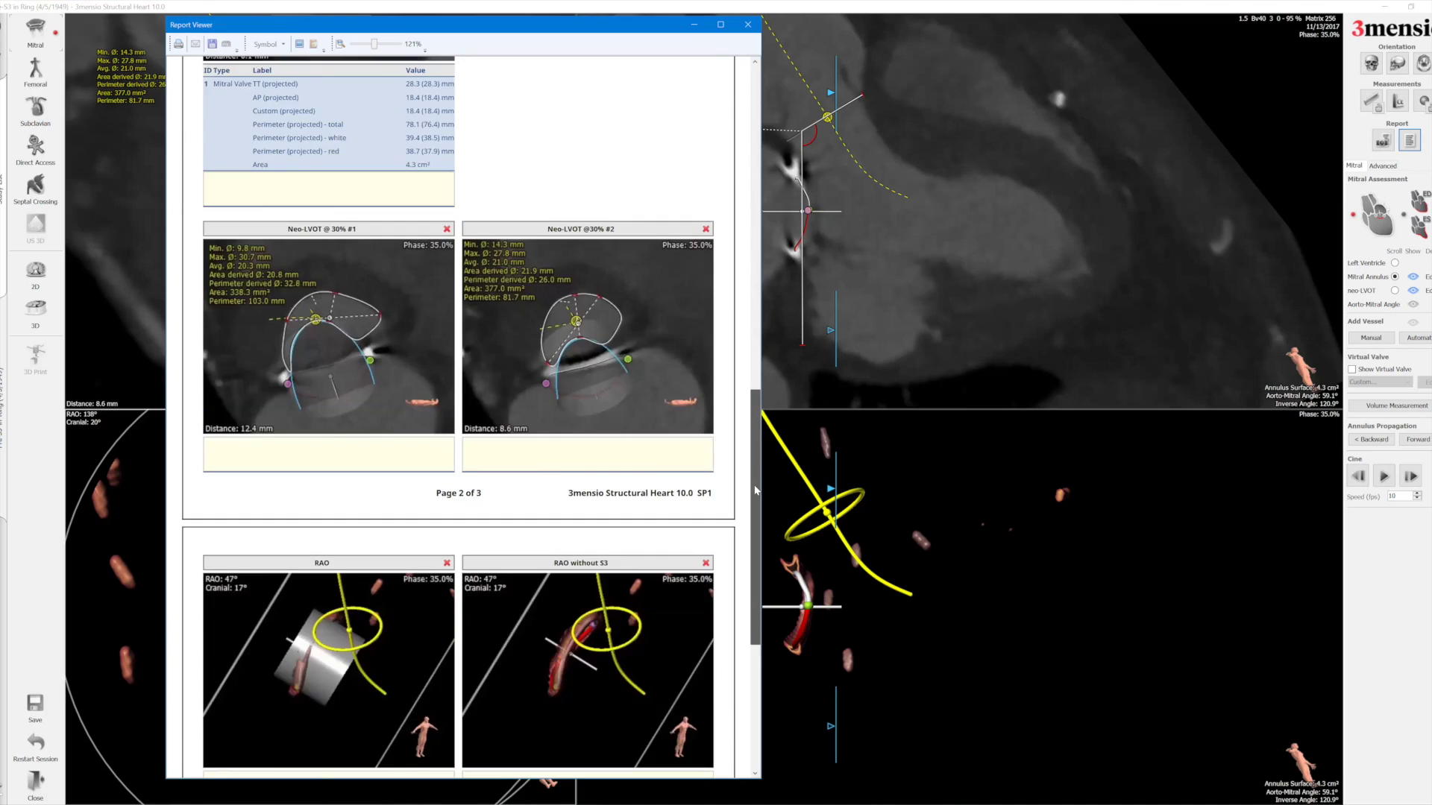
{"action": "scroll", "coordinate": [338, 307], "scroll_direction": "down", "scroll_amount": 1}
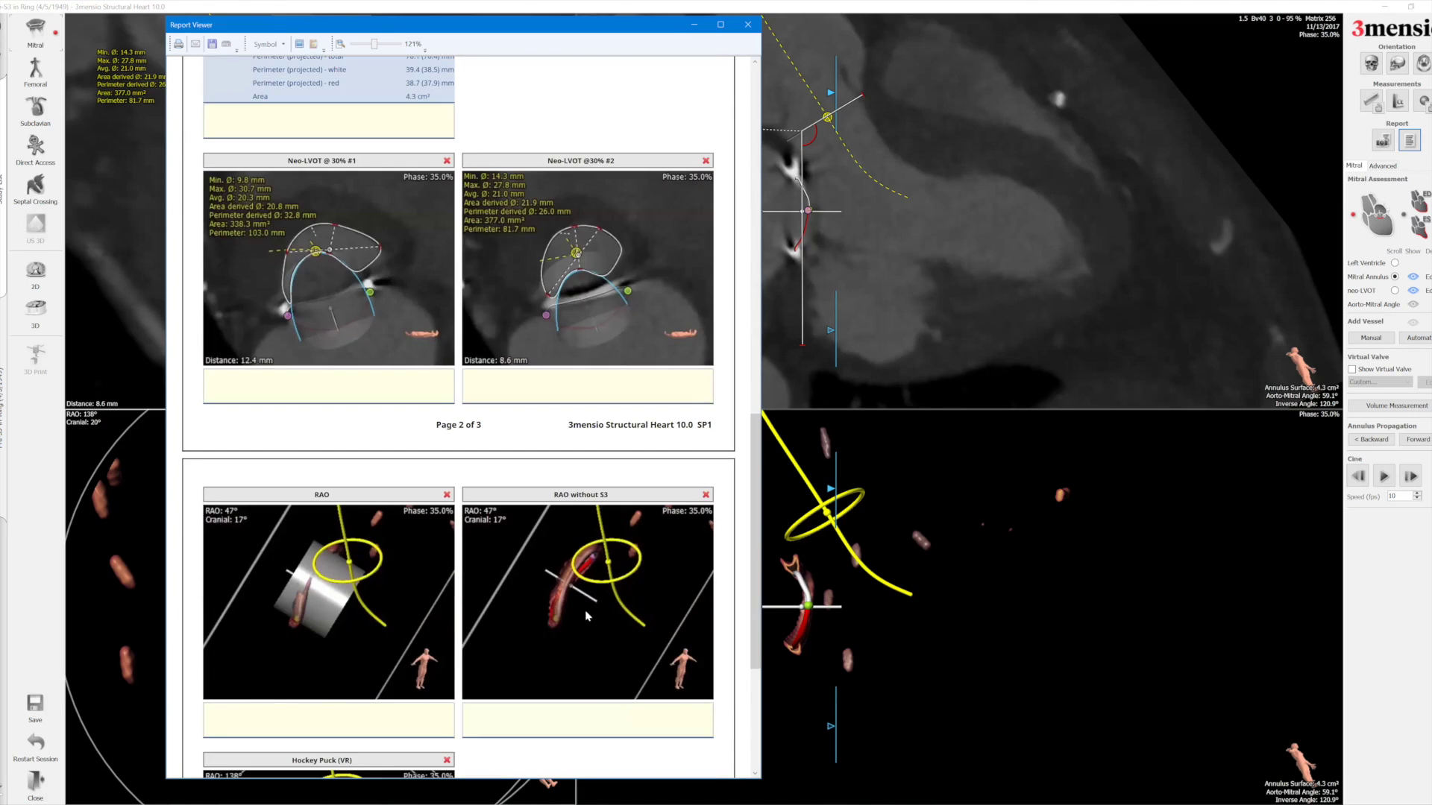
{"action": "scroll", "coordinate": [608, 627], "scroll_direction": "down", "scroll_amount": 2}
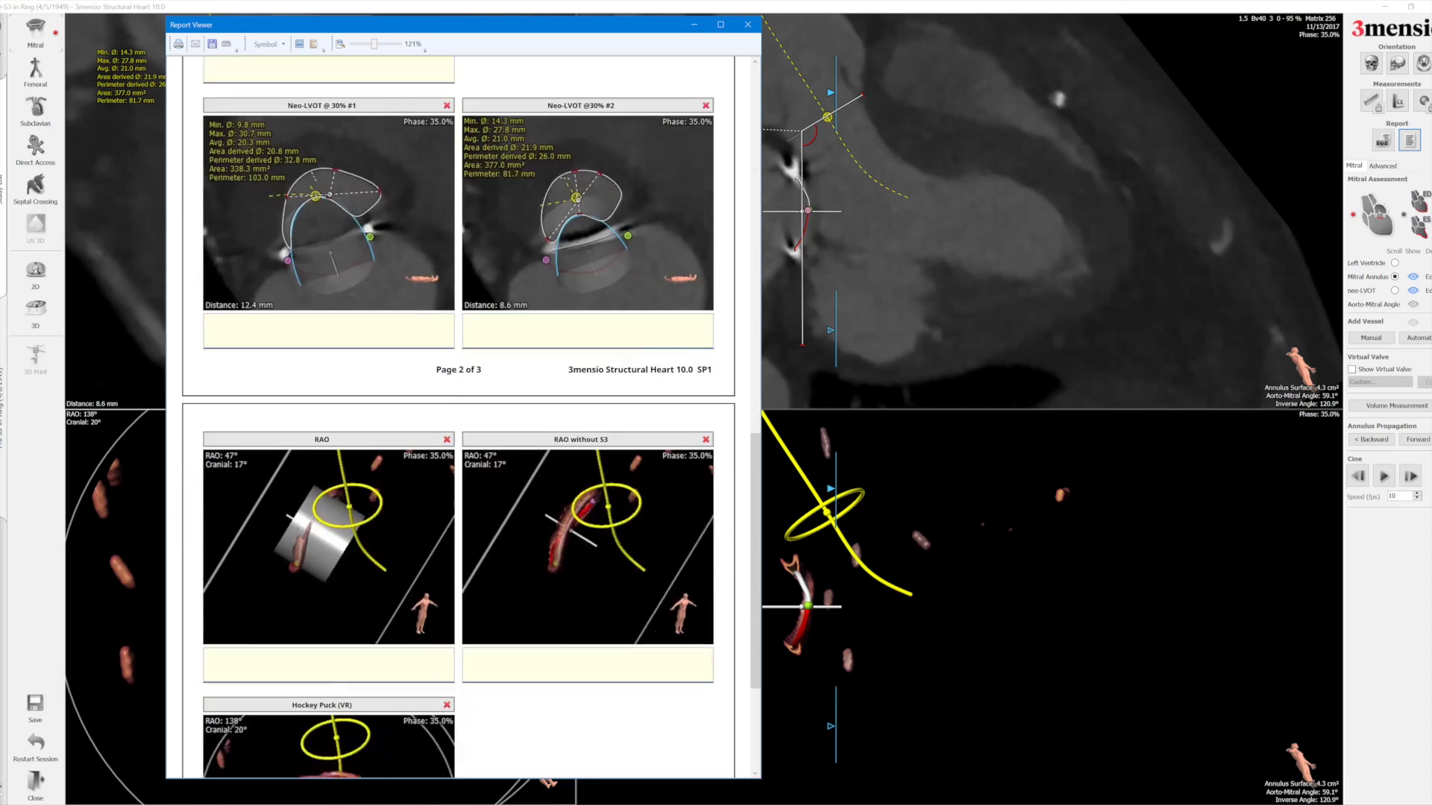
{"action": "scroll", "coordinate": [608, 621], "scroll_direction": "down", "scroll_amount": 1}
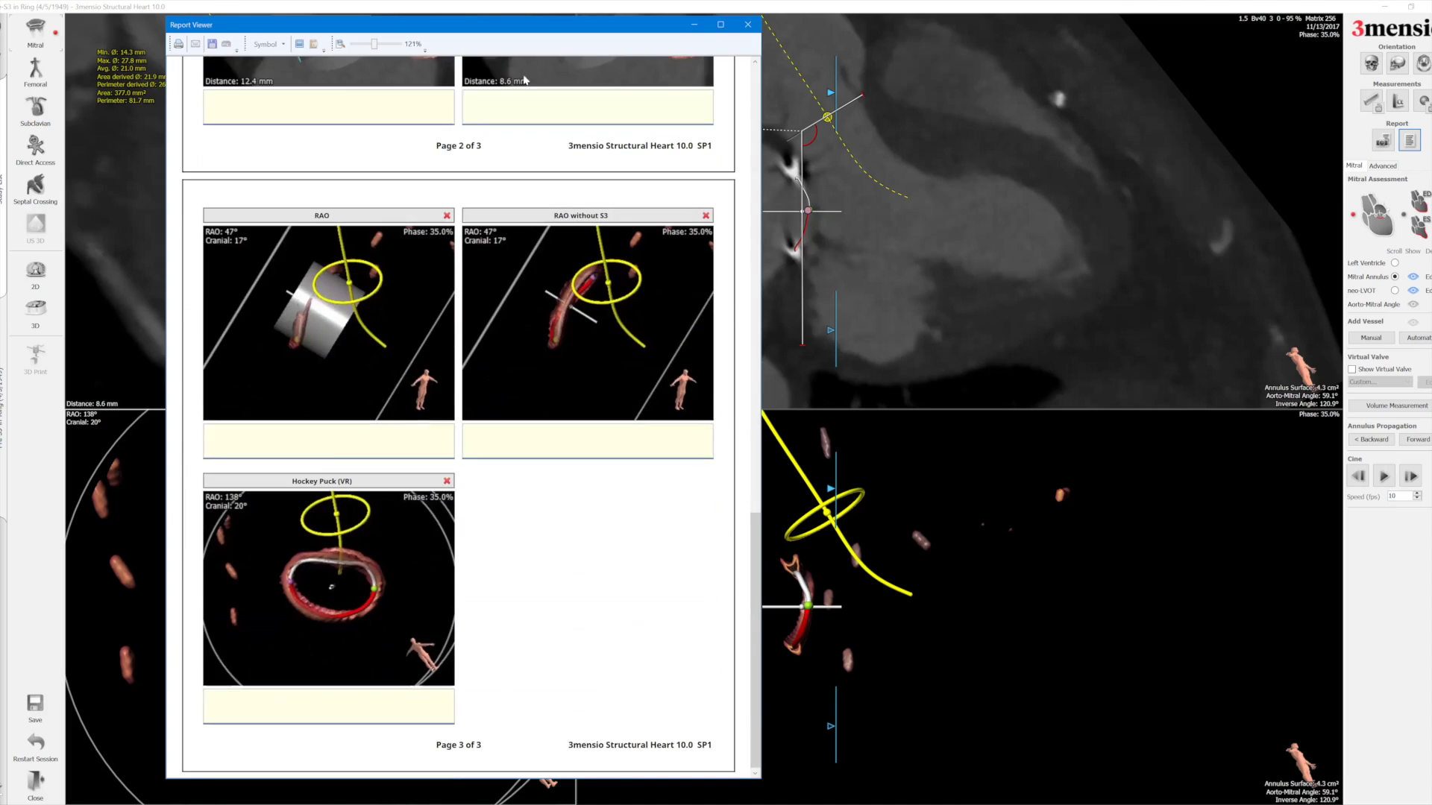
{"action": "left_click", "coordinate": [747, 28]}
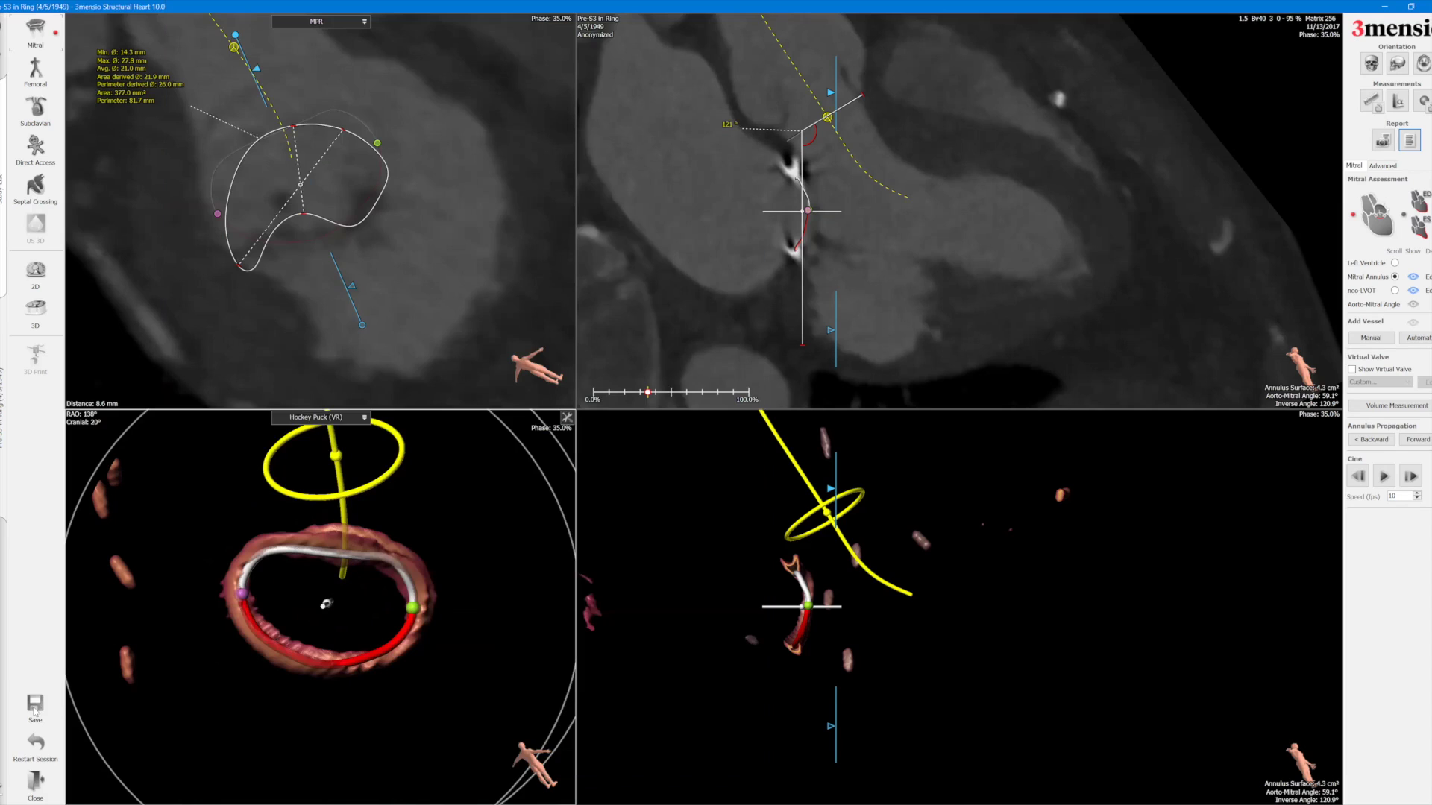
Open the session saving options and cancel without saving the session.
{"action": "left_click", "coordinate": [35, 709]}
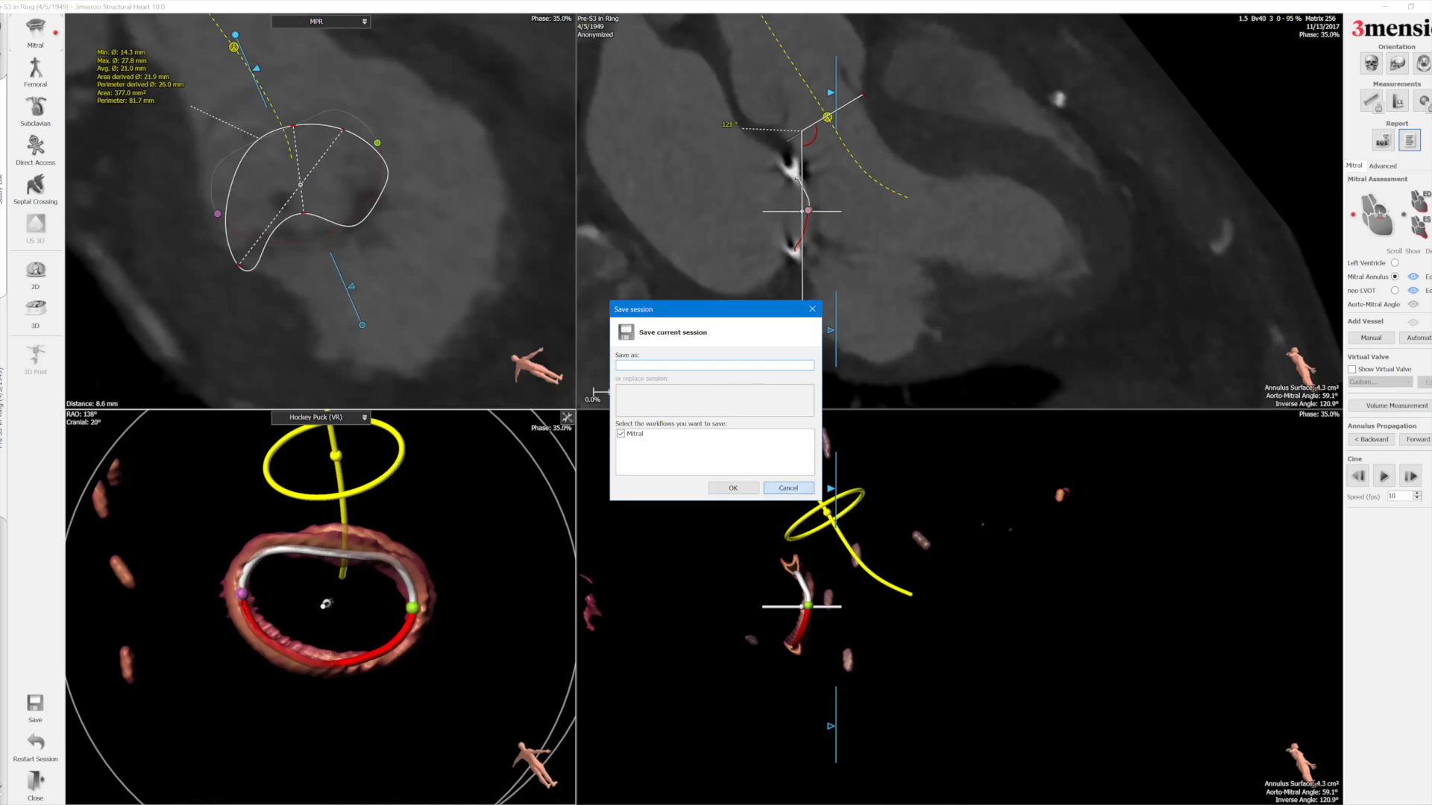
{"action": "left_click", "coordinate": [788, 488]}
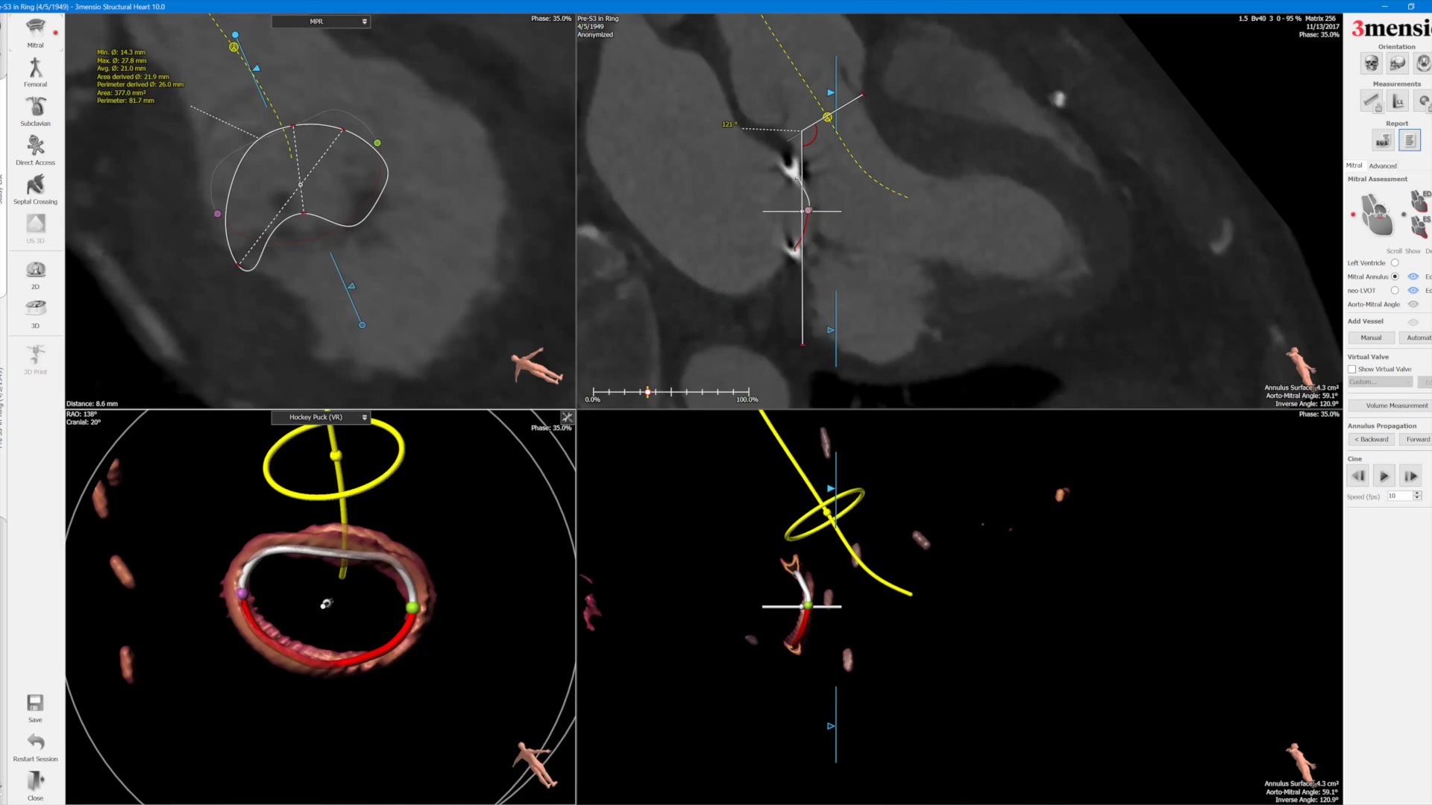